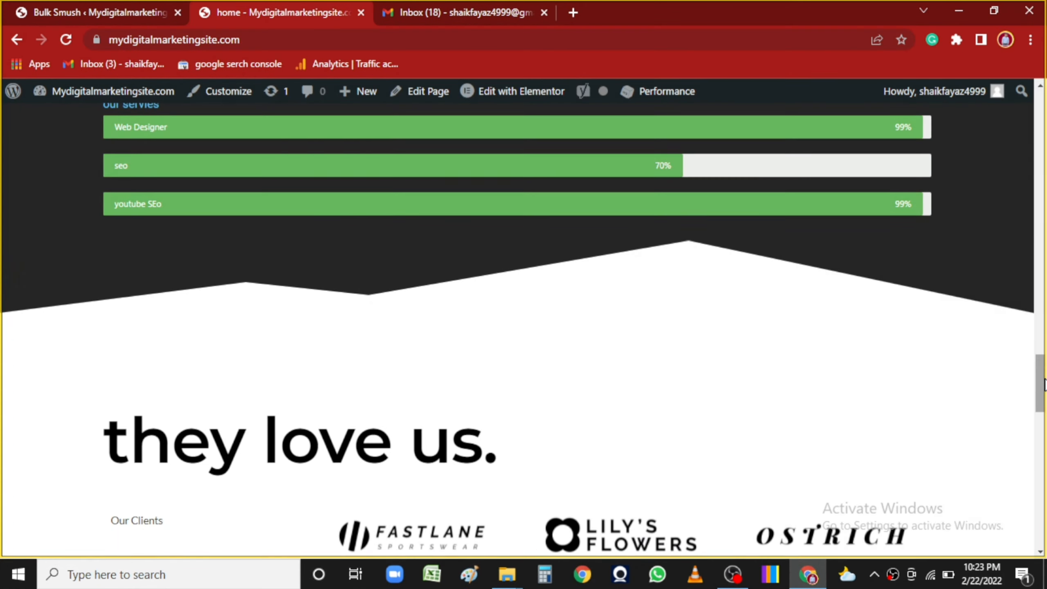
Scroll through the live homepage, then go to the WordPress admin Dashboard
{"action": "mouse_move", "coordinate": [1042, 362]}
{"action": "left_mouse_down"}
{"action": "mouse_move", "coordinate": [1043, 153]}
{"action": "mouse_move", "coordinate": [1045, 363]}
{"action": "left_mouse_up"}
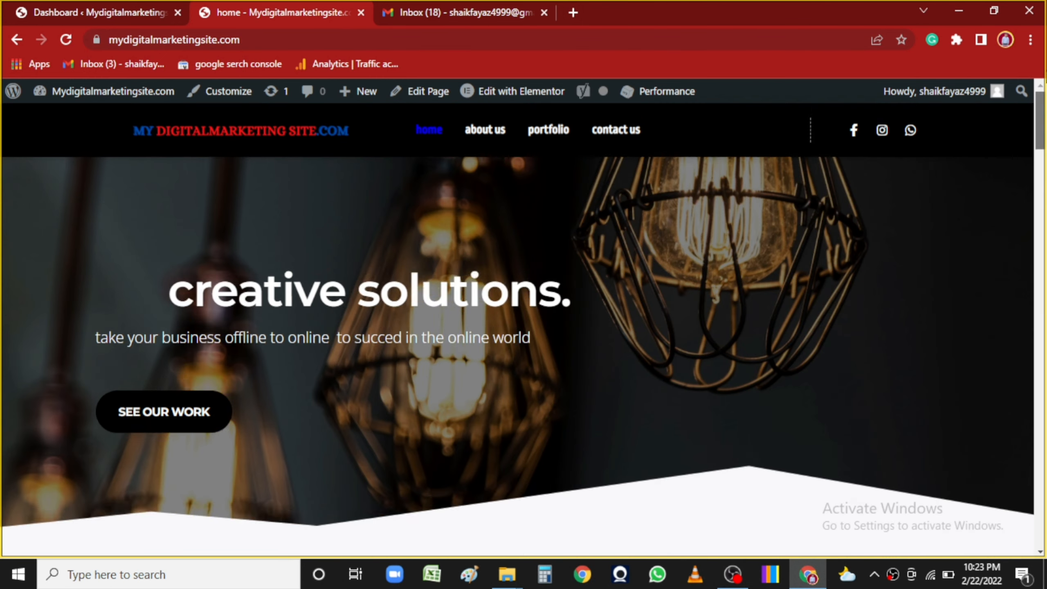
{"action": "left_click_drag", "start_coordinate": [1044, 119], "coordinate": [1046, 196]}
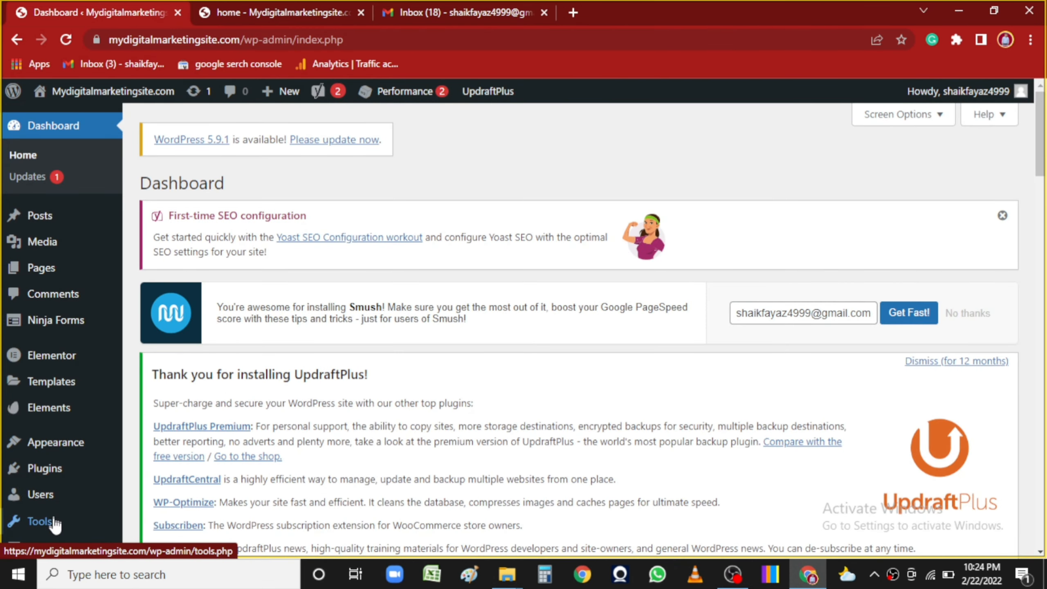
Bulk Smush the media library (118 images, 617.2 KB saved), then go to Directory Smush
{"action": "scroll", "coordinate": [54, 525], "scroll_direction": "down", "scroll_amount": 6}
{"action": "mouse_move", "coordinate": [41, 512]}
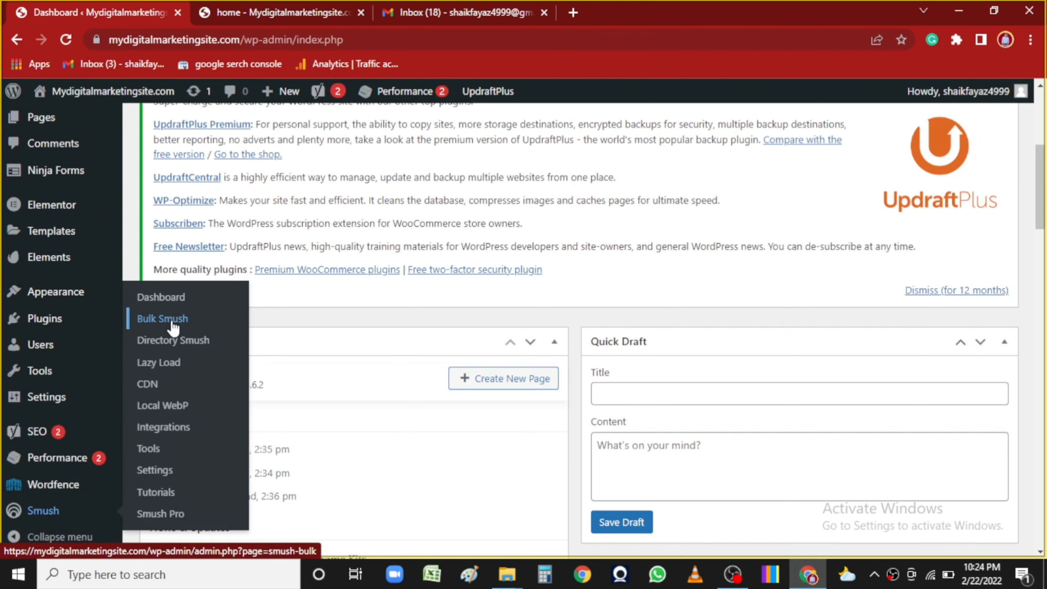
{"action": "left_click", "coordinate": [170, 320]}
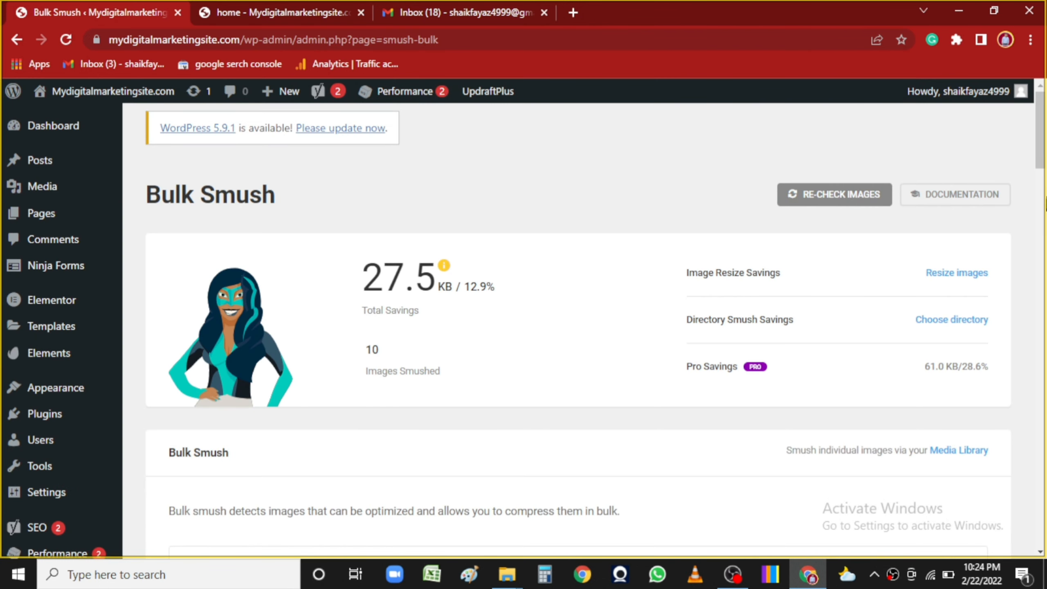
{"action": "scroll", "coordinate": [917, 363], "scroll_direction": "down", "scroll_amount": 5}
{"action": "left_click", "coordinate": [935, 379]}
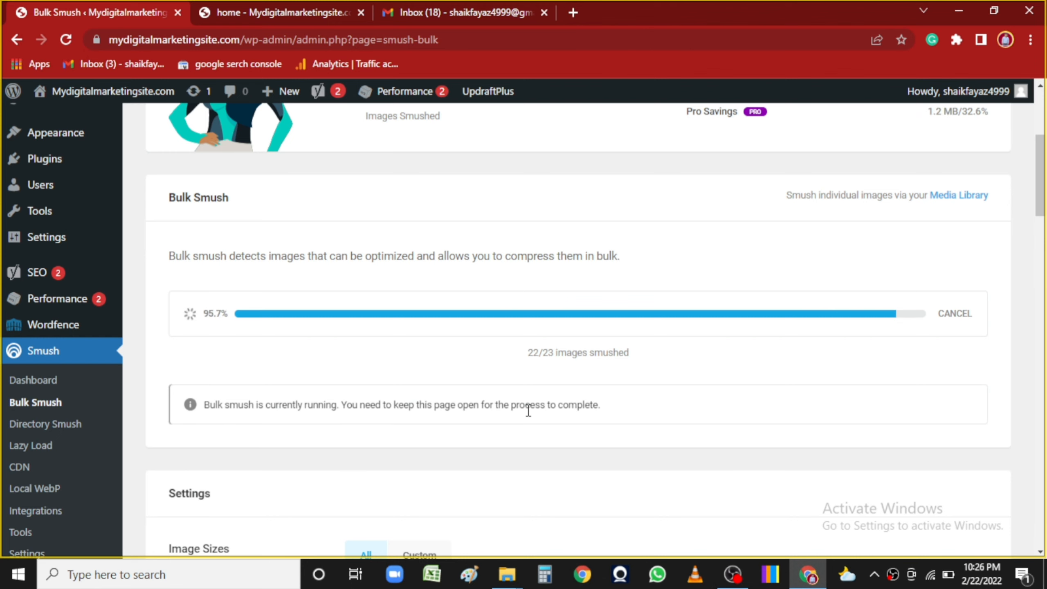
{"action": "left_click_drag", "start_coordinate": [1043, 136], "coordinate": [1044, 231]}
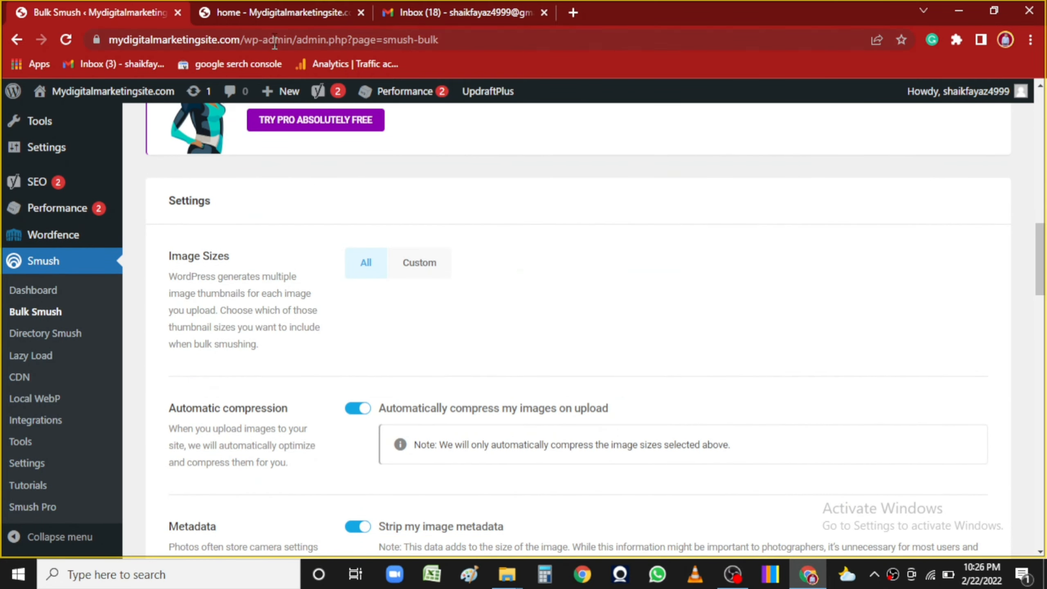
{"action": "left_click", "coordinate": [68, 335]}
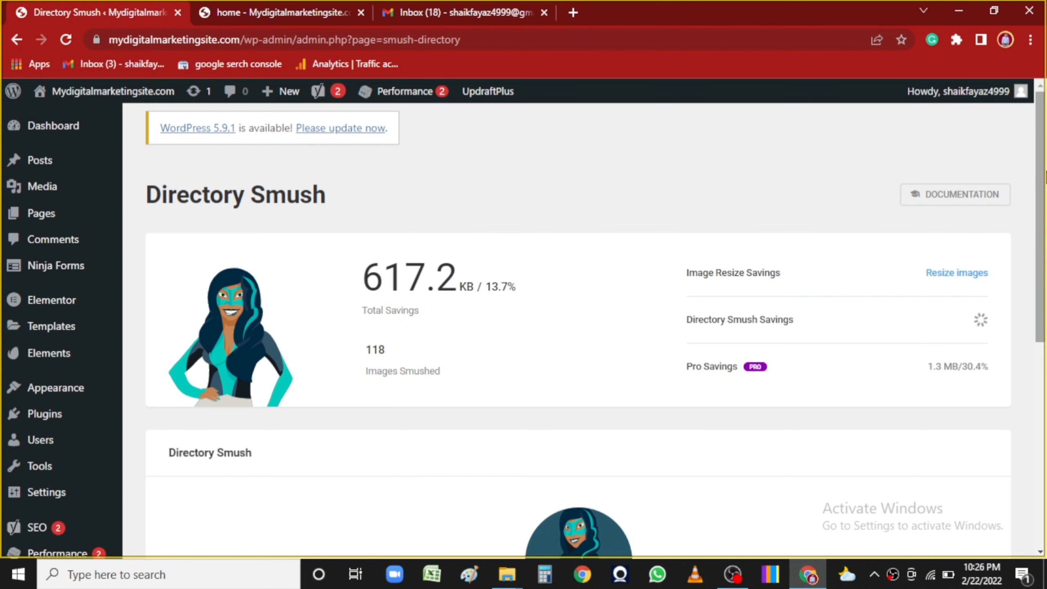
Start a Directory Smush on cgi-bin, Old and wp-content, then cancel it after 11 images
{"action": "left_click_drag", "start_coordinate": [1045, 177], "coordinate": [1046, 380]}
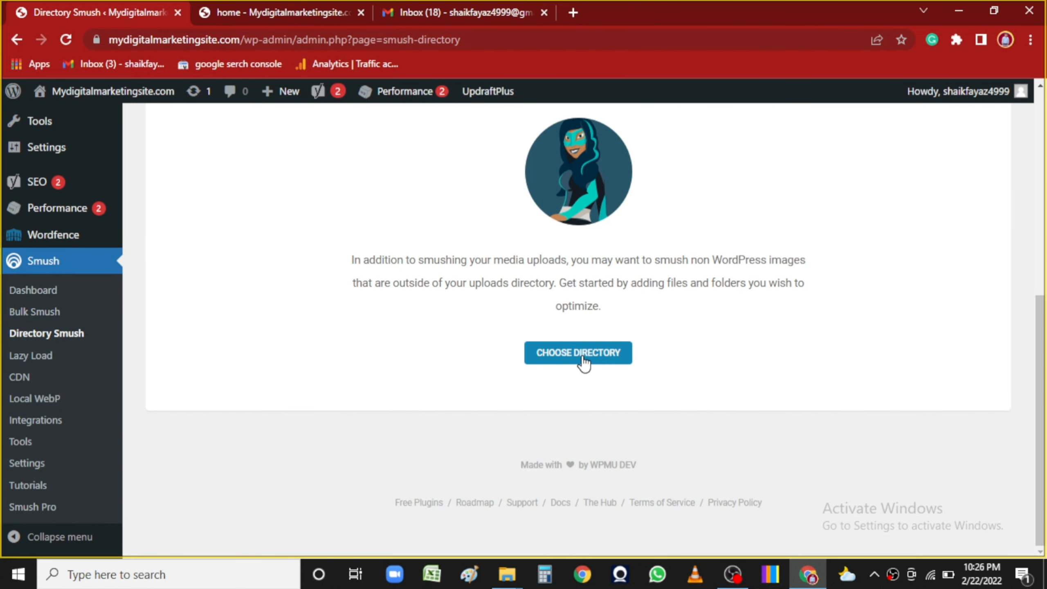
{"action": "left_click", "coordinate": [582, 355]}
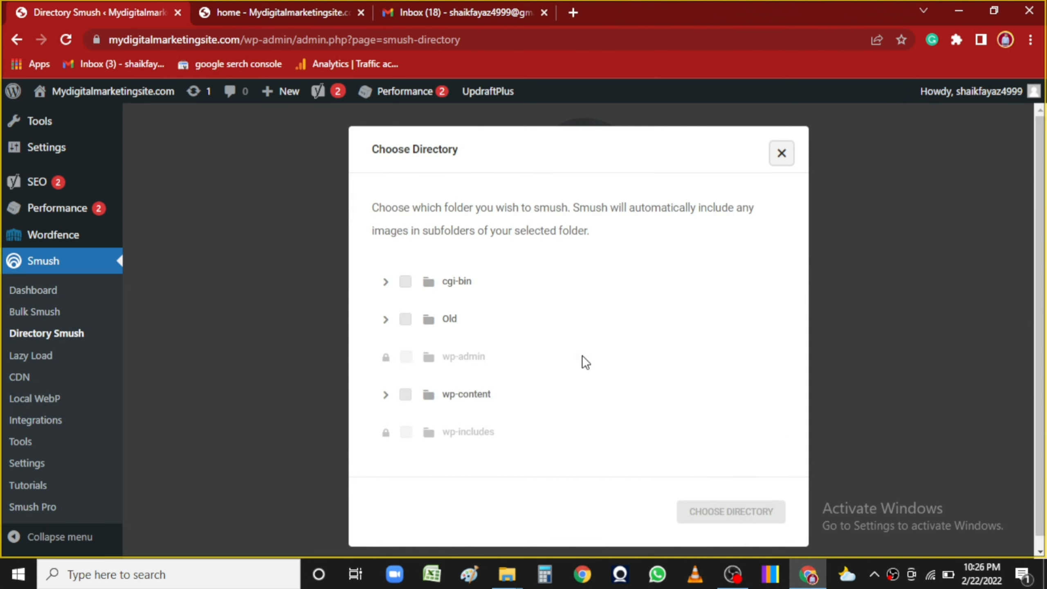
{"action": "left_click", "coordinate": [406, 282]}
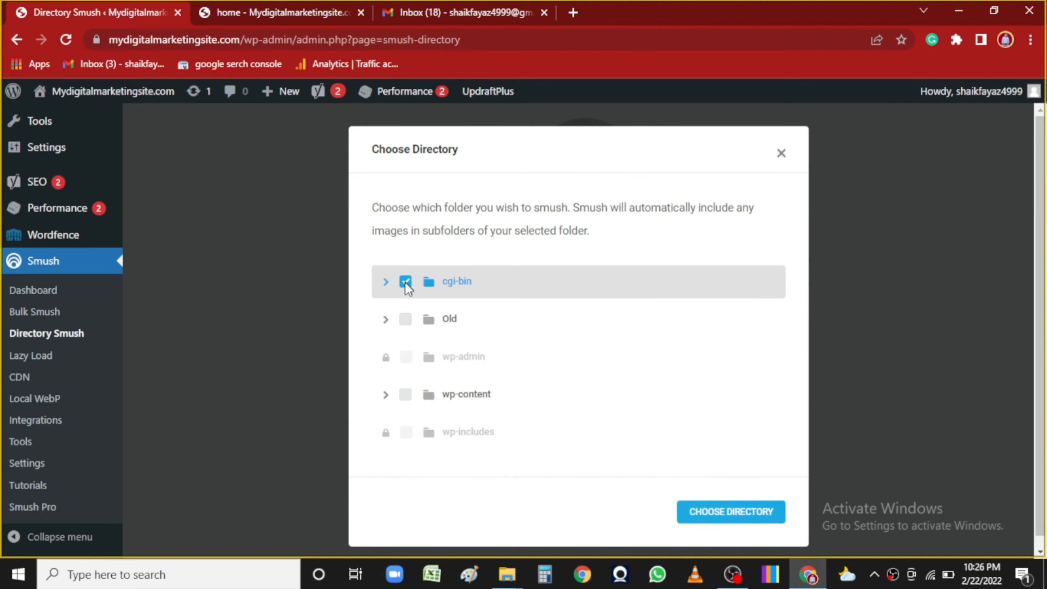
{"action": "left_click", "coordinate": [408, 318]}
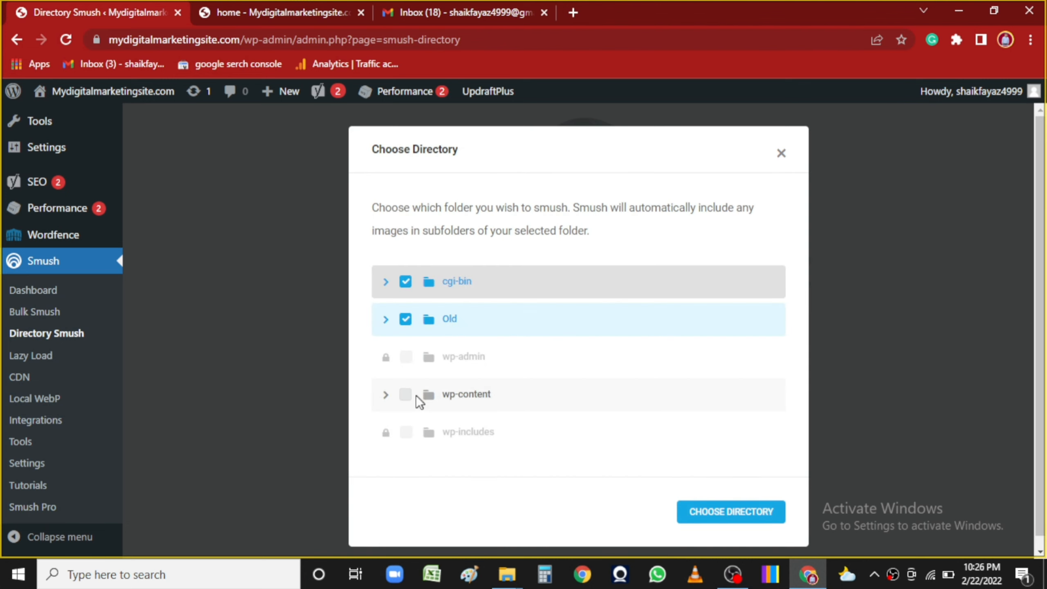
{"action": "left_click", "coordinate": [411, 396]}
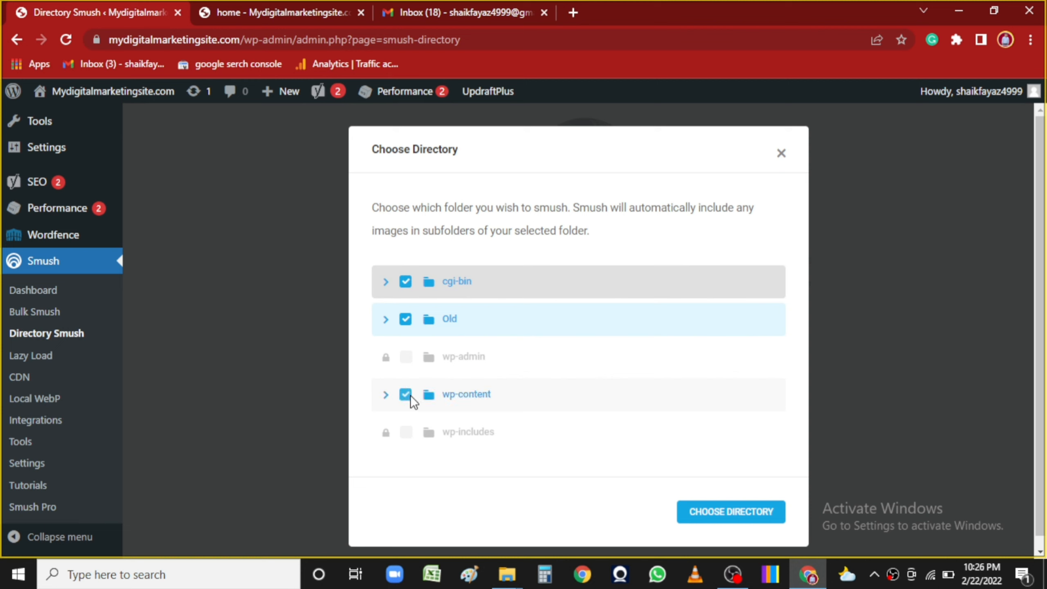
{"action": "left_click", "coordinate": [708, 512]}
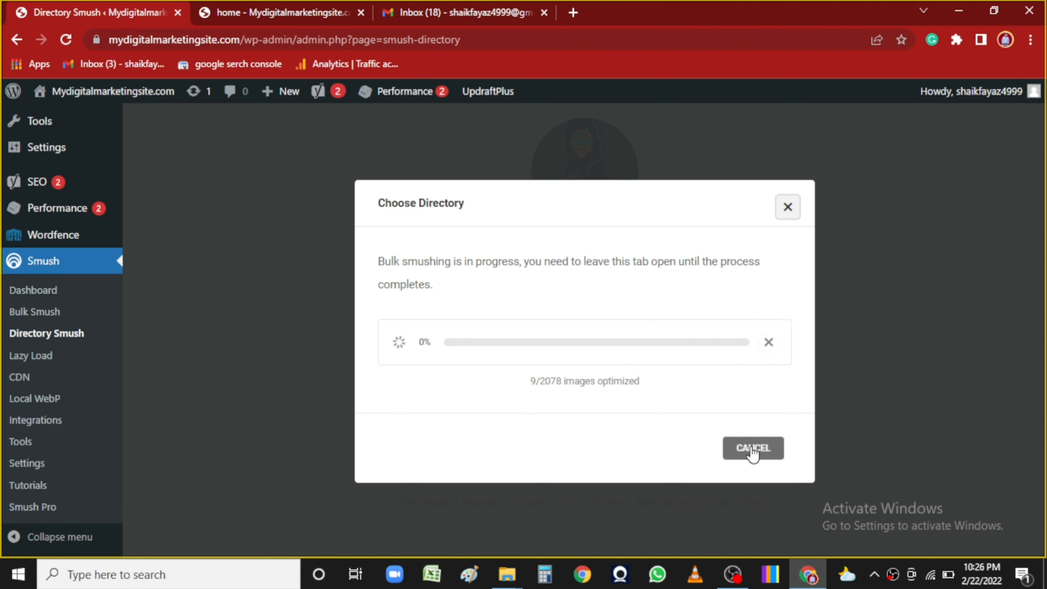
{"action": "left_click", "coordinate": [753, 450]}
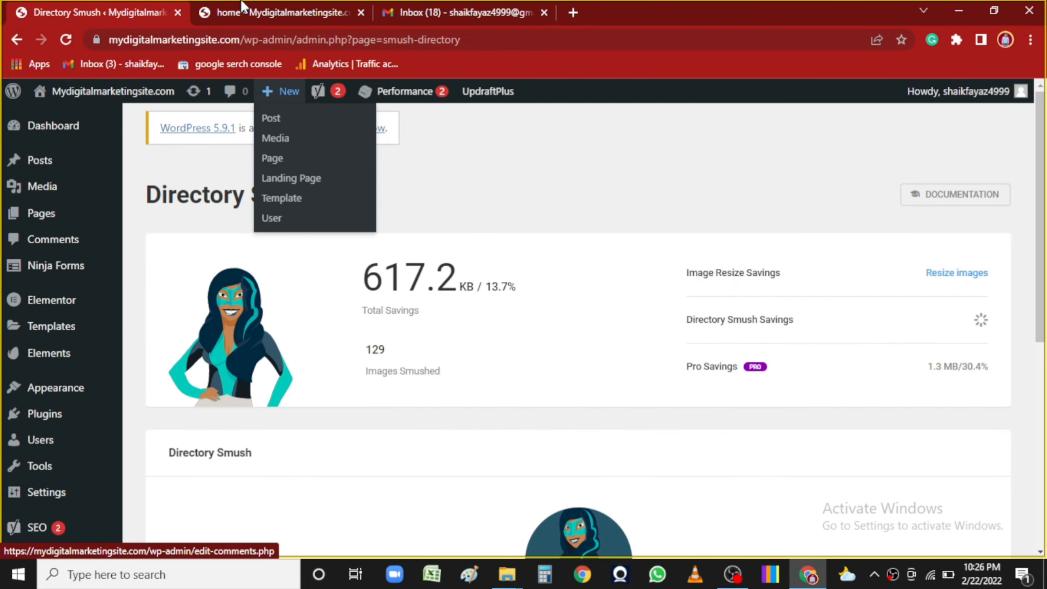
Return to the Dashboard Home page
{"action": "mouse_move", "coordinate": [106, 351]}
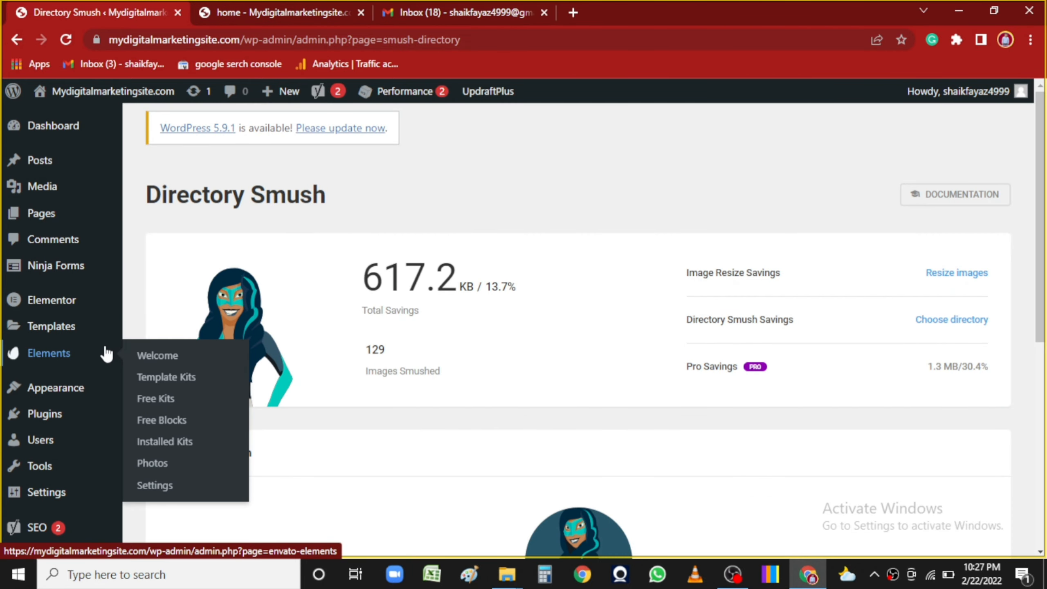
{"action": "mouse_move", "coordinate": [96, 139]}
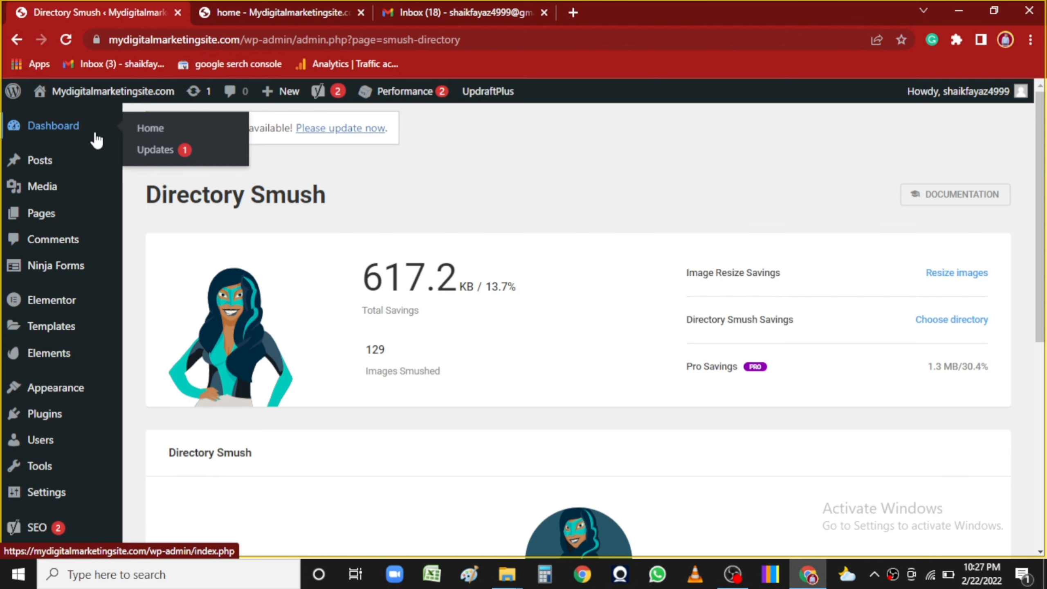
{"action": "left_click", "coordinate": [147, 134]}
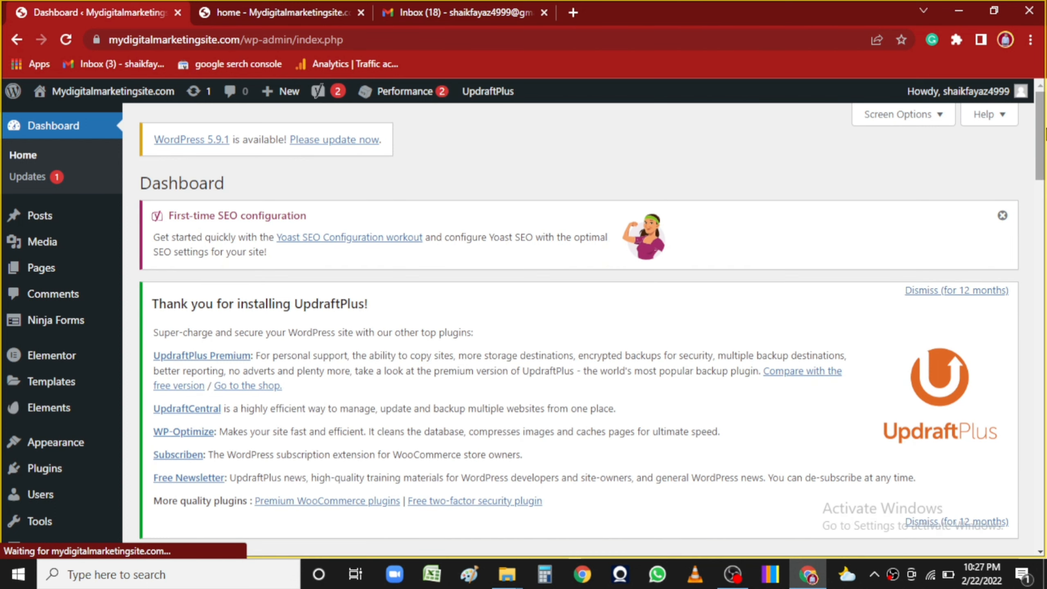
Purge all caches from the admin bar Performance menu and confirm the success notice
{"action": "scroll", "coordinate": [113, 366], "scroll_direction": "down", "scroll_amount": 7}
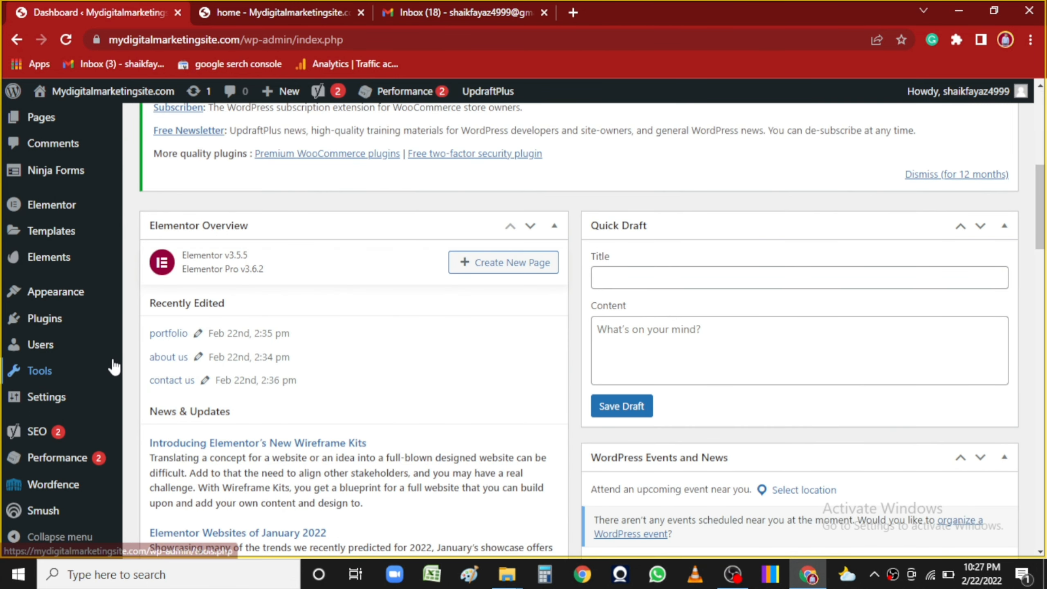
{"action": "mouse_move", "coordinate": [13, 457]}
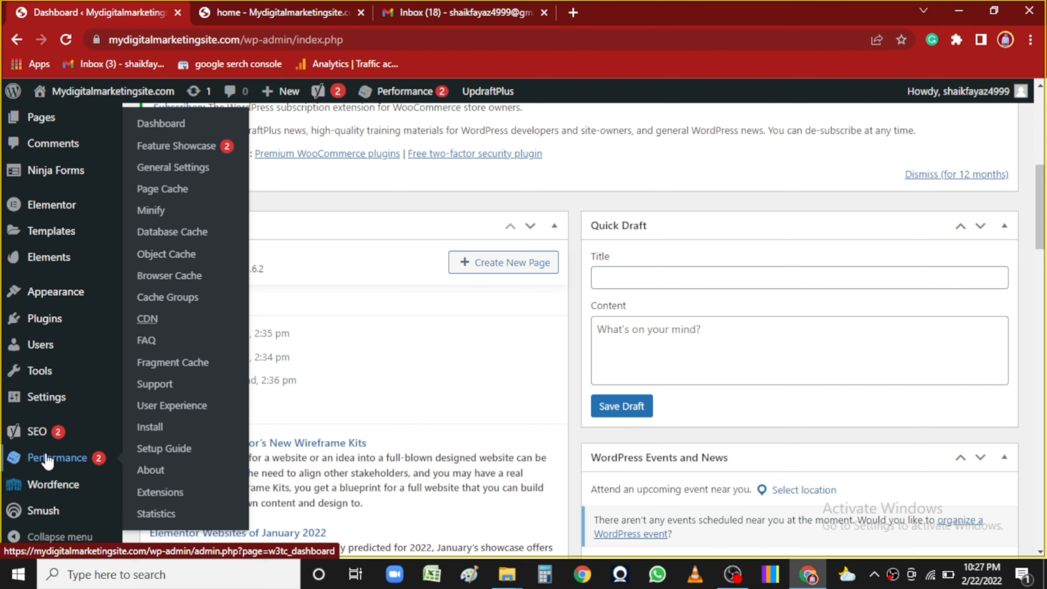
{"action": "mouse_move", "coordinate": [411, 94]}
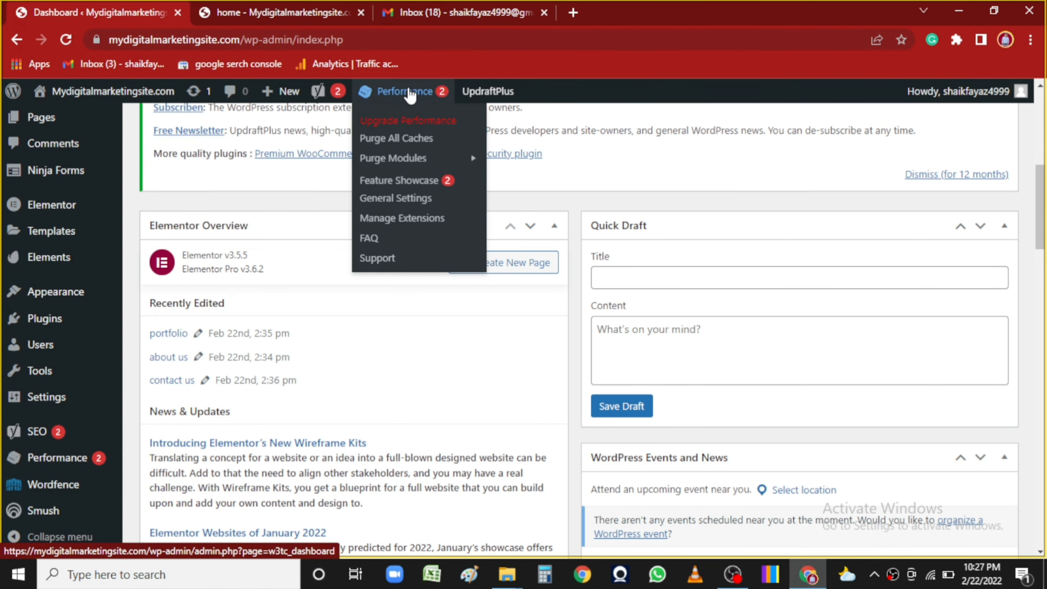
{"action": "left_click", "coordinate": [406, 139]}
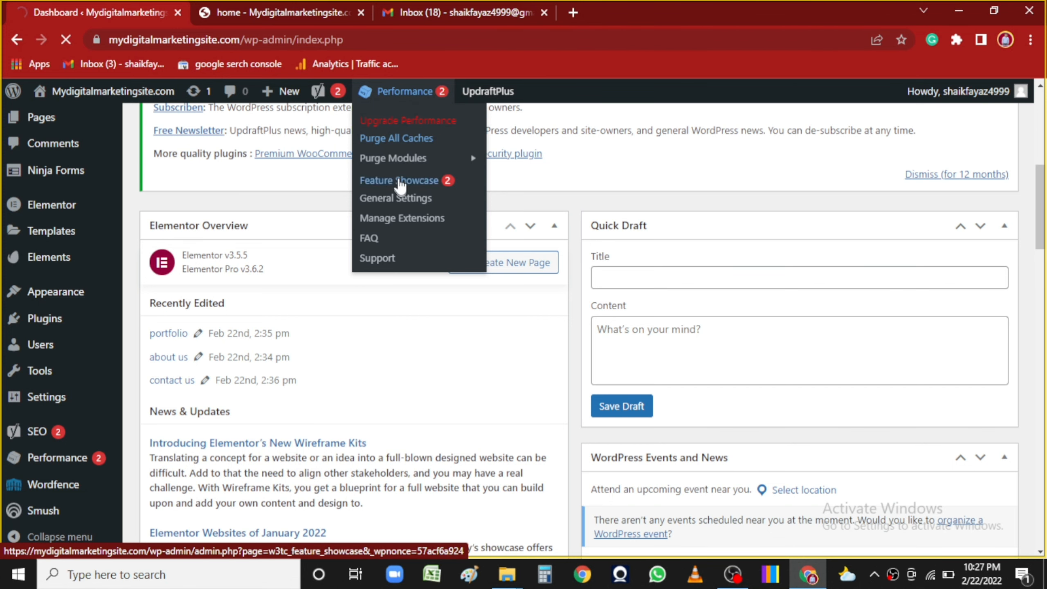
{"action": "mouse_move", "coordinate": [397, 167]}
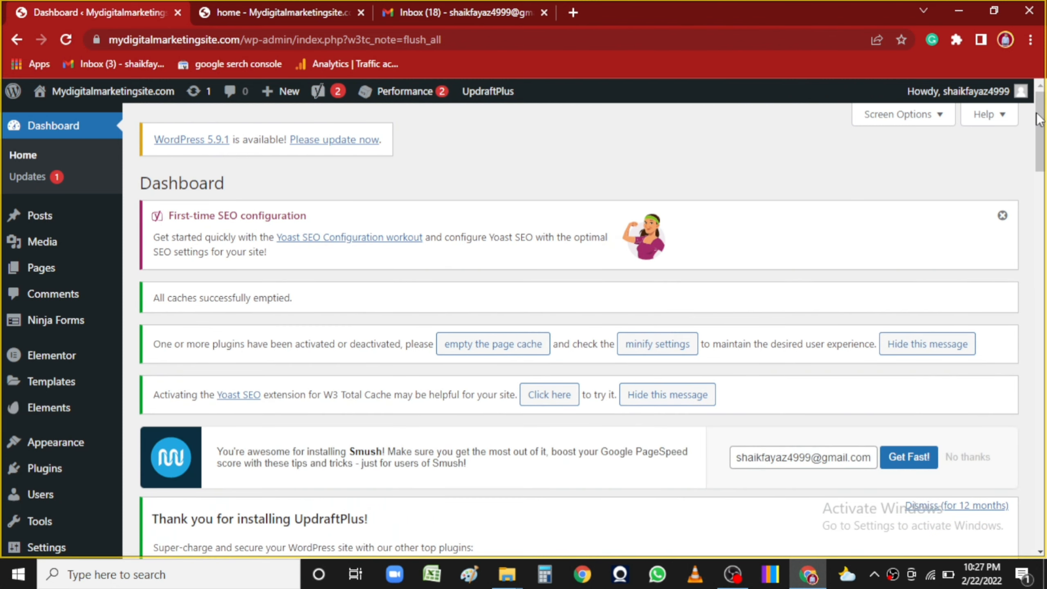
{"action": "scroll", "coordinate": [1039, 119], "scroll_direction": "down", "scroll_amount": 5}
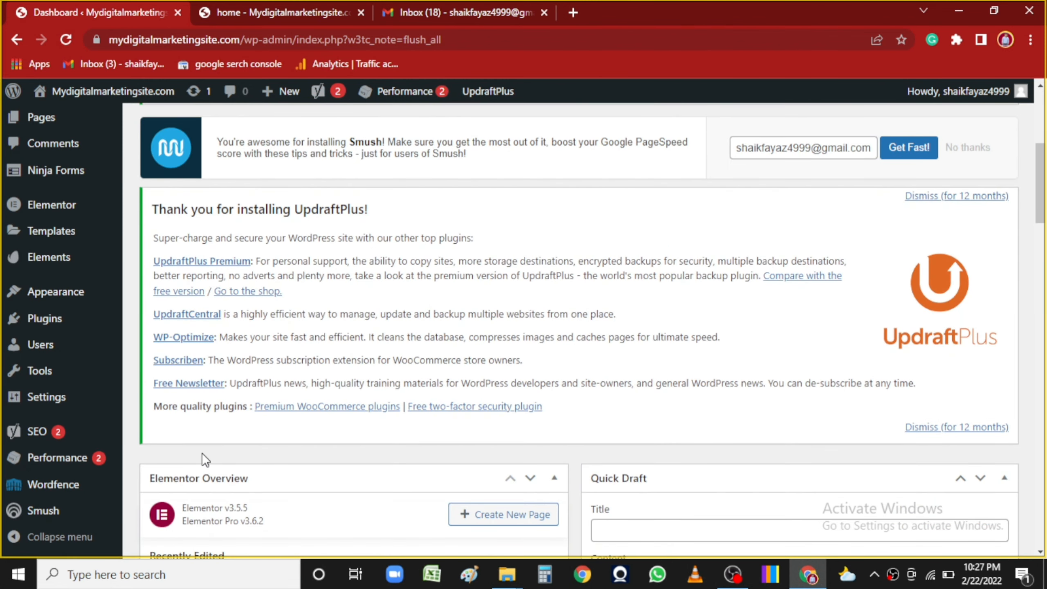
{"action": "mouse_move", "coordinate": [60, 489]}
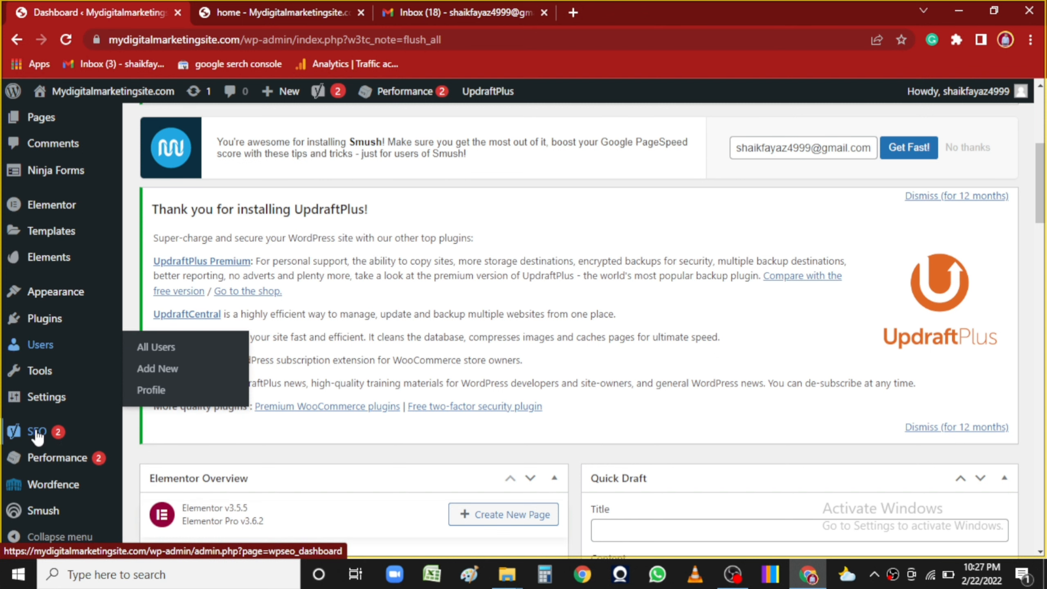
{"action": "mouse_move", "coordinate": [37, 437]}
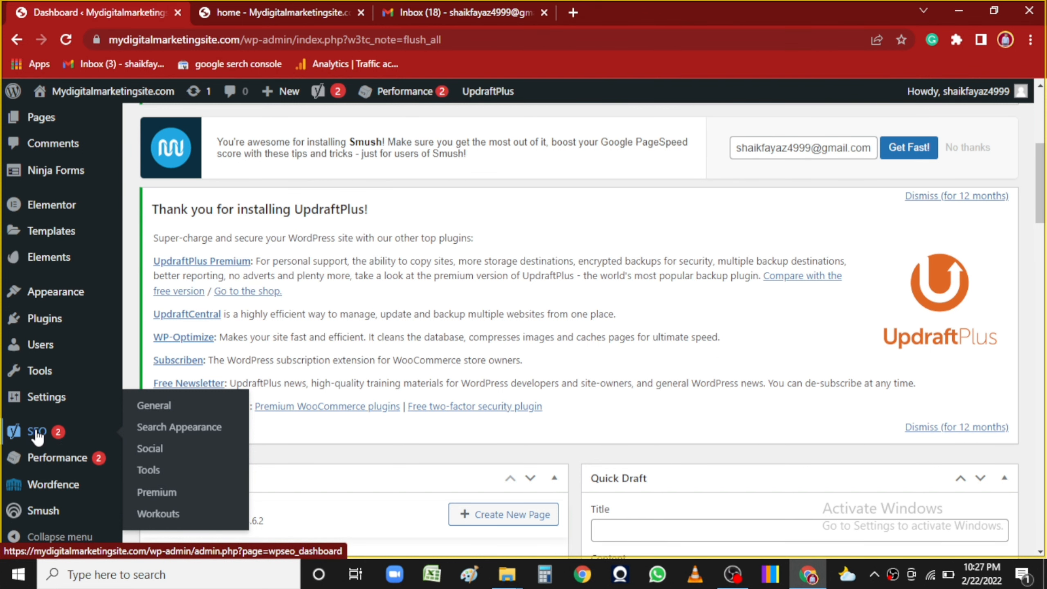
Go to Yoast SEO's Webmaster Tools settings and follow the Google Search Console verification link
{"action": "left_click", "coordinate": [170, 411]}
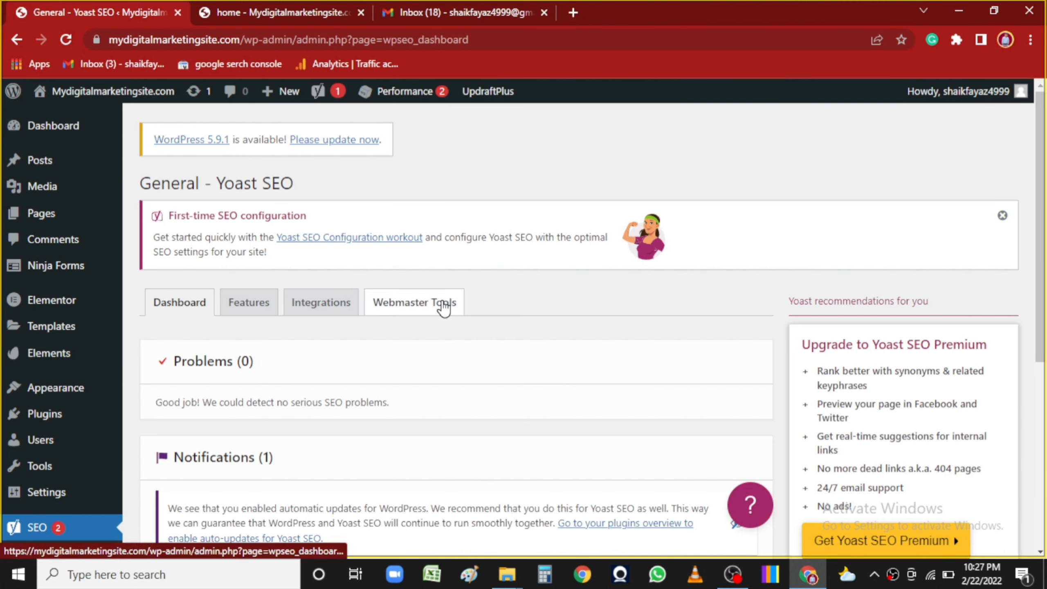
{"action": "left_click", "coordinate": [444, 308]}
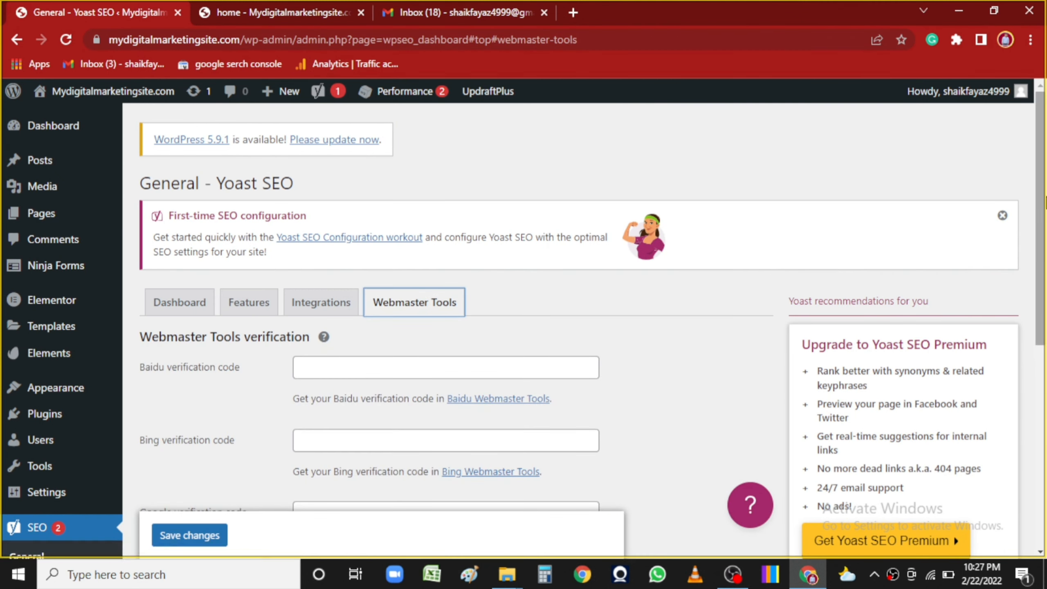
{"action": "scroll", "coordinate": [1043, 198], "scroll_direction": "down", "scroll_amount": 3}
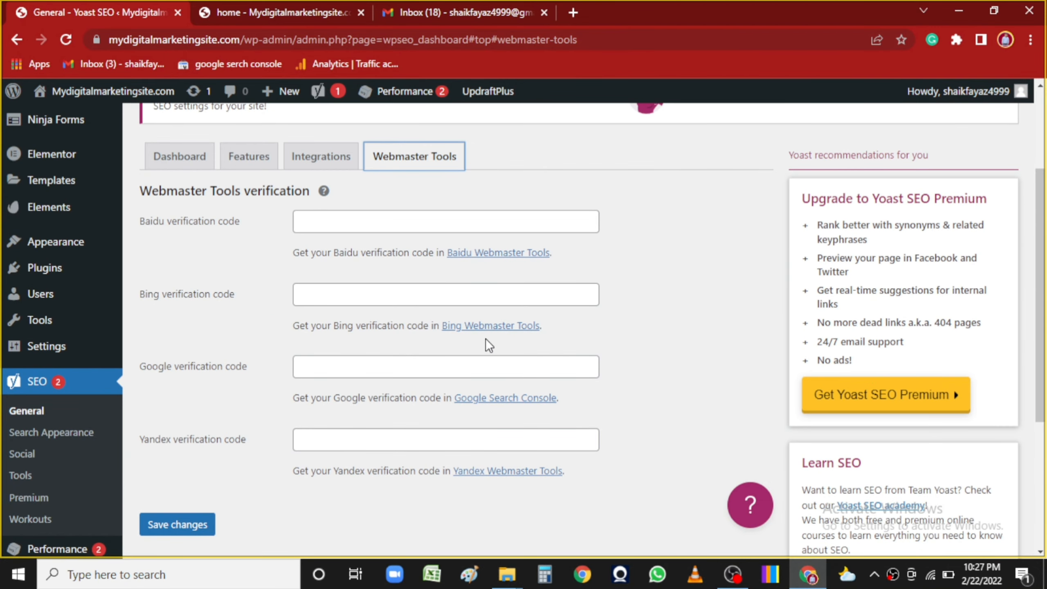
{"action": "left_click", "coordinate": [491, 403]}
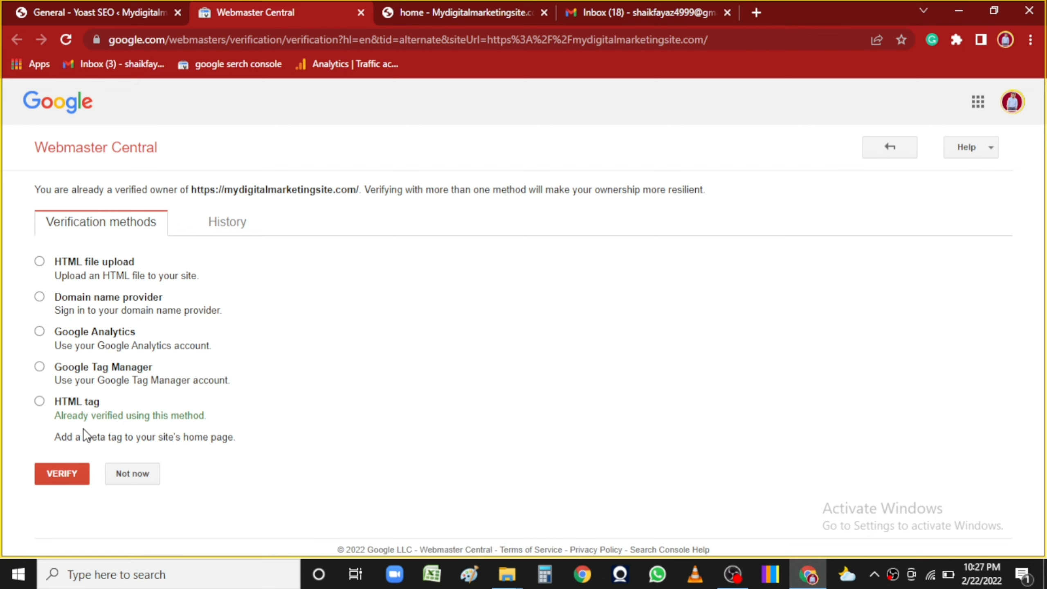
Pick the HTML tag verification method and select the google-site-verification meta tag
{"action": "left_click", "coordinate": [40, 401]}
{"action": "left_click", "coordinate": [204, 494]}
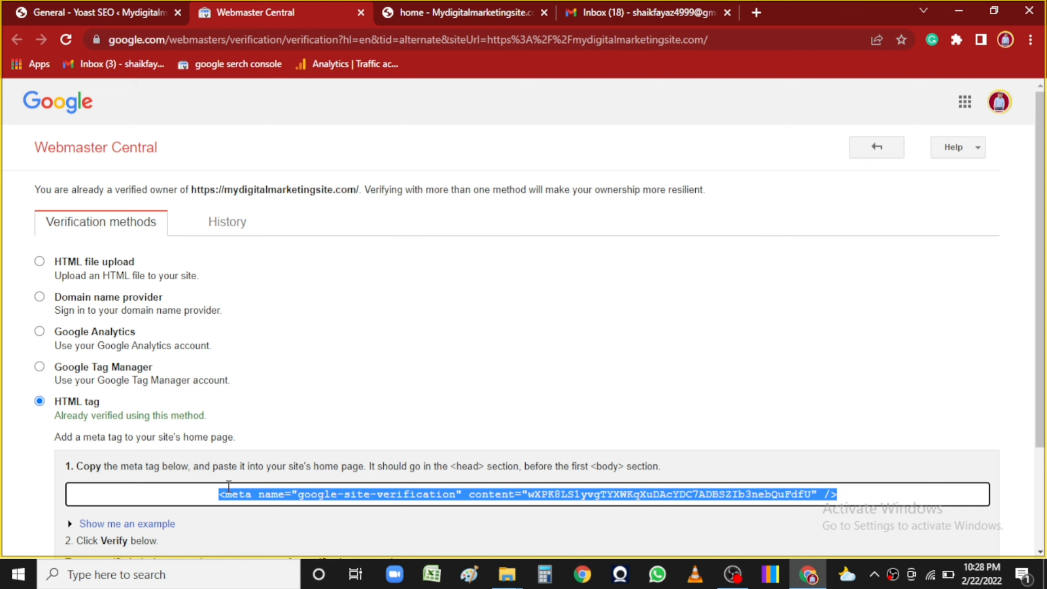
Paste the Google meta tag into Yoast's Google verification code field, then return to Webmaster Central
{"action": "left_click", "coordinate": [115, 12]}
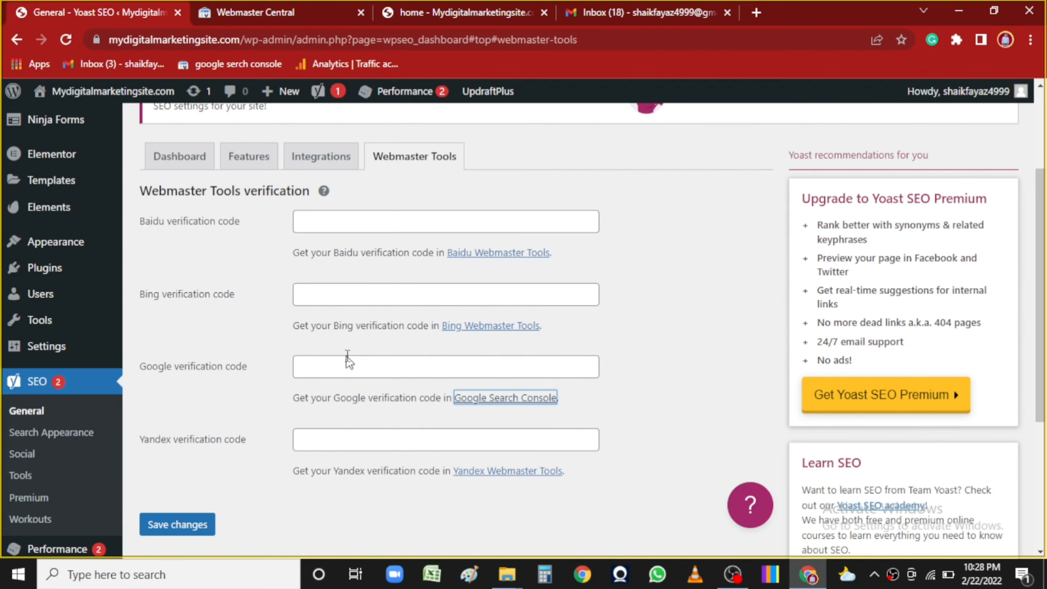
{"action": "left_click", "coordinate": [348, 366]}
{"action": "key", "text": "ctrl+v"}
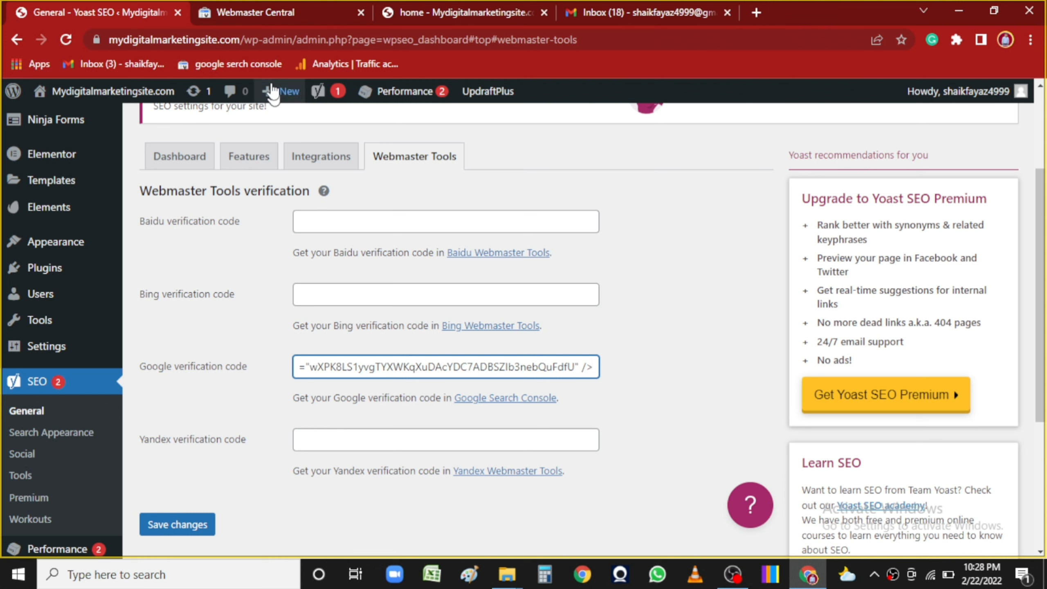
{"action": "left_click", "coordinate": [256, 5]}
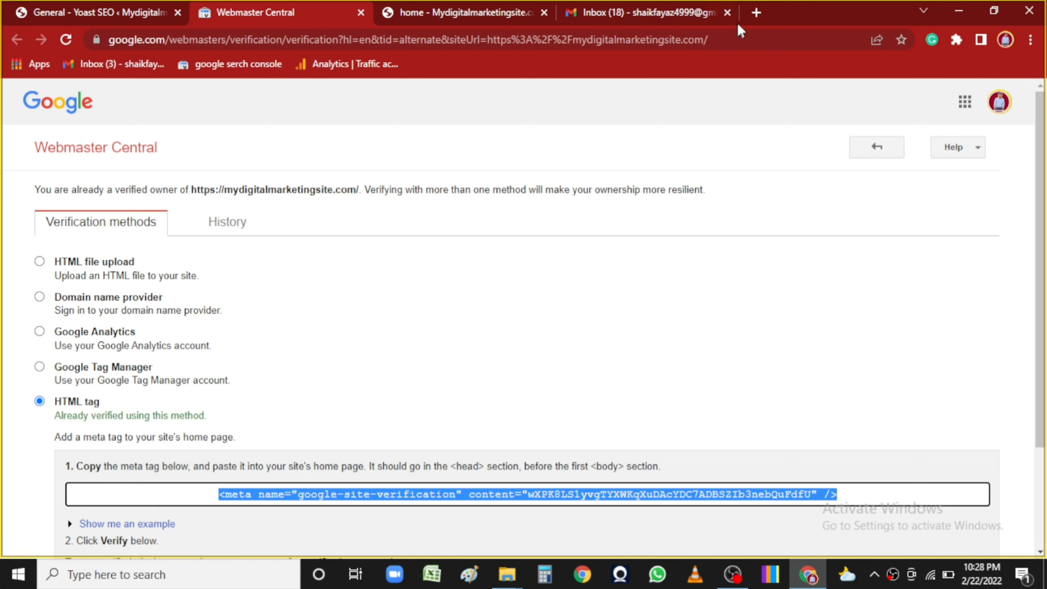
{"action": "left_click", "coordinate": [760, 10]}
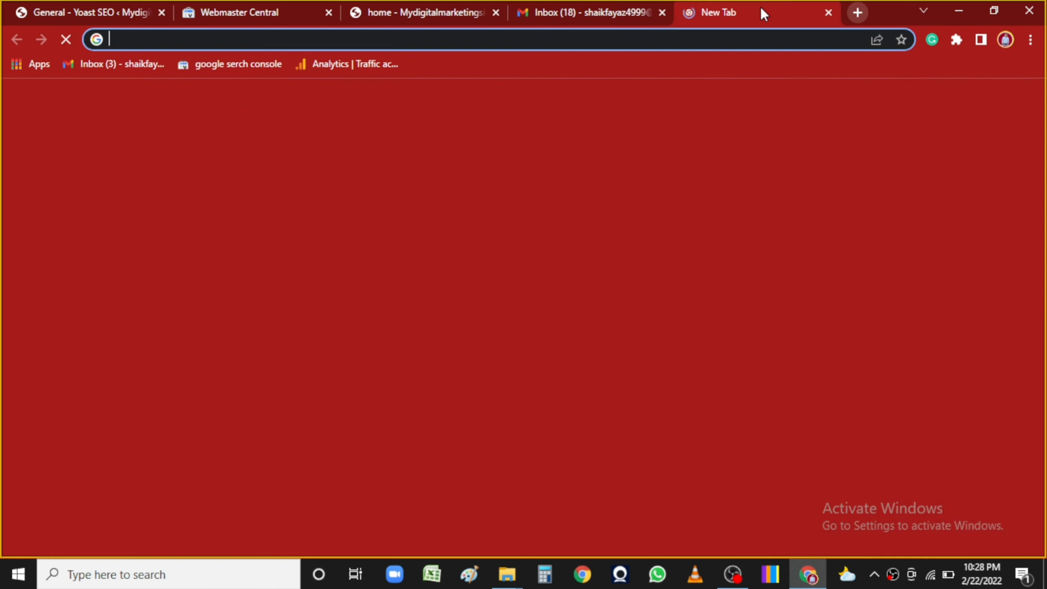
{"action": "left_click", "coordinate": [387, 331]}
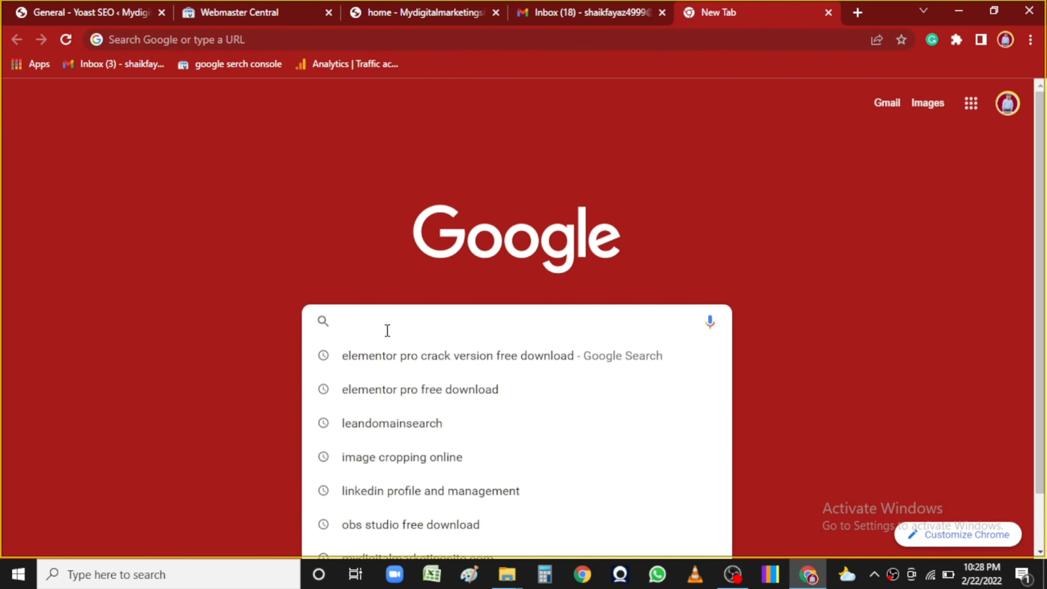
{"action": "type", "text": "site:my"}
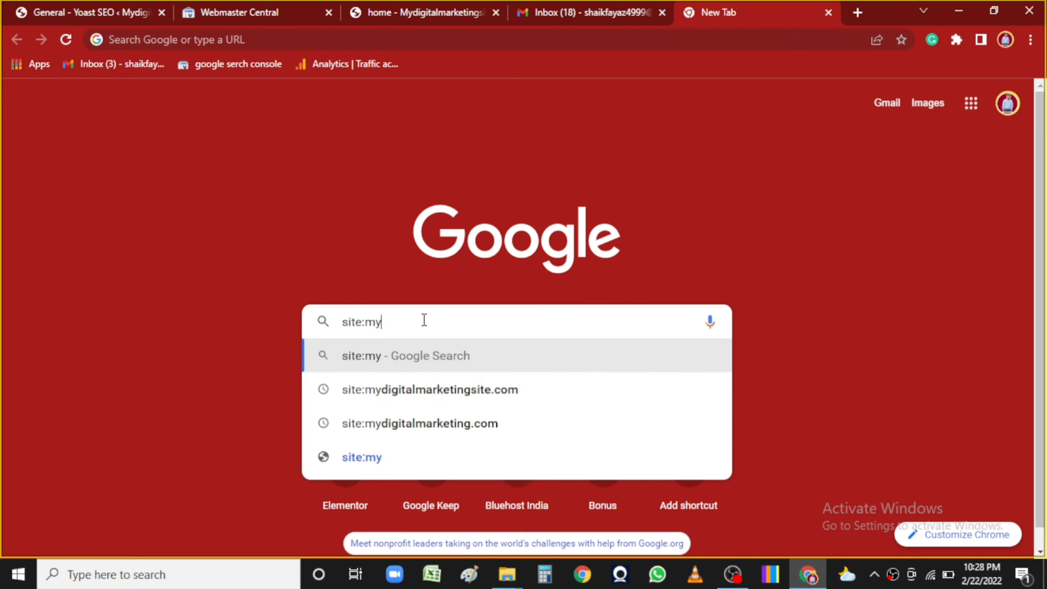
{"action": "type", "text": "digitalma"}
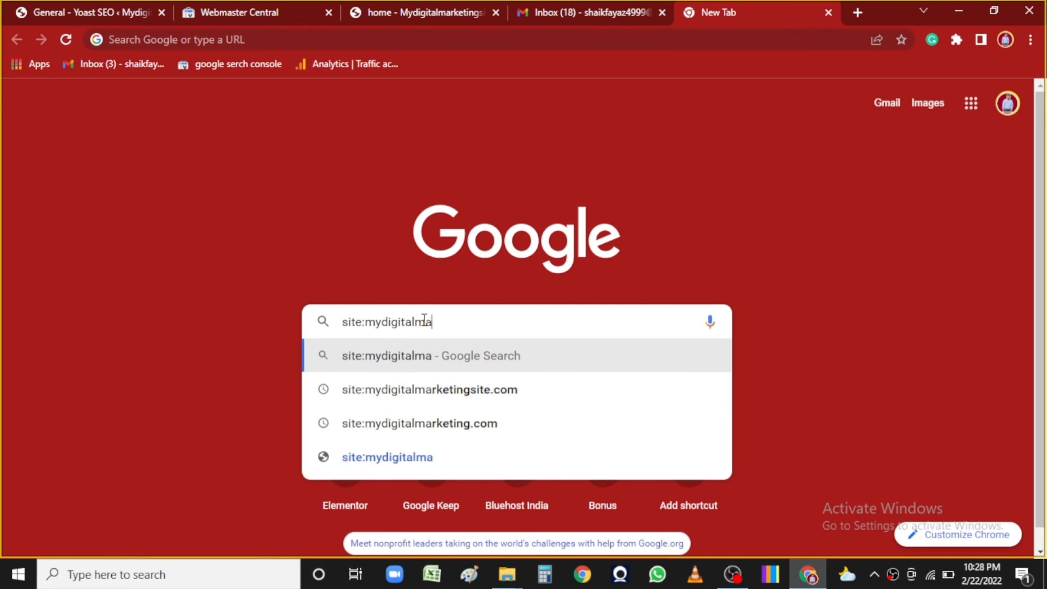
{"action": "type", "text": "rketin"}
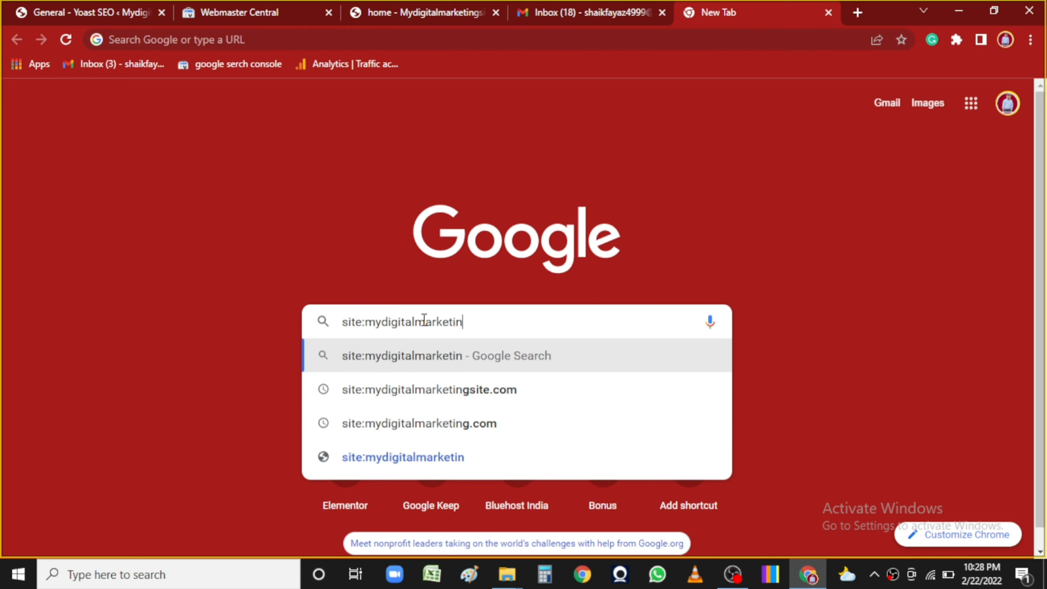
{"action": "type", "text": "g.com"}
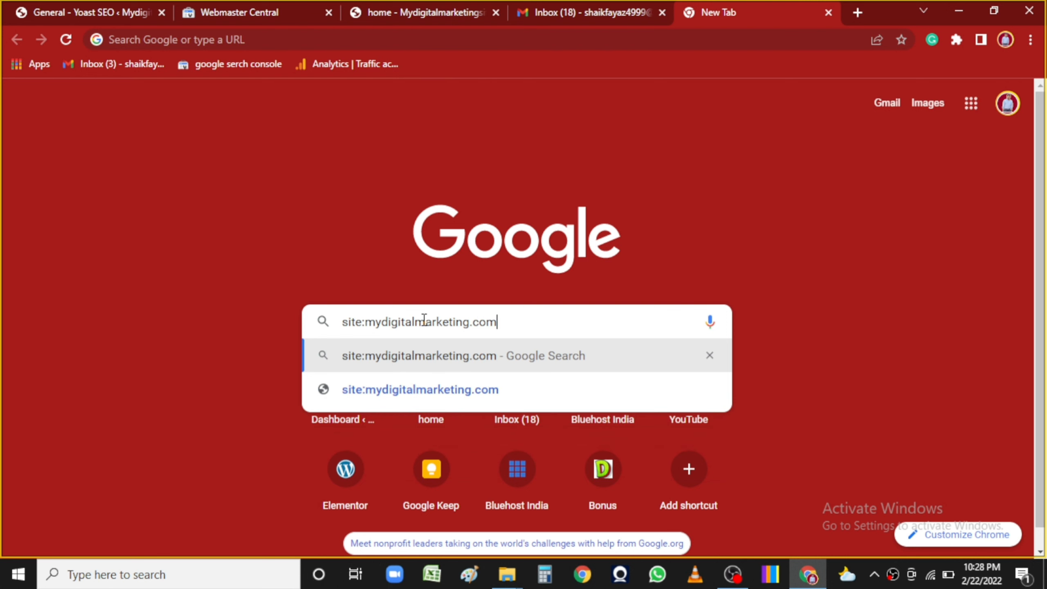
{"action": "key", "text": "Return"}
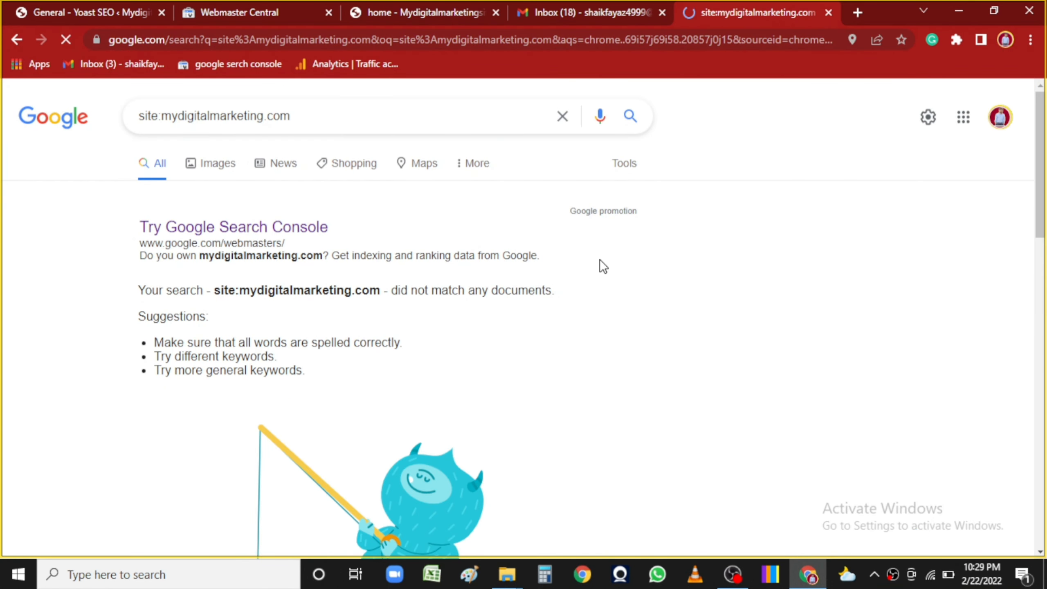
{"action": "left_click_drag", "start_coordinate": [1042, 137], "coordinate": [1021, 46]}
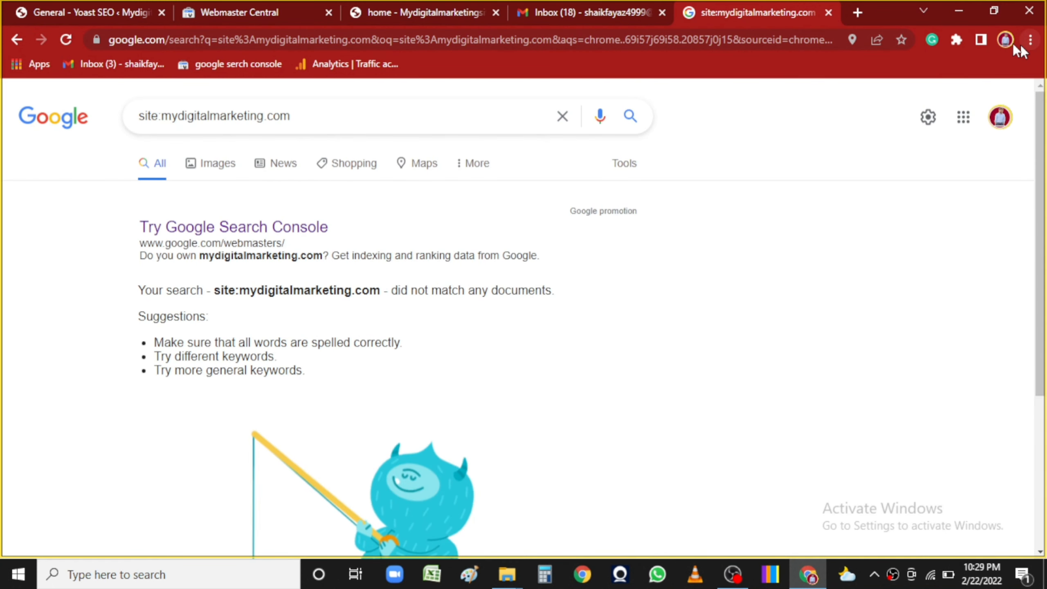
{"action": "left_click", "coordinate": [829, 12]}
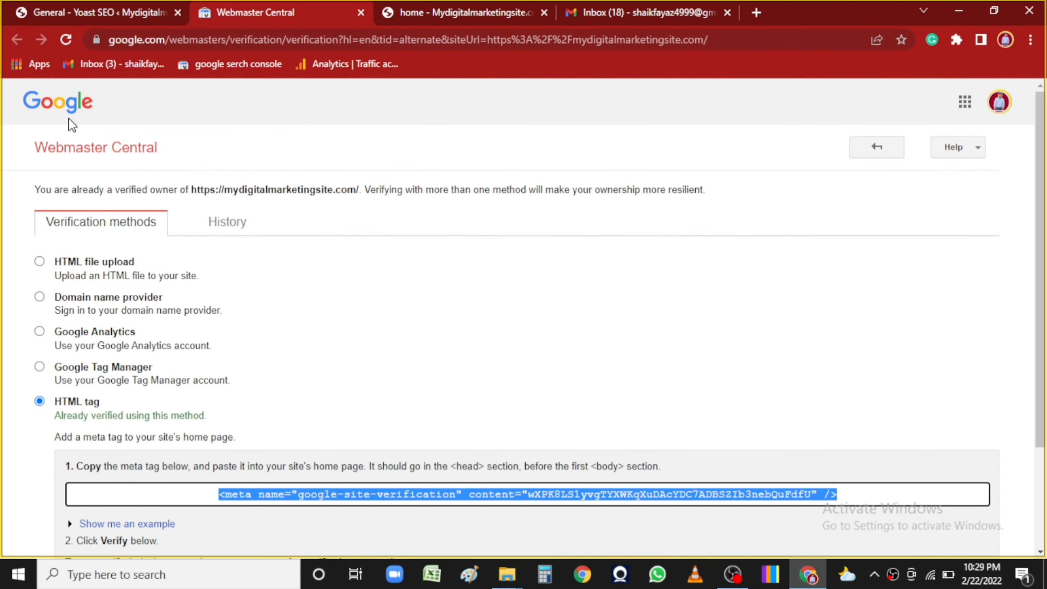
Close Webmaster Central and go to the Plugins Add New page
{"action": "left_click", "coordinate": [361, 13]}
{"action": "left_click", "coordinate": [95, 12]}
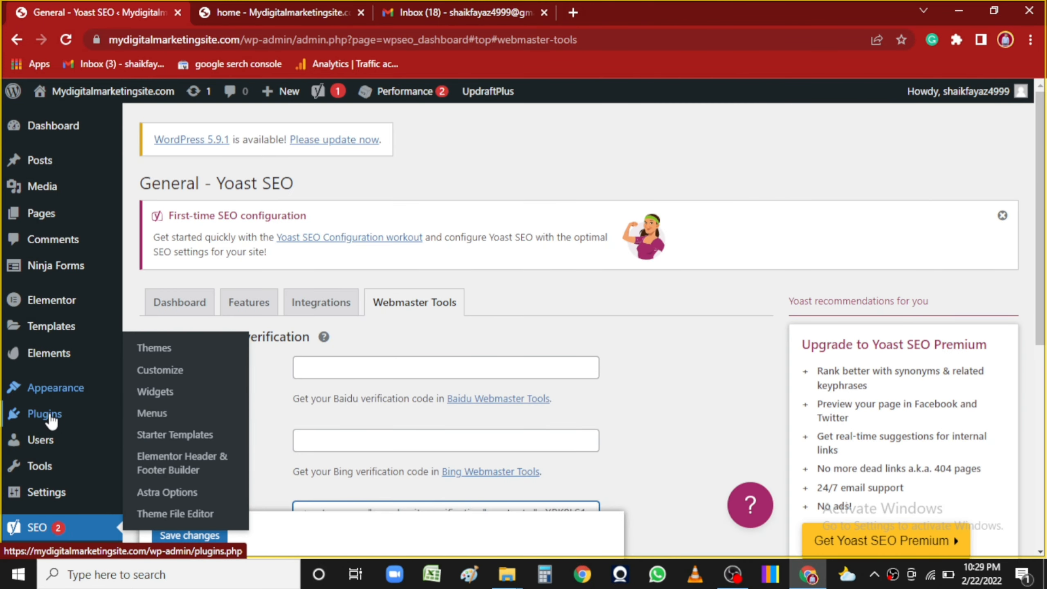
{"action": "mouse_move", "coordinate": [48, 420]}
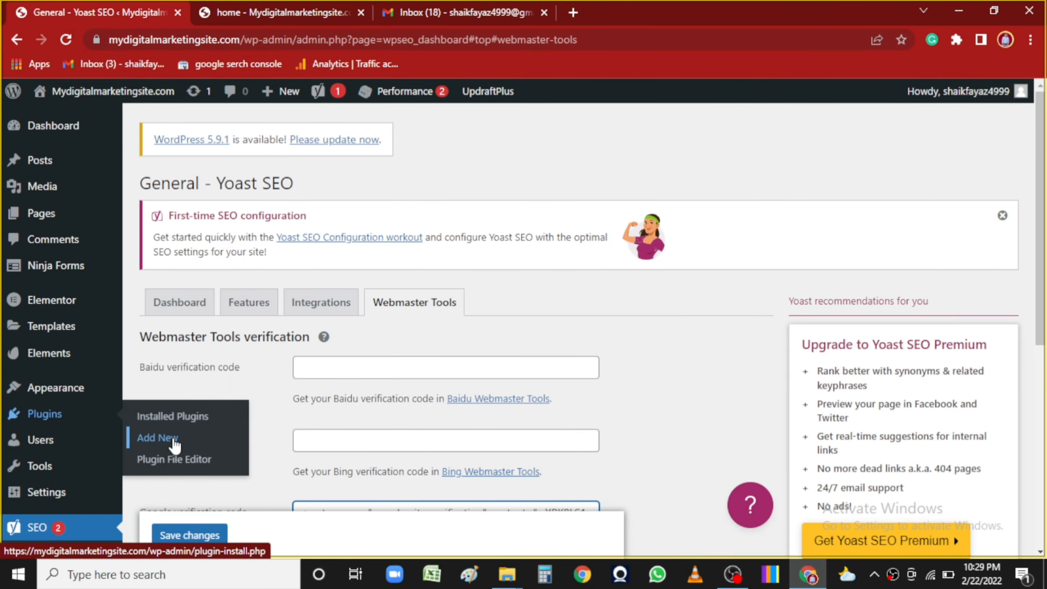
{"action": "left_click", "coordinate": [175, 445]}
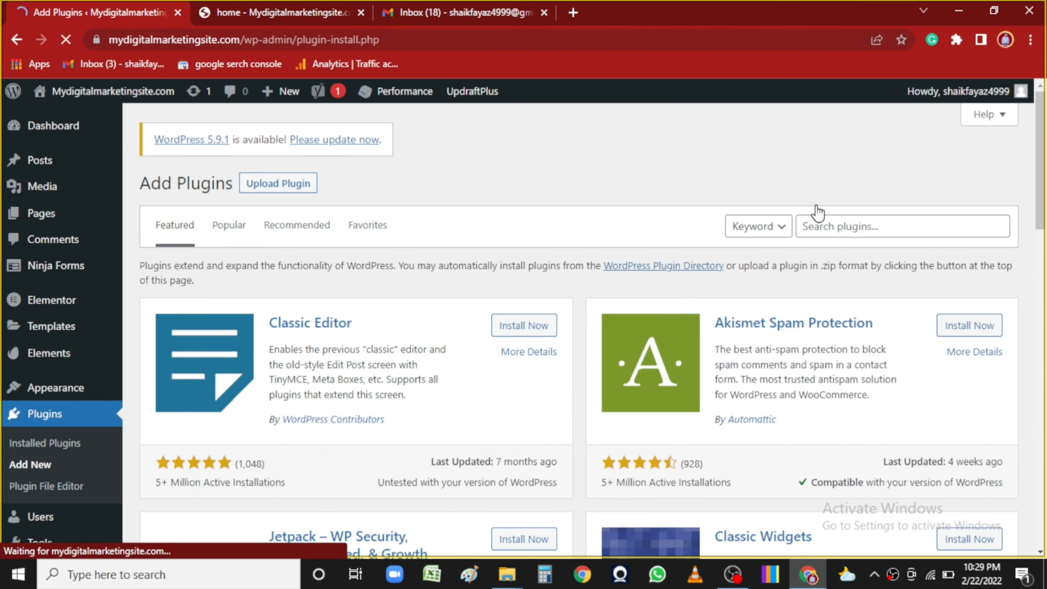
Search plugins for 'up', check that UpdraftPlus is active, and return to the Dashboard
{"action": "left_click", "coordinate": [820, 231]}
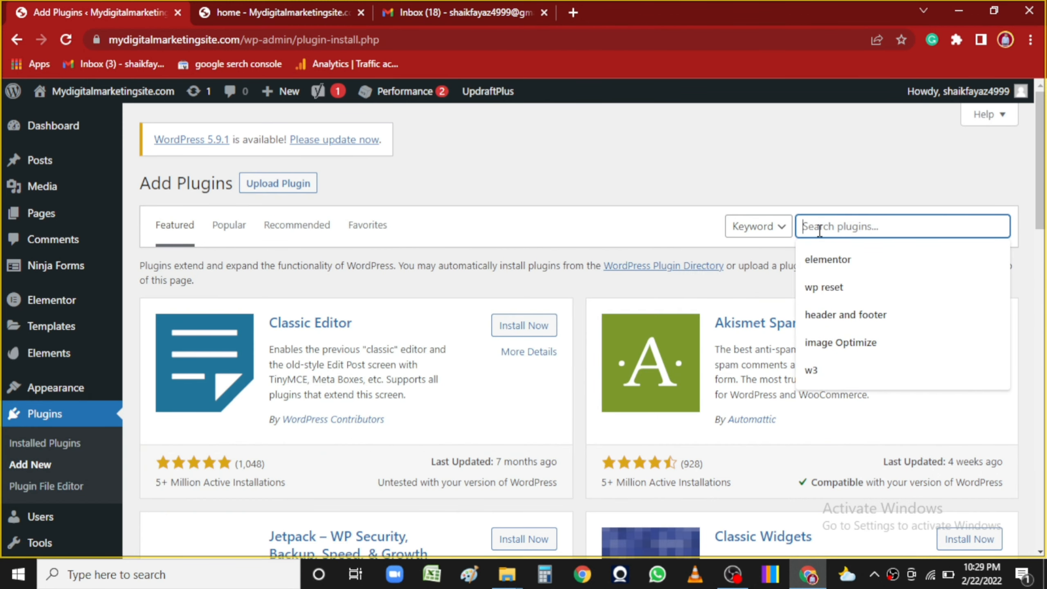
{"action": "type", "text": "updraft"}
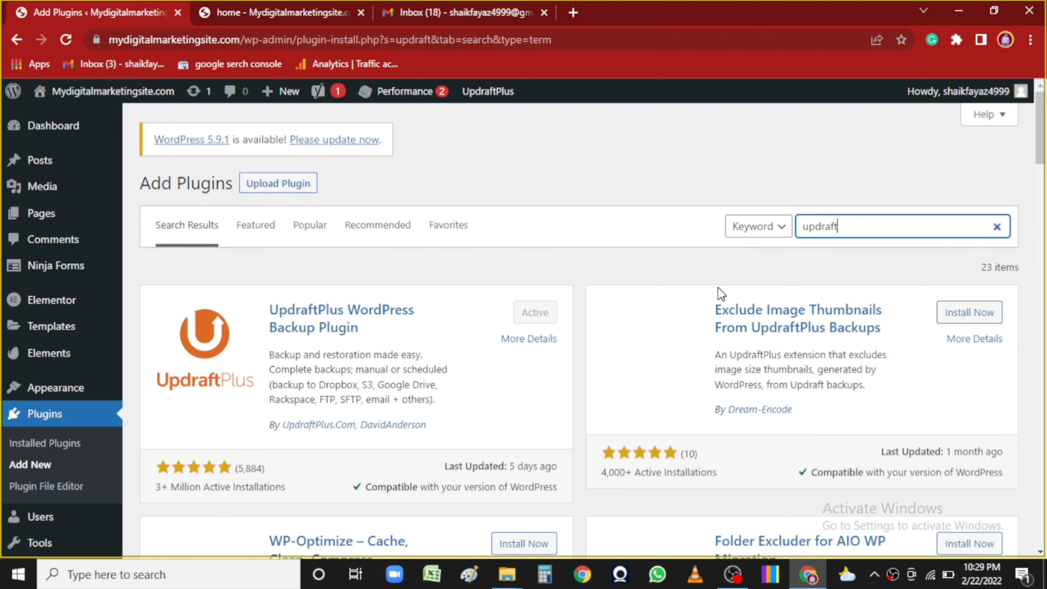
{"action": "left_click", "coordinate": [312, 316]}
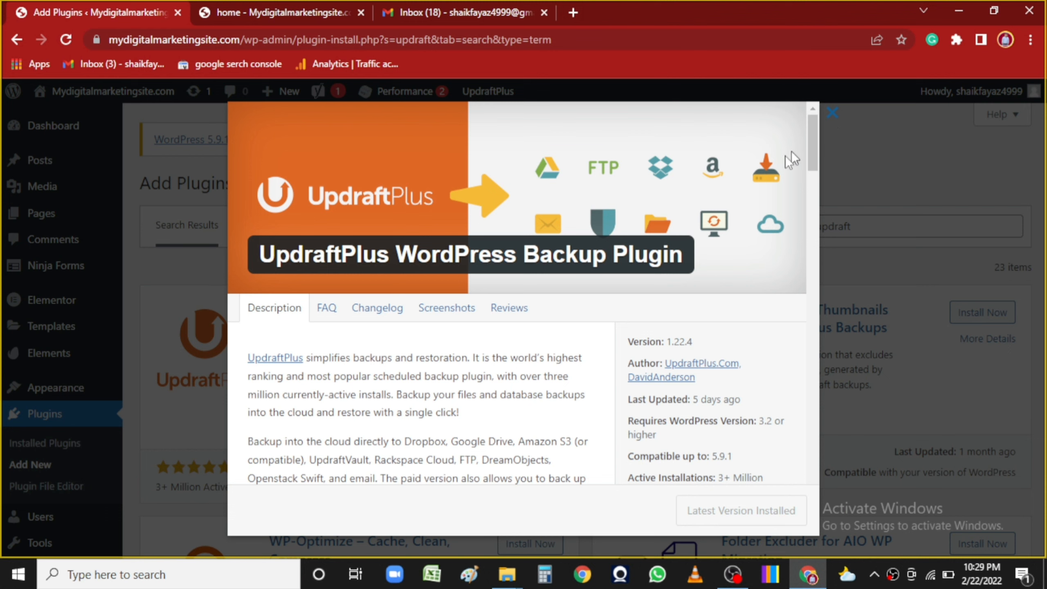
{"action": "left_click_drag", "start_coordinate": [812, 144], "coordinate": [836, 434]}
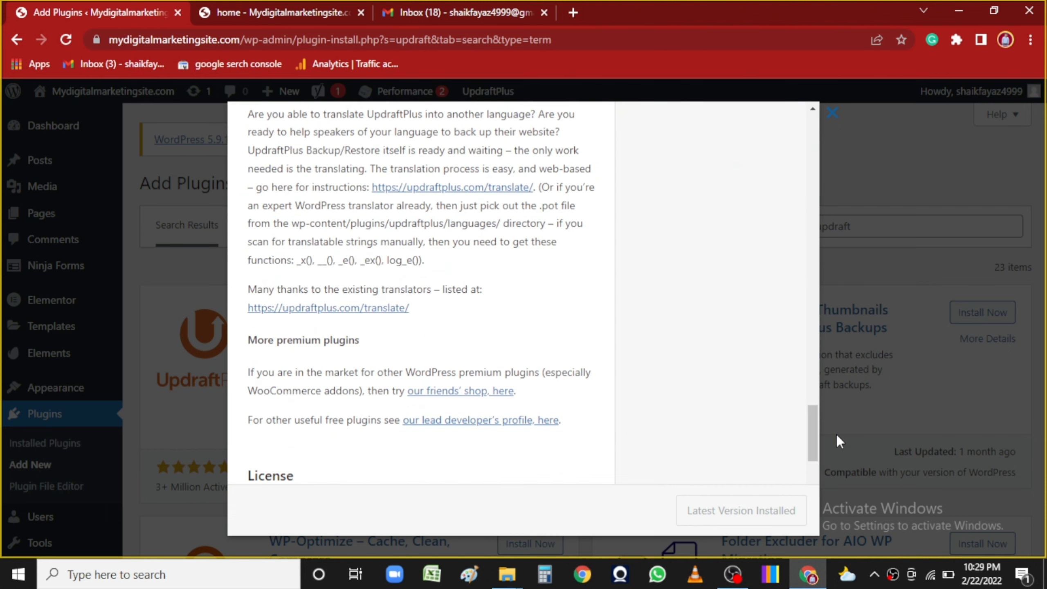
{"action": "left_click", "coordinate": [841, 108]}
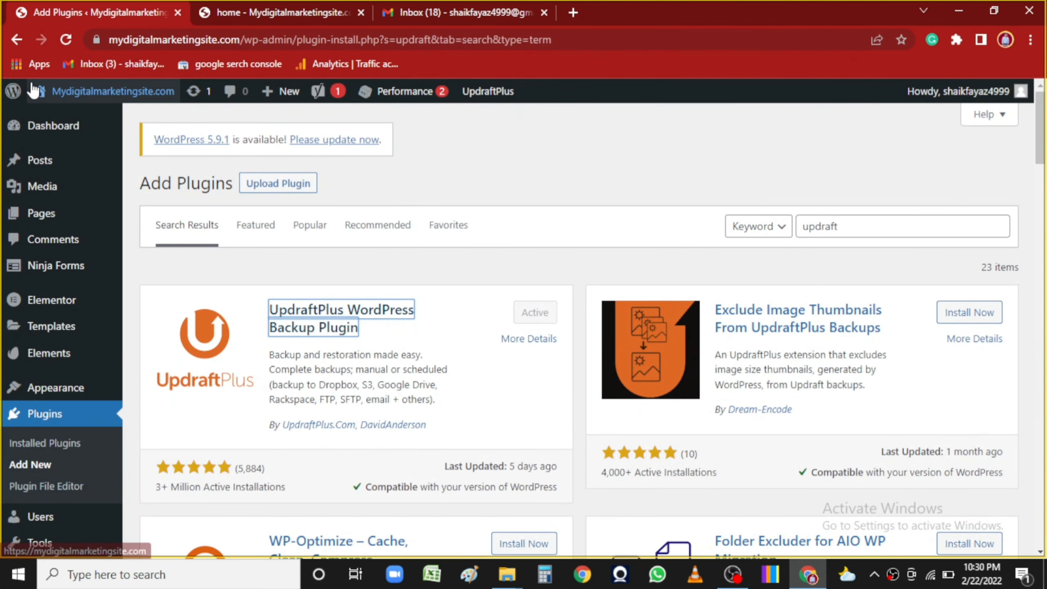
{"action": "left_click", "coordinate": [68, 38]}
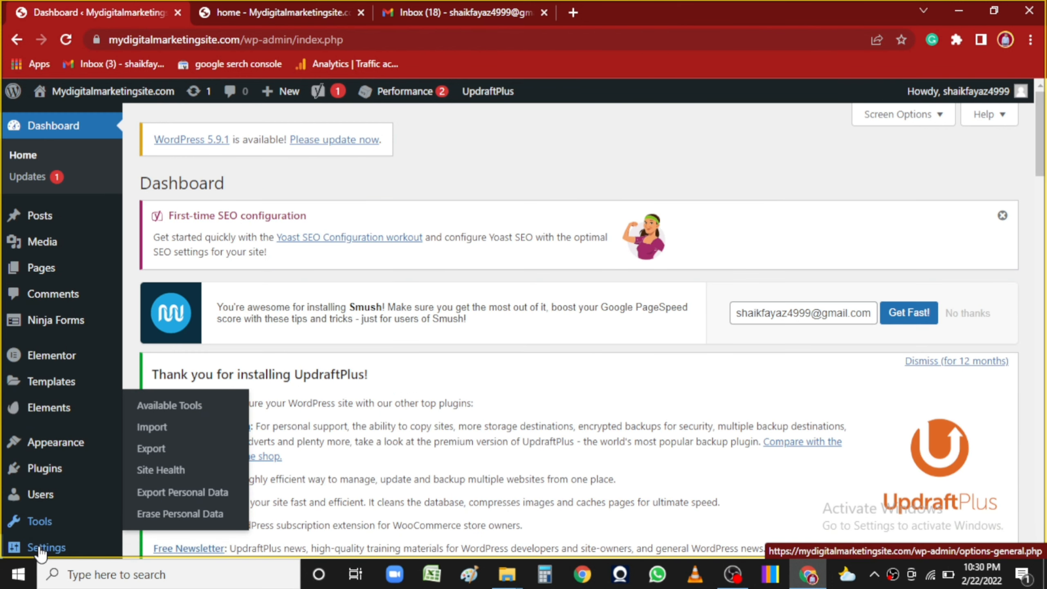
{"action": "mouse_move", "coordinate": [41, 548]}
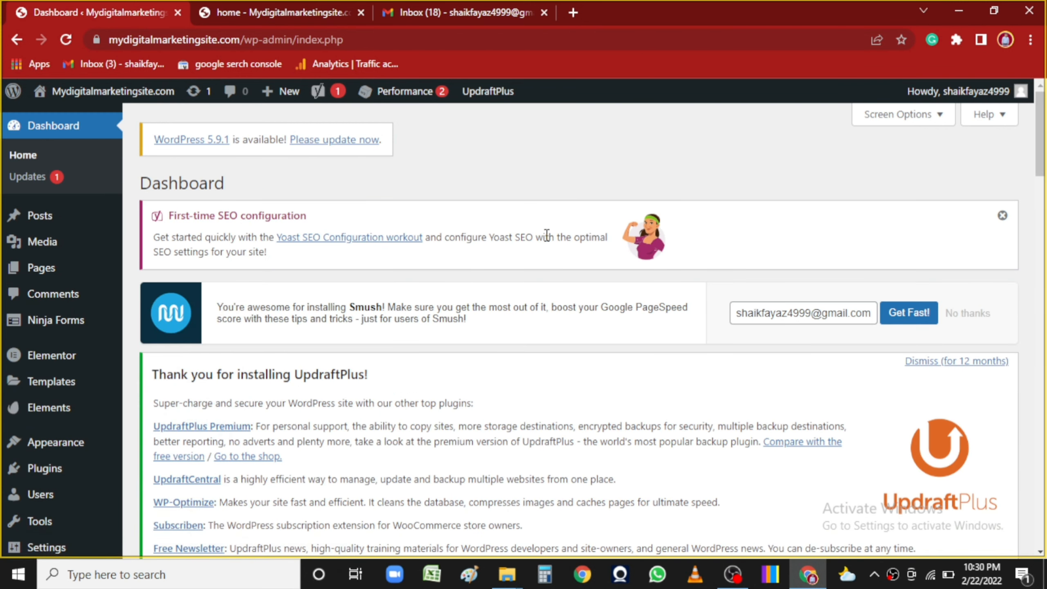
In Join.chat settings, enter the contact telephone number
{"action": "scroll", "coordinate": [524, 330], "scroll_direction": "down", "scroll_amount": 5}
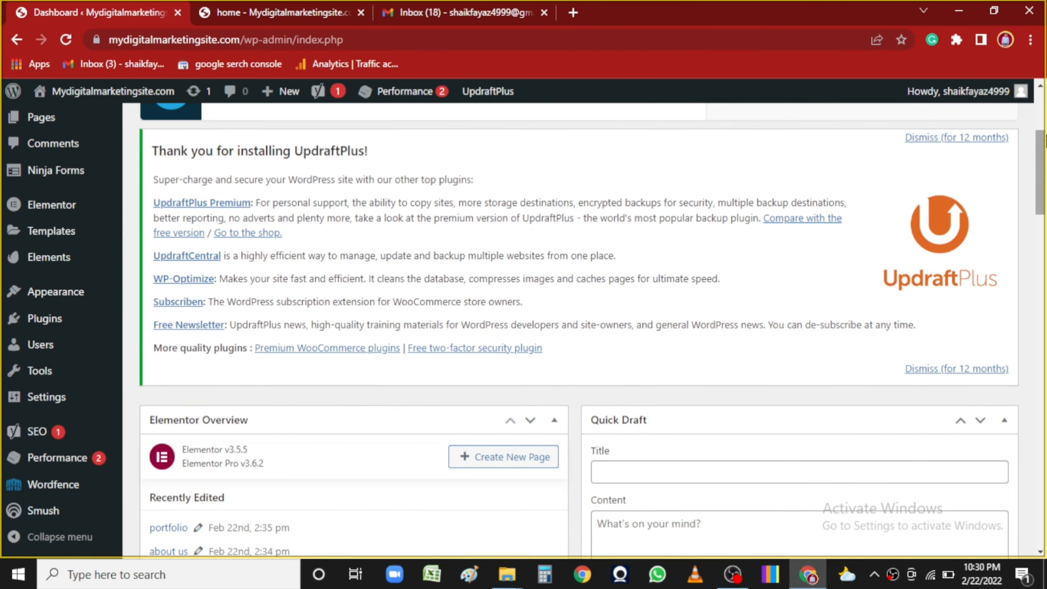
{"action": "mouse_move", "coordinate": [16, 402]}
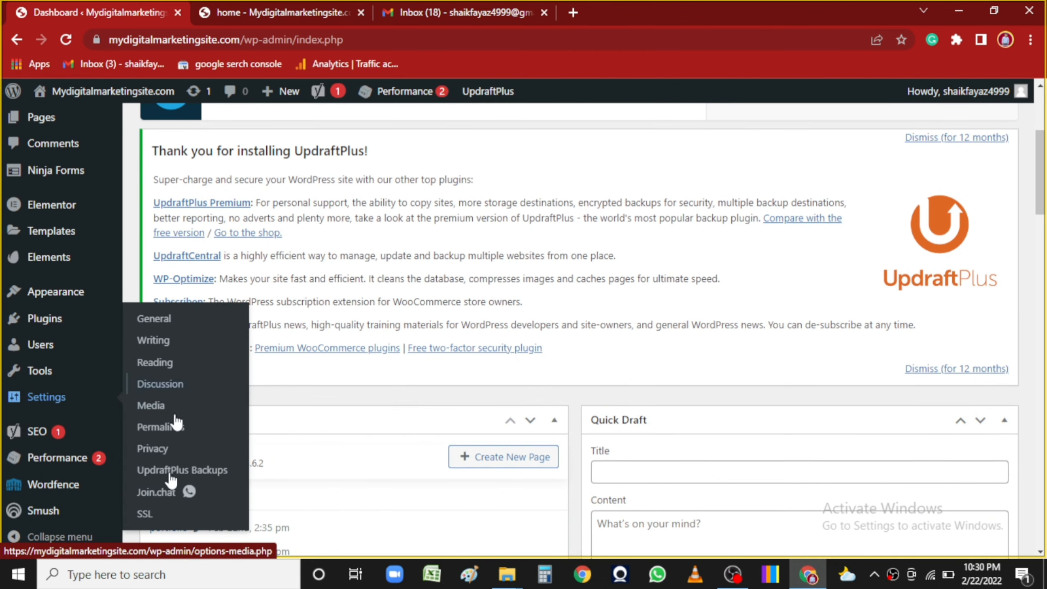
{"action": "left_click", "coordinate": [157, 492]}
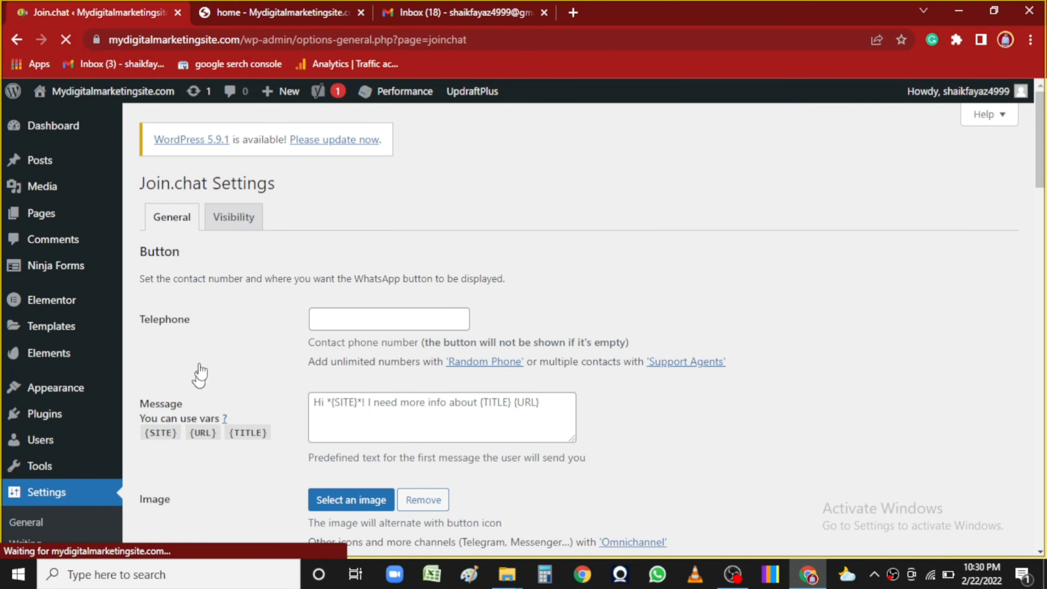
{"action": "left_click", "coordinate": [345, 320]}
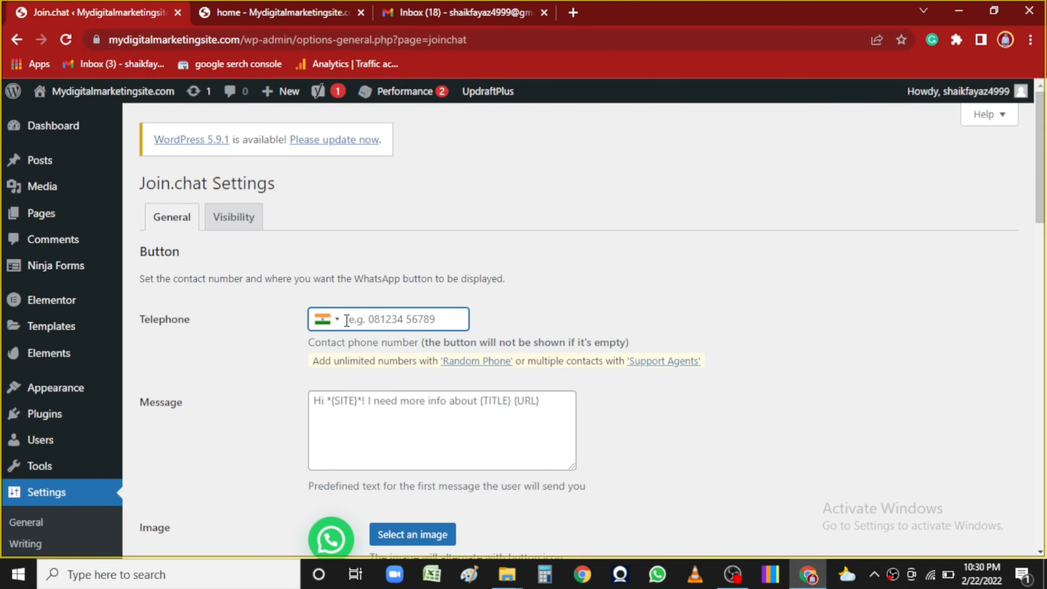
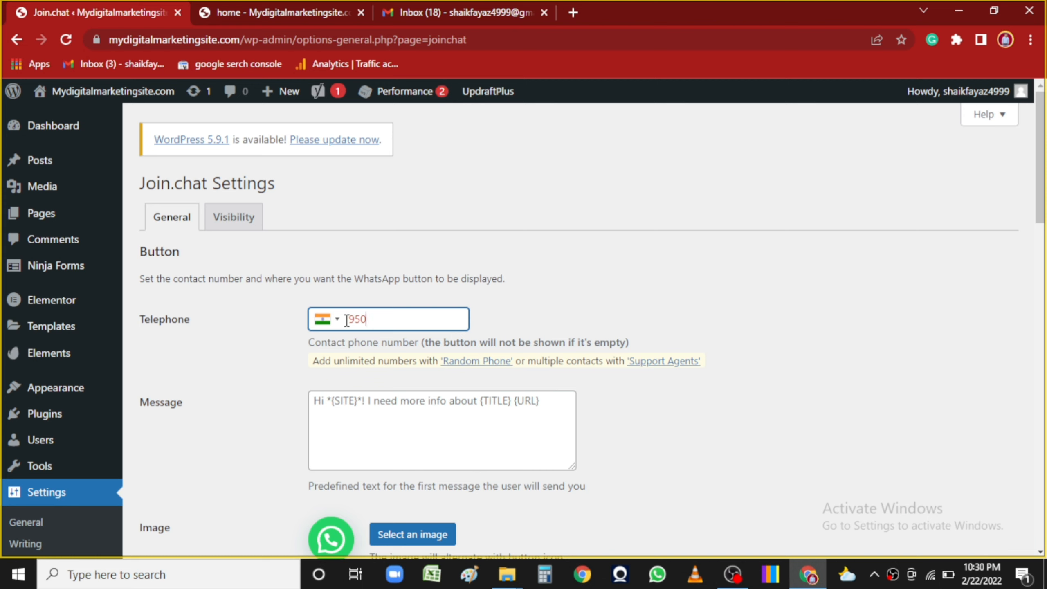
Write the first message 'HI, iam coming from your website' and fix its mistyped ending
{"action": "left_click", "coordinate": [382, 403]}
{"action": "type", "text": "HI"}
{"action": "left_click_drag", "start_coordinate": [1042, 125], "coordinate": [1043, 171]}
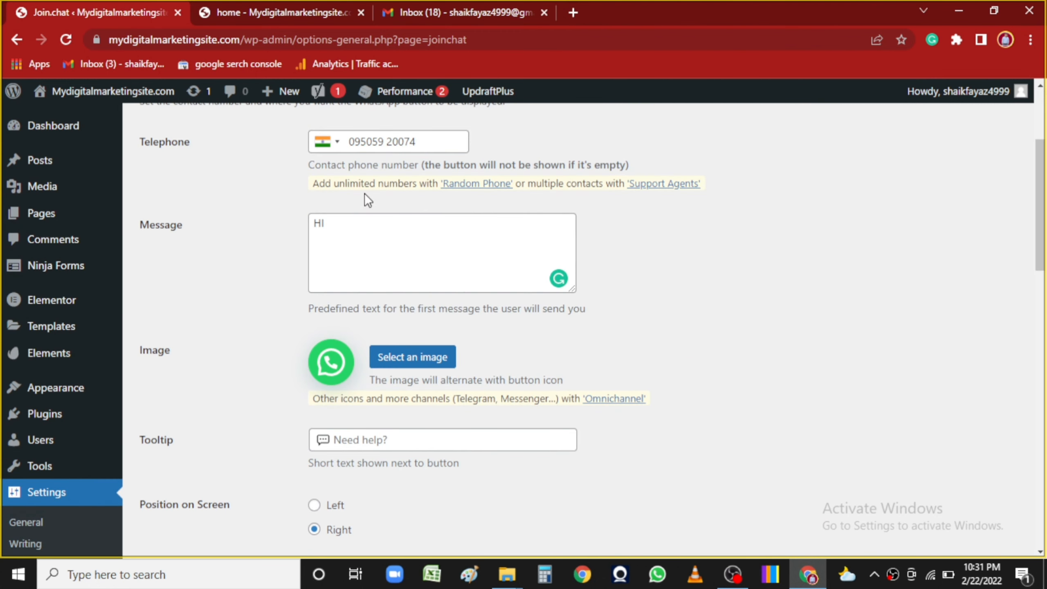
{"action": "left_click", "coordinate": [328, 232]}
{"action": "type", "text": ","}
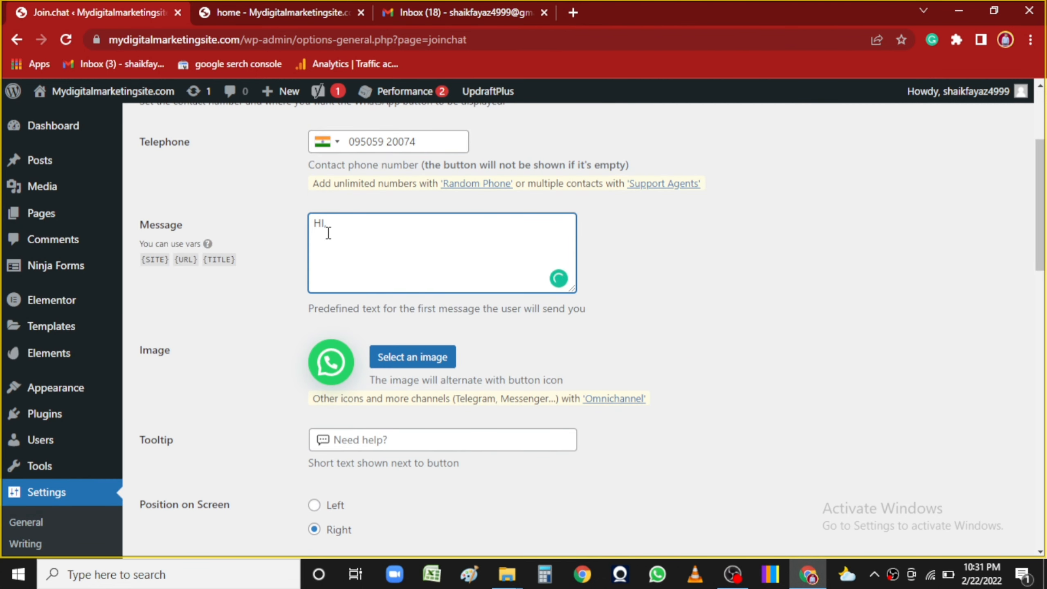
{"action": "type", "text": " iam coming from your "}
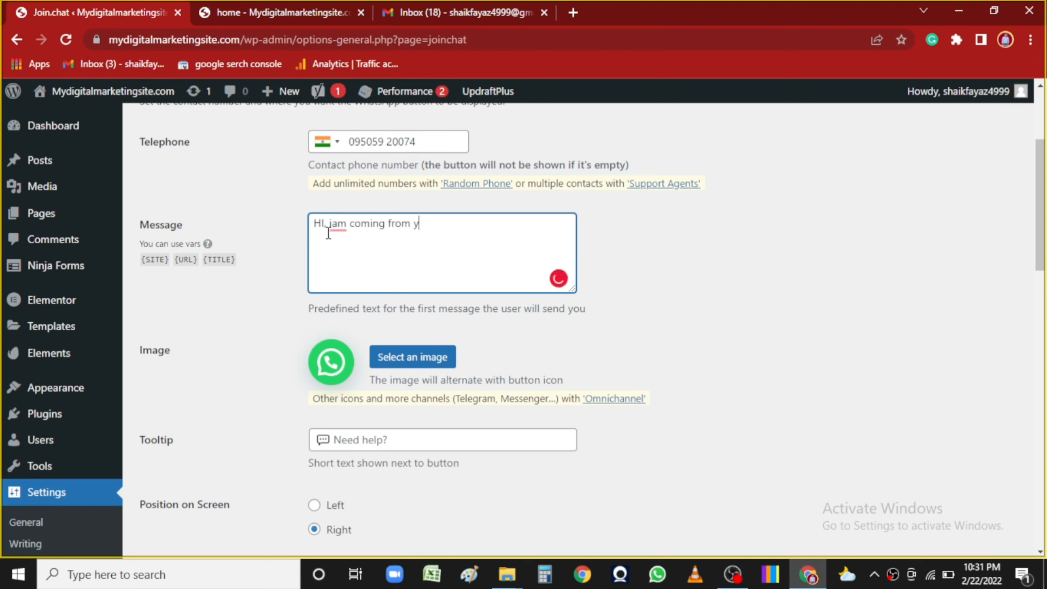
{"action": "type", "text": "website"}
{"action": "key", "text": "BackSpace"}
{"action": "key", "text": "BackSpace"}
{"action": "key", "text": "BackSpace"}
{"action": "type", "text": "ite i n"}
{"action": "left_click_drag", "start_coordinate": [1043, 231], "coordinate": [1046, 368]}
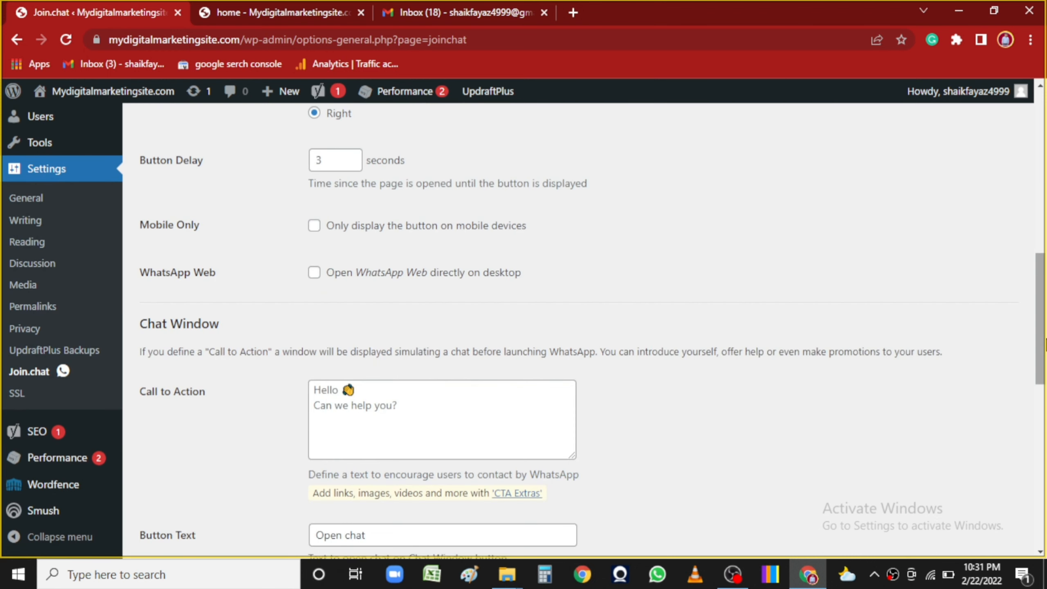
Replace the chat window call to action with 'Connect With Us On WhatsAPP'
{"action": "left_click", "coordinate": [347, 320]}
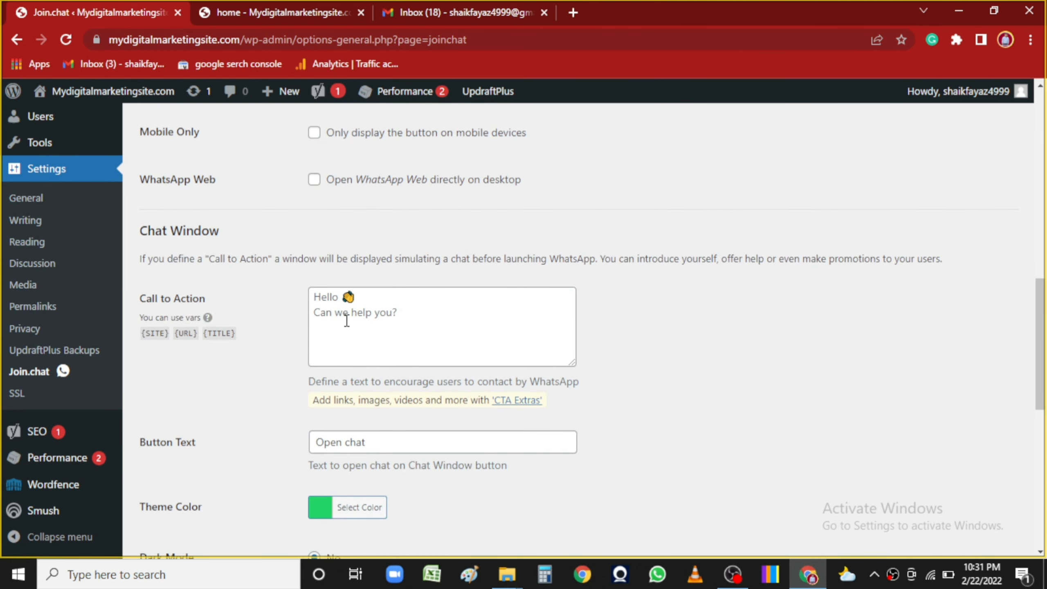
{"action": "key", "text": "ctrl+a"}
{"action": "type", "text": "Con"}
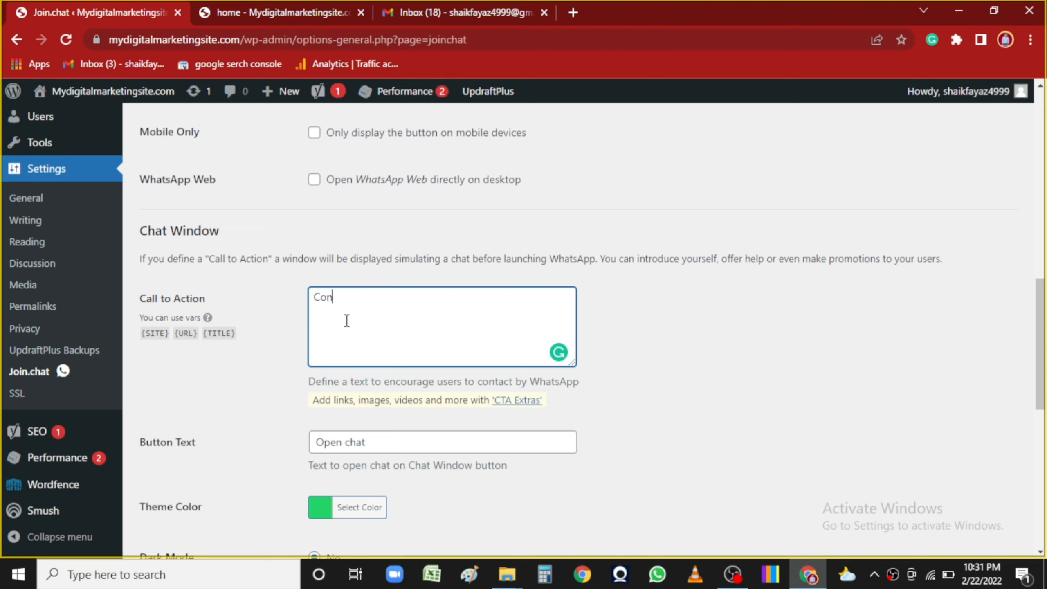
{"action": "type", "text": "nect With Us On Whats"}
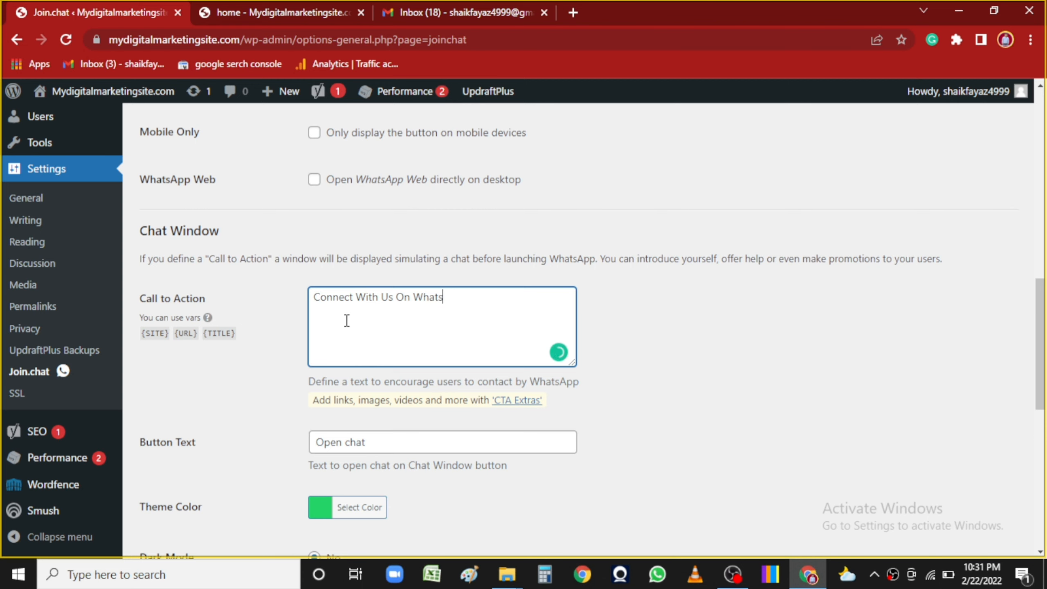
{"action": "type", "text": "APP"}
{"action": "left_click_drag", "start_coordinate": [1042, 297], "coordinate": [1046, 419]}
Choose the WhatsApp Logo header, finish the message with 'ed help', correct 'iam' to 'I am', and save
{"action": "left_click", "coordinate": [314, 236]}
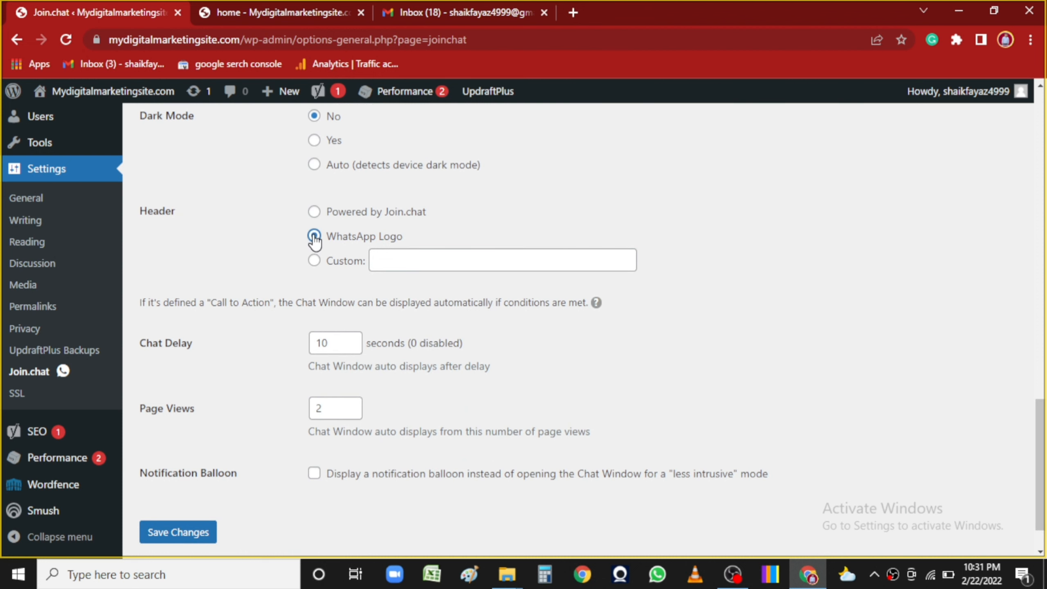
{"action": "scroll", "coordinate": [910, 431], "scroll_direction": "up", "scroll_amount": 5}
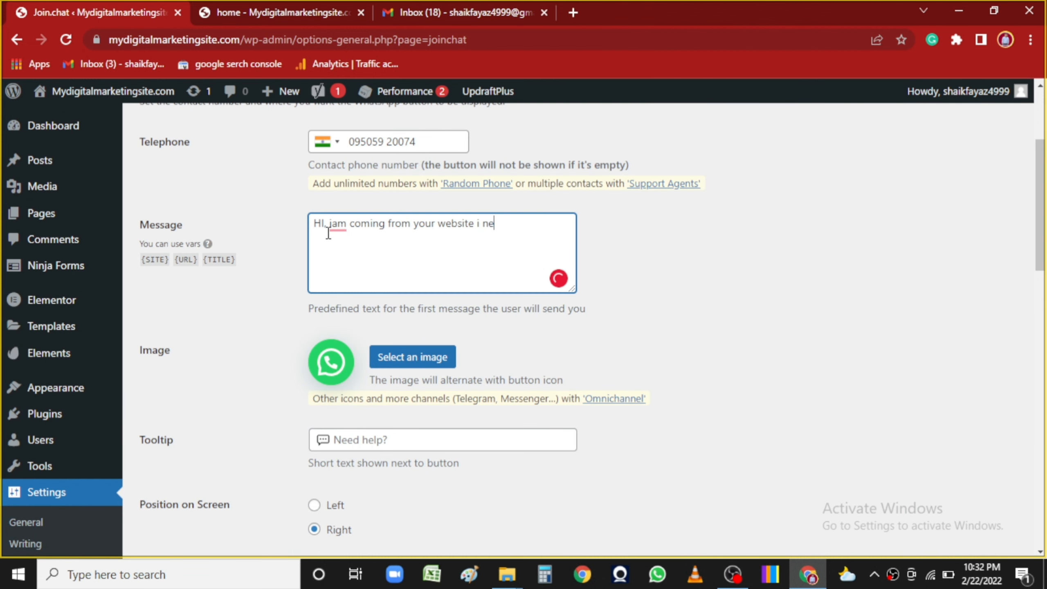
{"action": "type", "text": "ed help"}
{"action": "left_click", "coordinate": [337, 228]}
{"action": "left_click", "coordinate": [335, 252]}
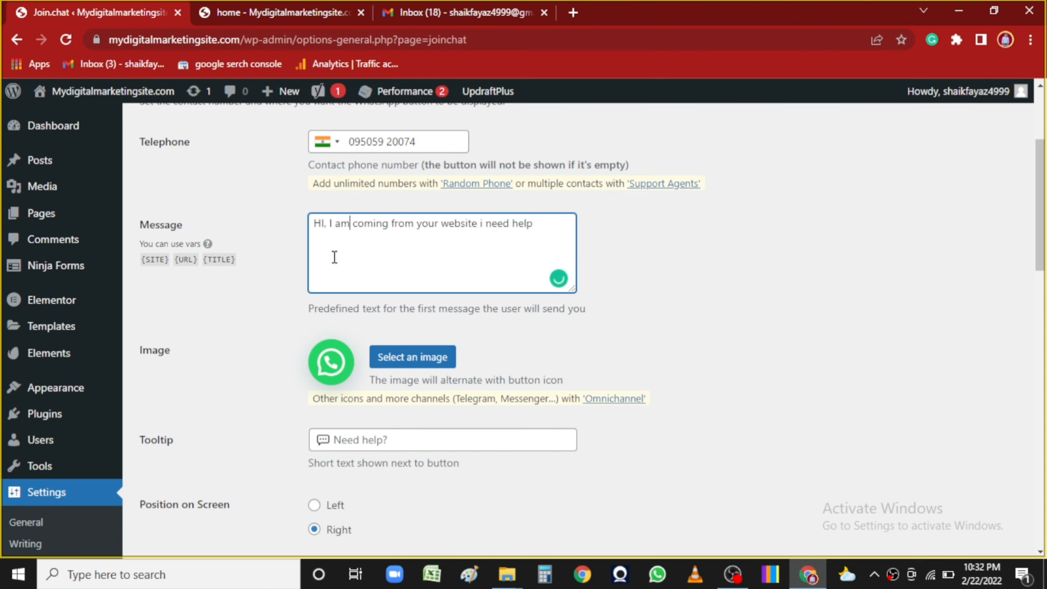
{"action": "scroll", "coordinate": [577, 330], "scroll_direction": "up", "scroll_amount": 5}
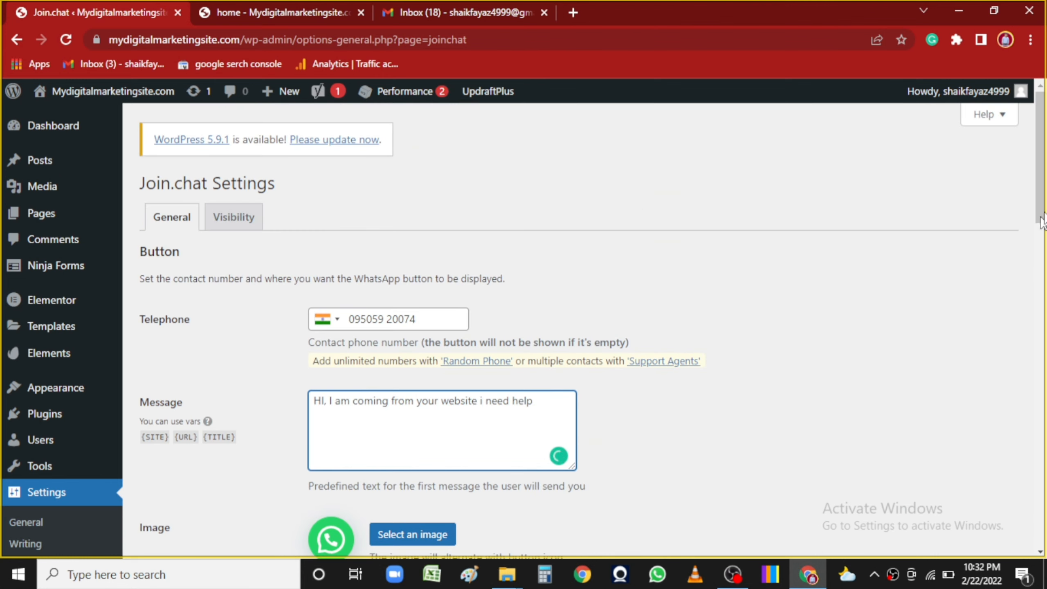
{"action": "scroll", "coordinate": [339, 397], "scroll_direction": "down", "scroll_amount": 15}
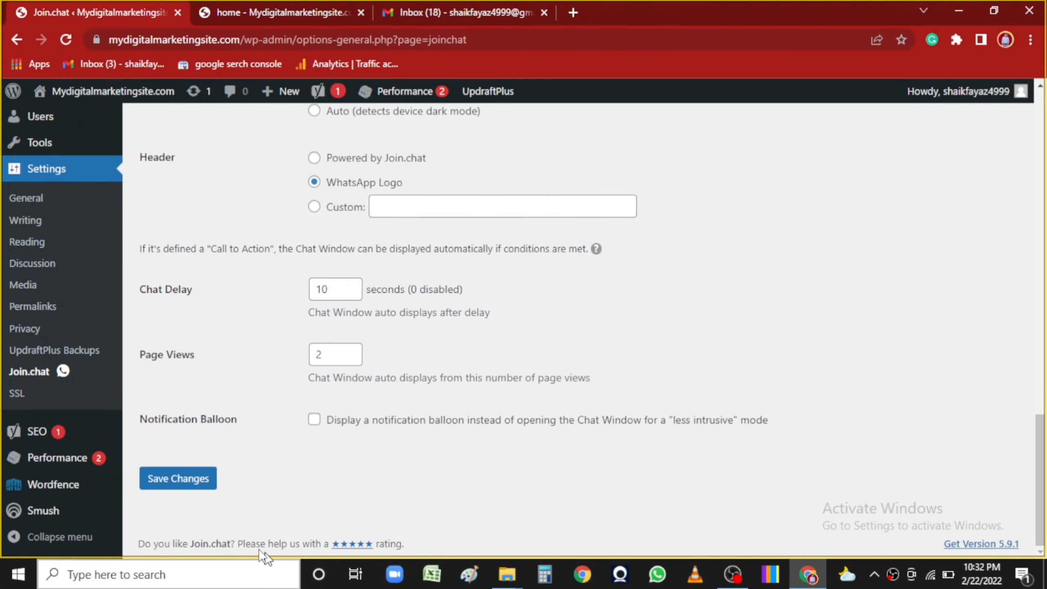
{"action": "left_click", "coordinate": [184, 490]}
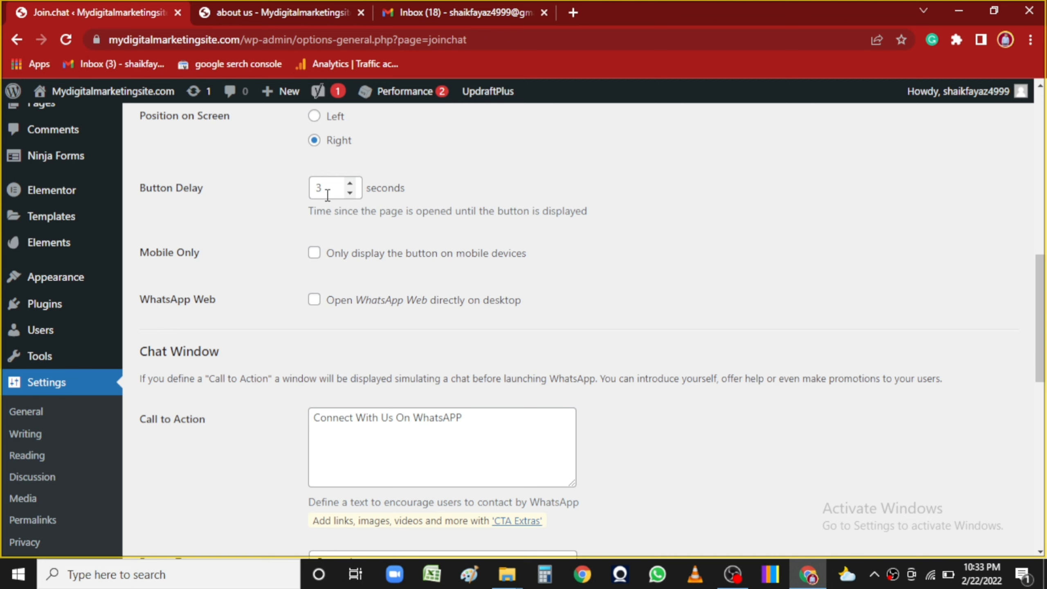
Clear the Button Delay value and change Chat Delay, then view the live About Us page
{"action": "double_click", "coordinate": [327, 193]}
{"action": "key", "text": "BackSpace"}
{"action": "left_click_drag", "start_coordinate": [1045, 331], "coordinate": [1045, 514]}
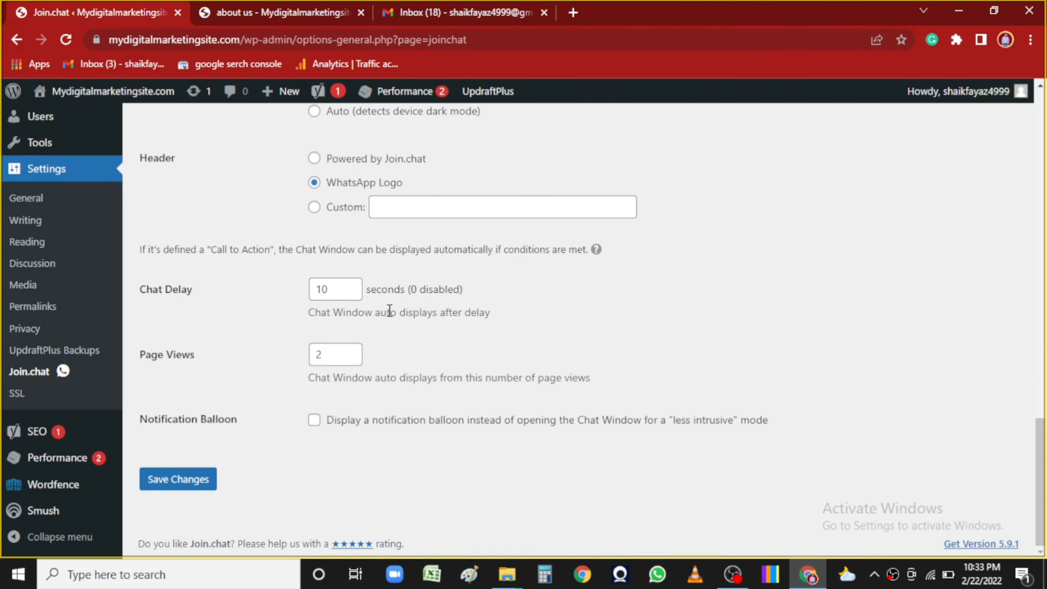
{"action": "left_click", "coordinate": [336, 288]}
{"action": "type", "text": "0"}
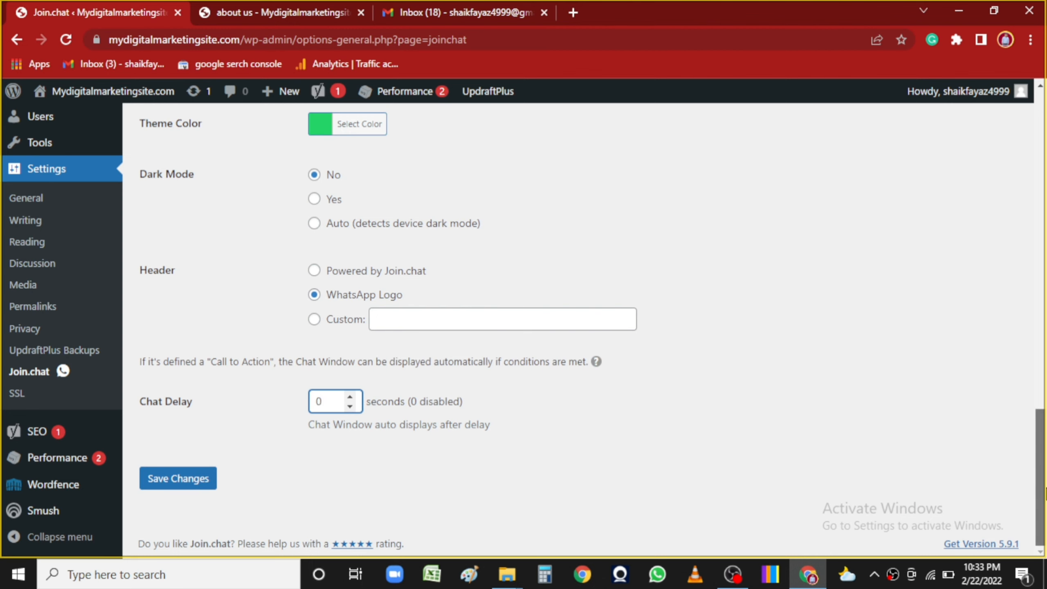
{"action": "scroll", "coordinate": [489, 478], "scroll_direction": "up", "scroll_amount": 2}
{"action": "scroll", "coordinate": [489, 478], "scroll_direction": "down", "scroll_amount": 3}
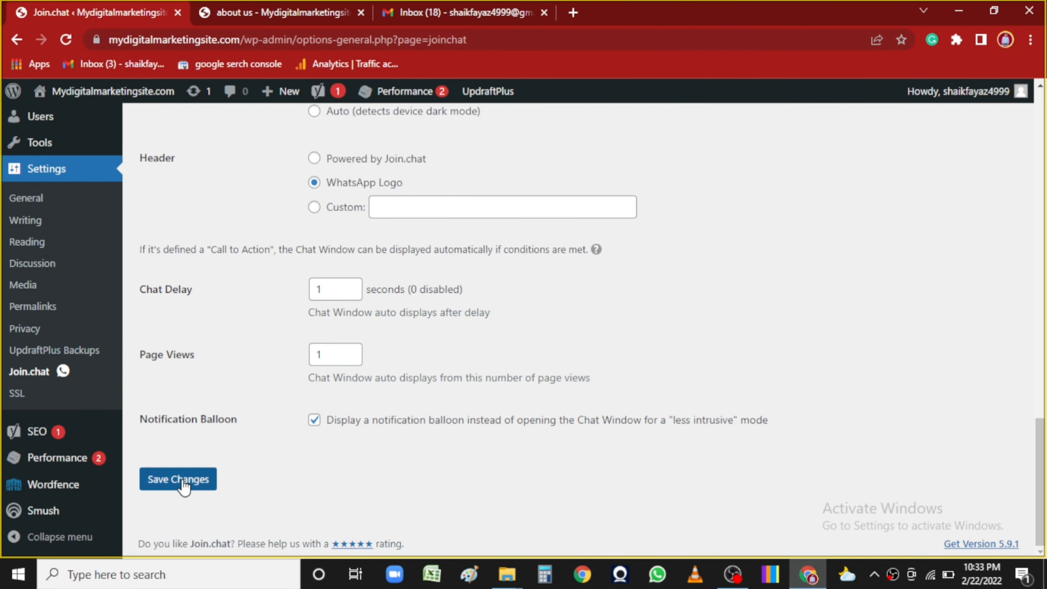
{"action": "left_click", "coordinate": [232, 20]}
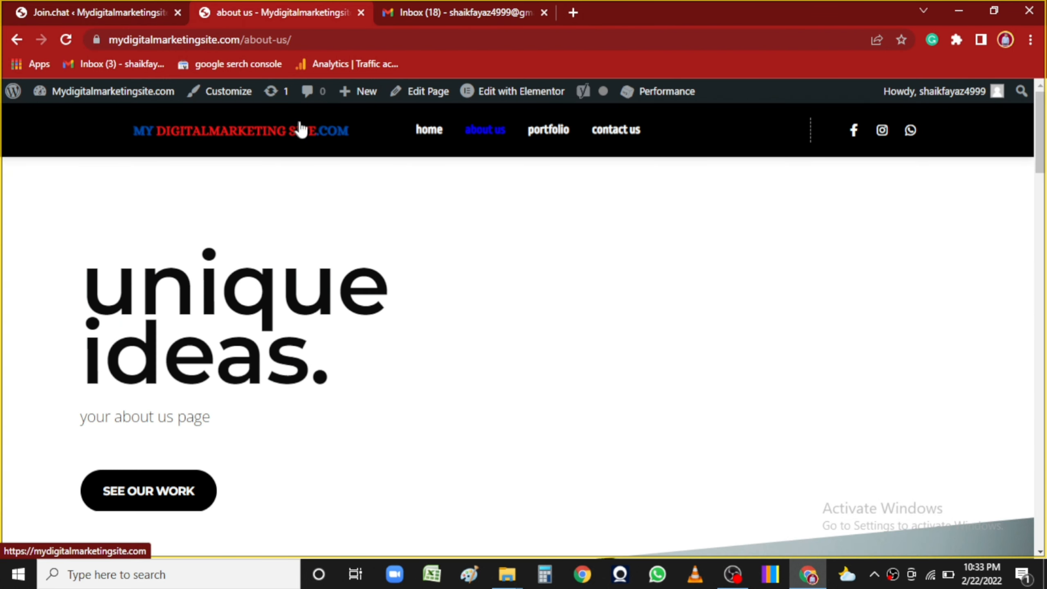
Remove the about-us path from the address to load the site's home page
{"action": "left_click_drag", "start_coordinate": [289, 38], "coordinate": [241, 34]}
{"action": "key", "text": "BackSpace"}
{"action": "key", "text": "Return"}
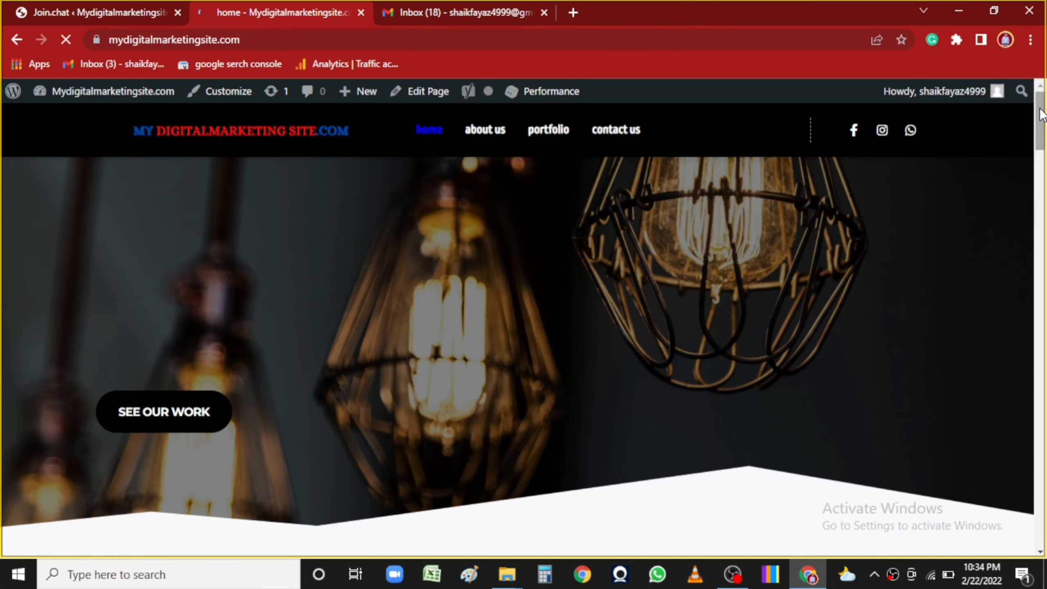
{"action": "scroll", "coordinate": [1039, 116], "scroll_direction": "down", "scroll_amount": 1}
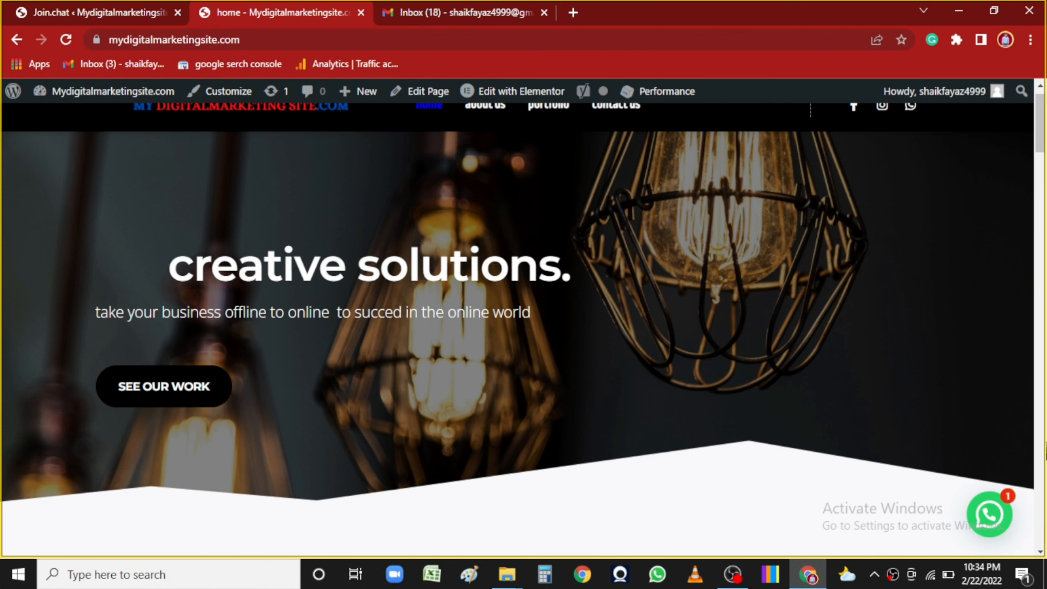
Launch the floating WhatsApp chat, dismiss the app prompt, and close the WhatsApp page
{"action": "left_click", "coordinate": [986, 520]}
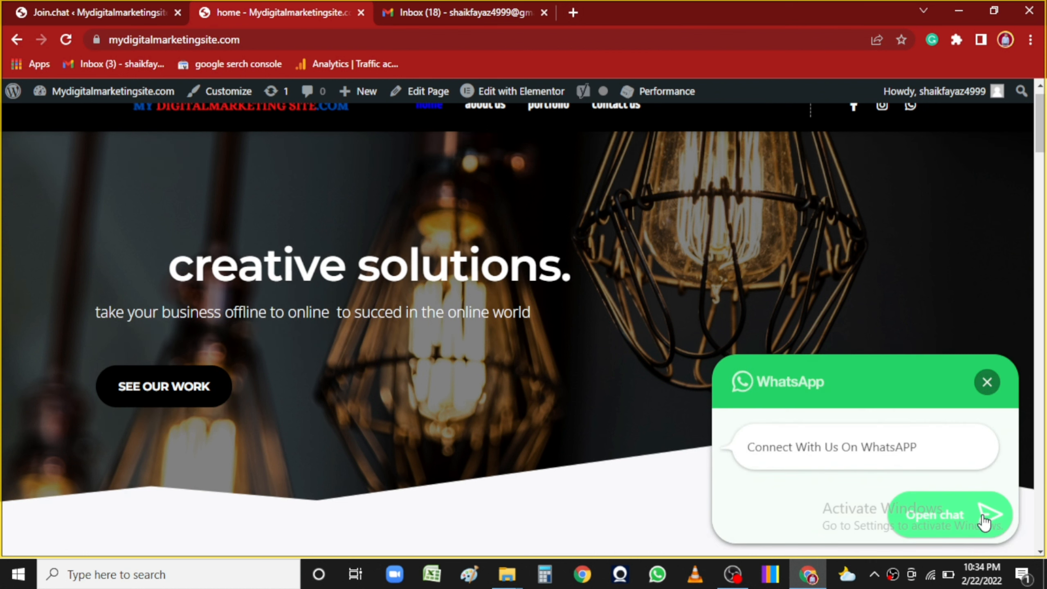
{"action": "left_click", "coordinate": [969, 517]}
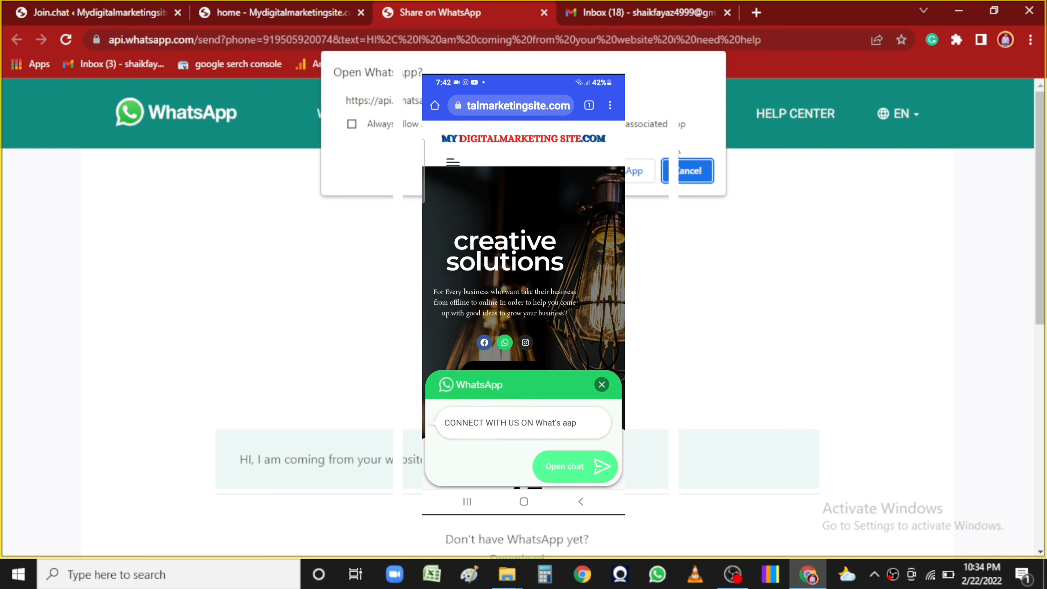
{"action": "left_click", "coordinate": [681, 172]}
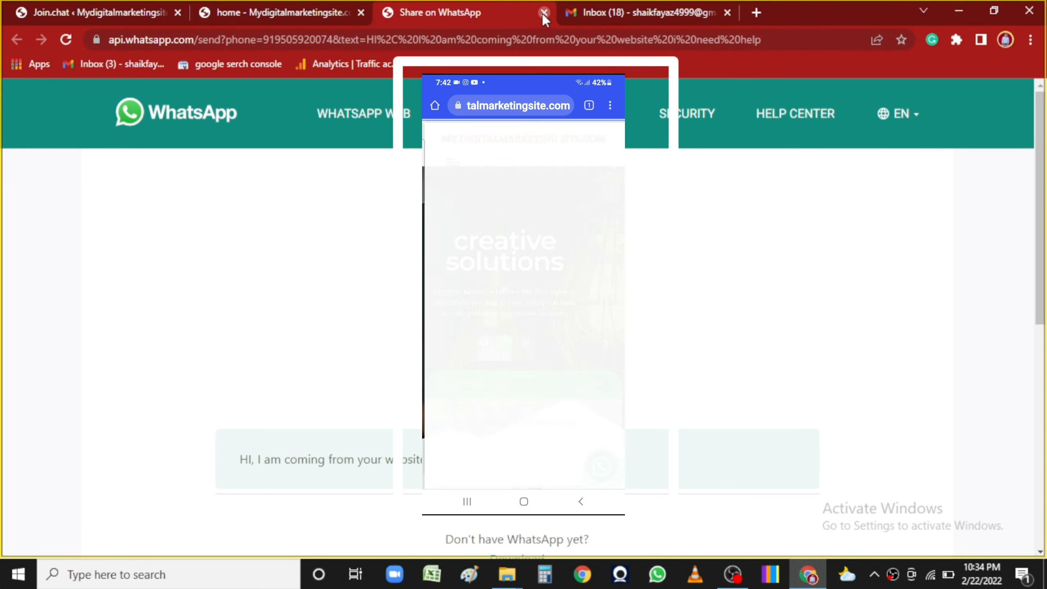
{"action": "left_click", "coordinate": [543, 13]}
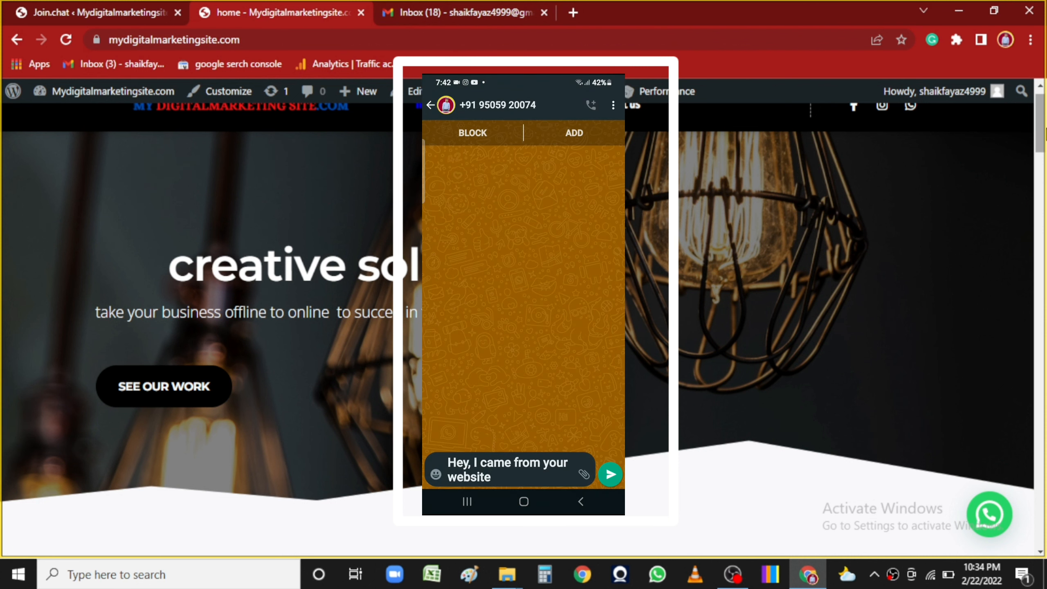
{"action": "scroll", "coordinate": [523, 330], "scroll_direction": "down", "scroll_amount": 10}
{"action": "scroll", "coordinate": [523, 330], "scroll_direction": "down", "scroll_amount": 10}
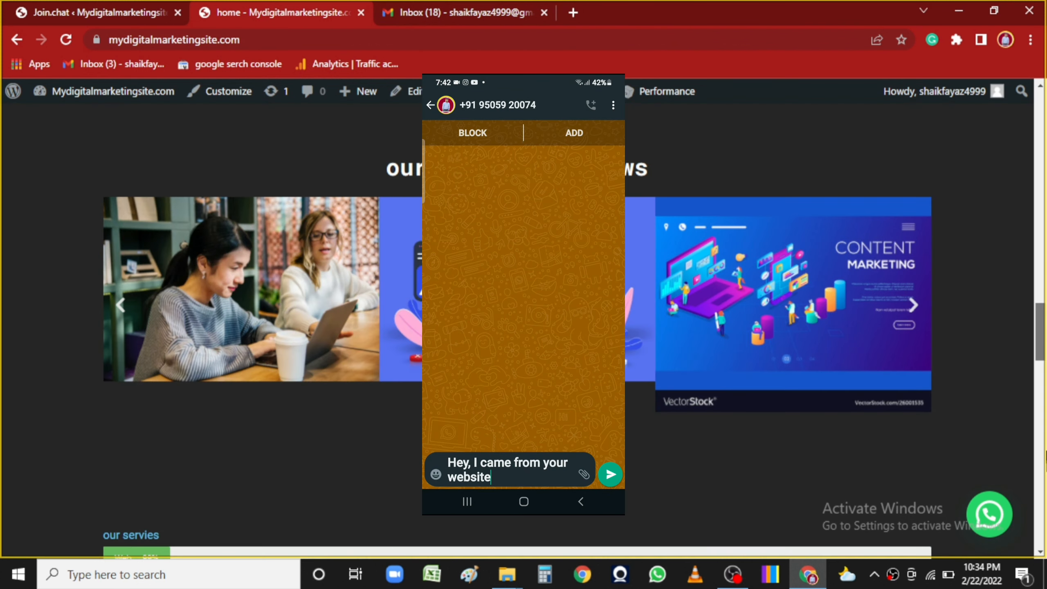
{"action": "scroll", "coordinate": [524, 330], "scroll_direction": "up", "scroll_amount": 20}
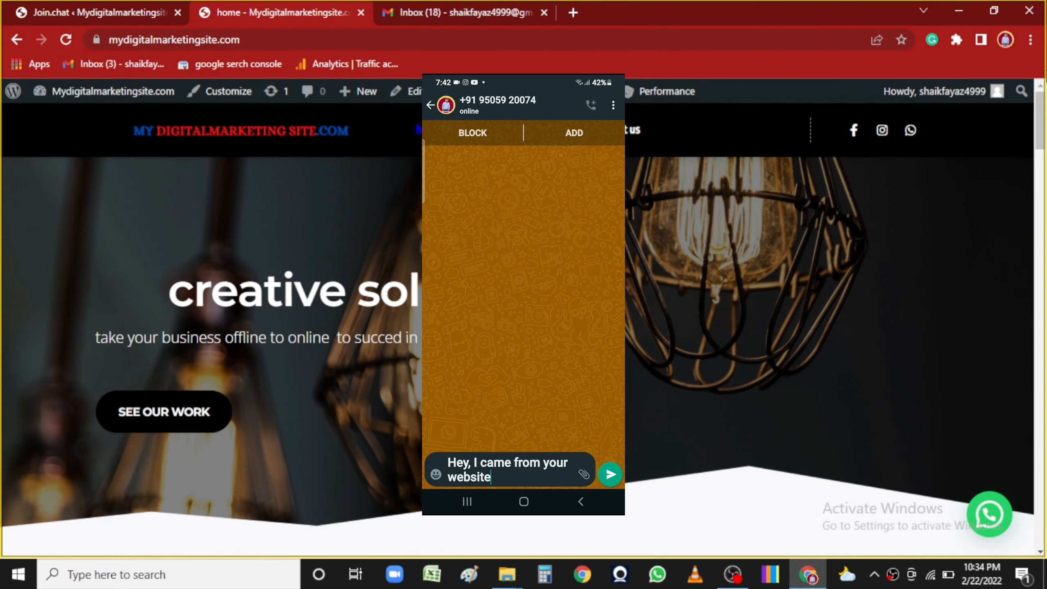
Go from the Join.chat settings through the dashboard to the UpdraftPlus Settings tab
{"action": "left_click", "coordinate": [53, 6]}
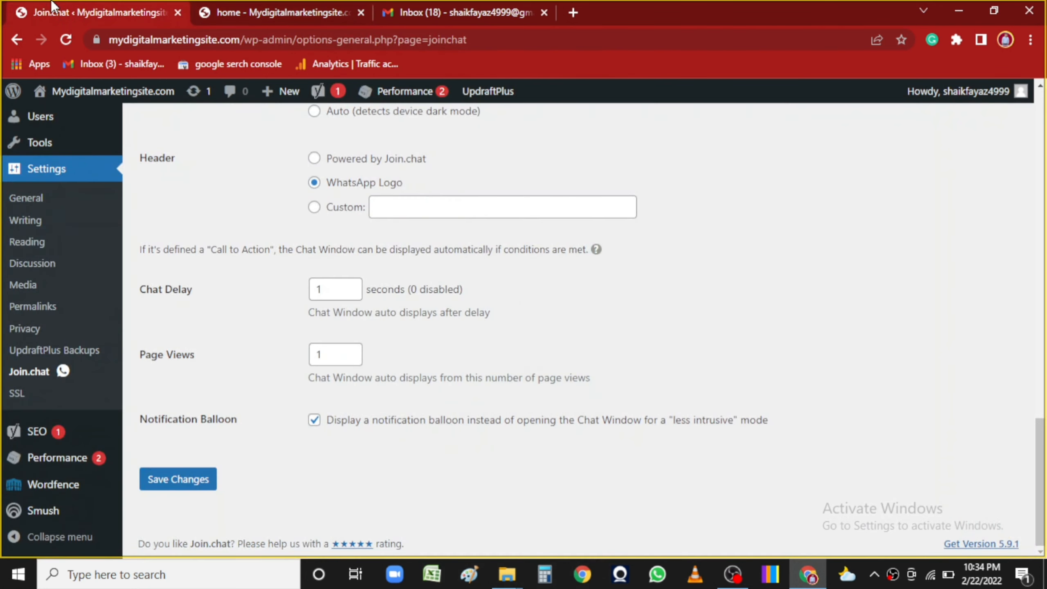
{"action": "left_click", "coordinate": [149, 138]}
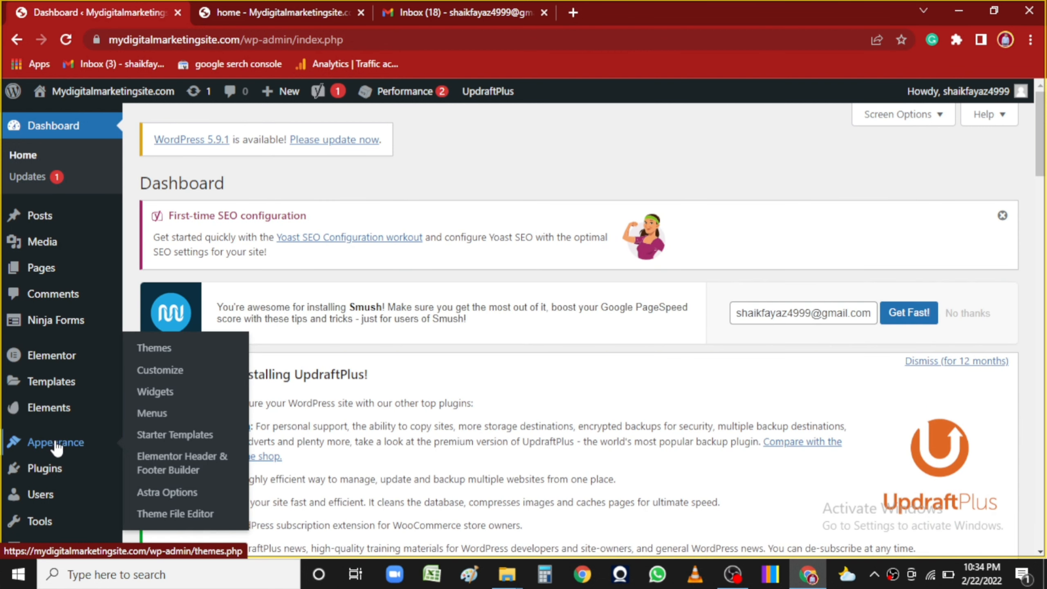
{"action": "mouse_move", "coordinate": [36, 551]}
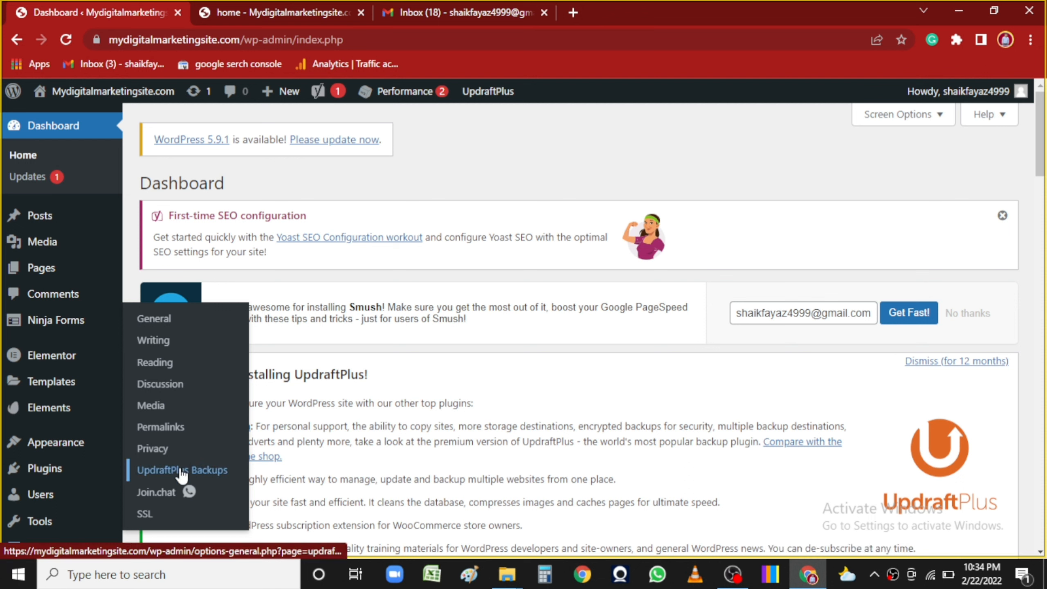
{"action": "left_click", "coordinate": [181, 472]}
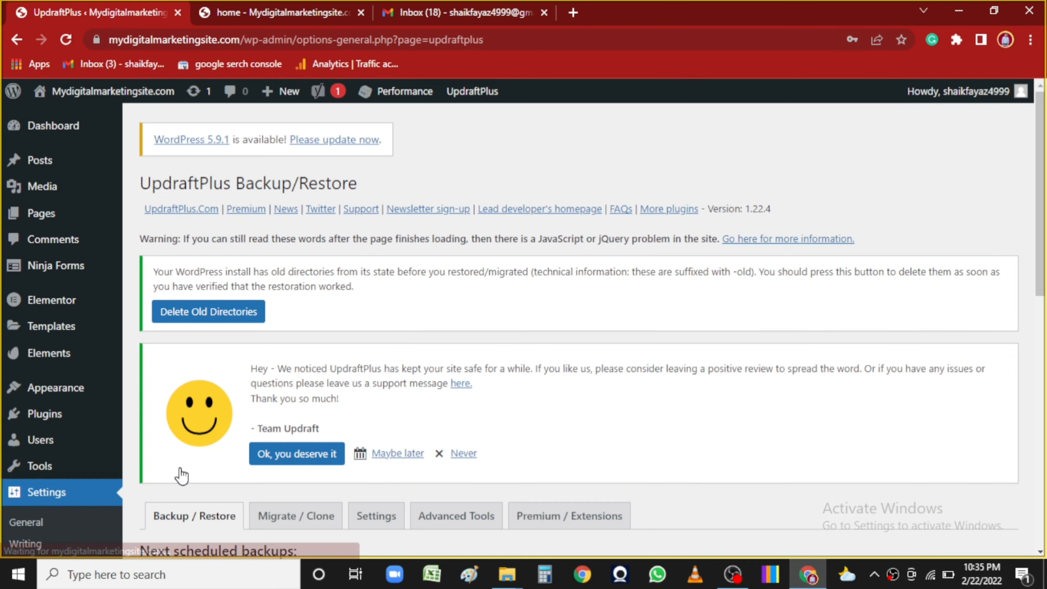
{"action": "scroll", "coordinate": [1045, 258], "scroll_direction": "down", "scroll_amount": 2}
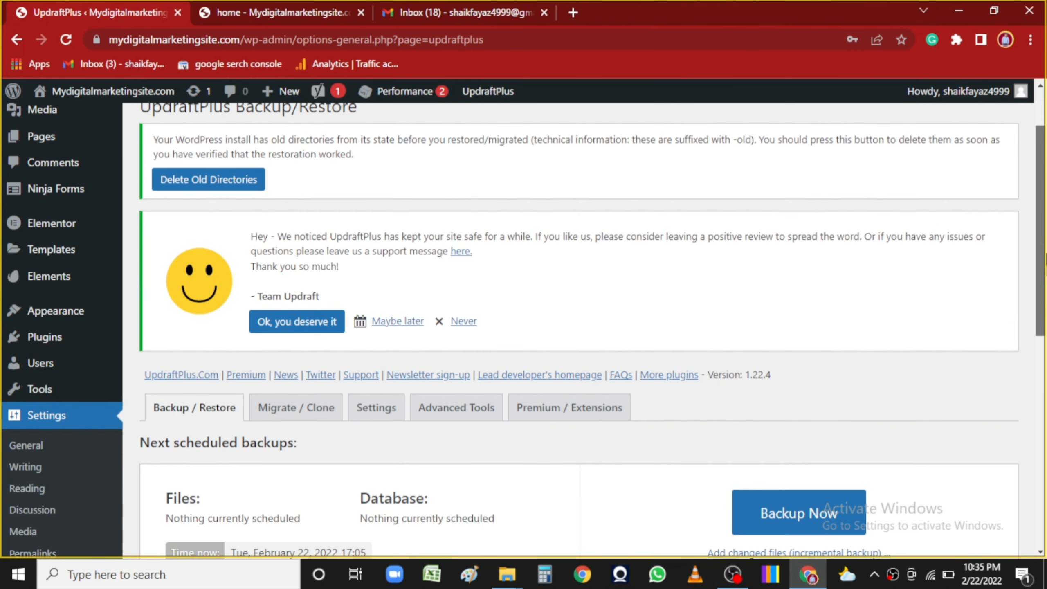
{"action": "scroll", "coordinate": [1045, 258], "scroll_direction": "down", "scroll_amount": 4}
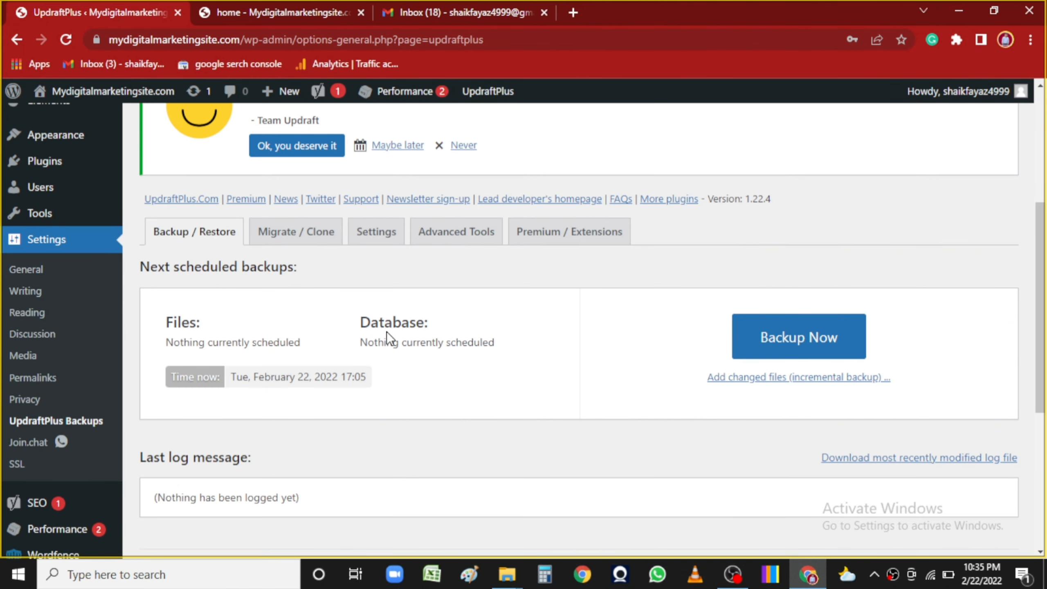
{"action": "left_click", "coordinate": [388, 232]}
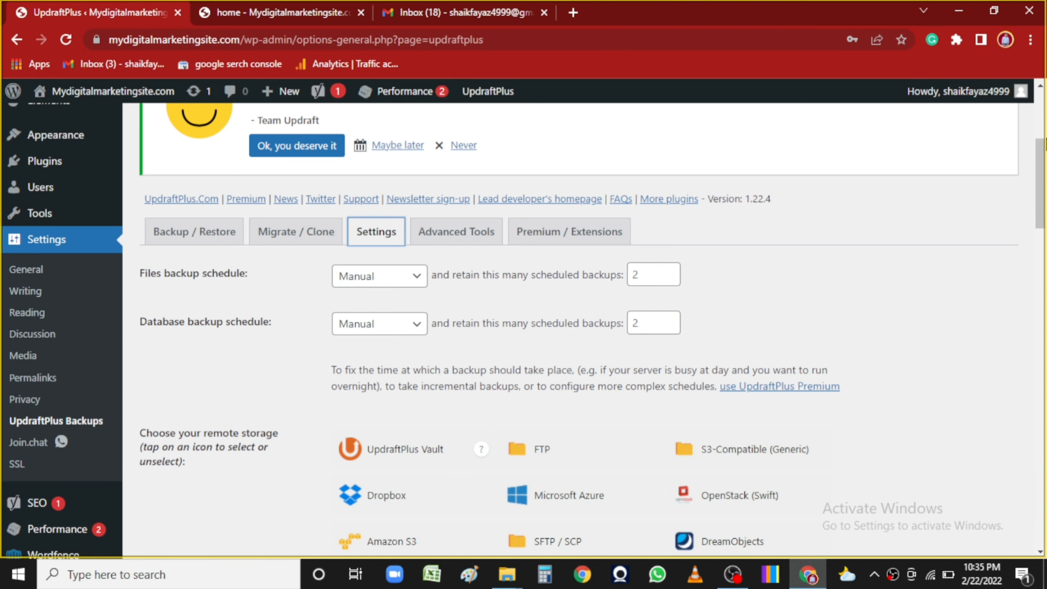
Re-select Google Drive as the remote storage and save the UpdraftPlus settings
{"action": "scroll", "coordinate": [549, 333], "scroll_direction": "down", "scroll_amount": 5}
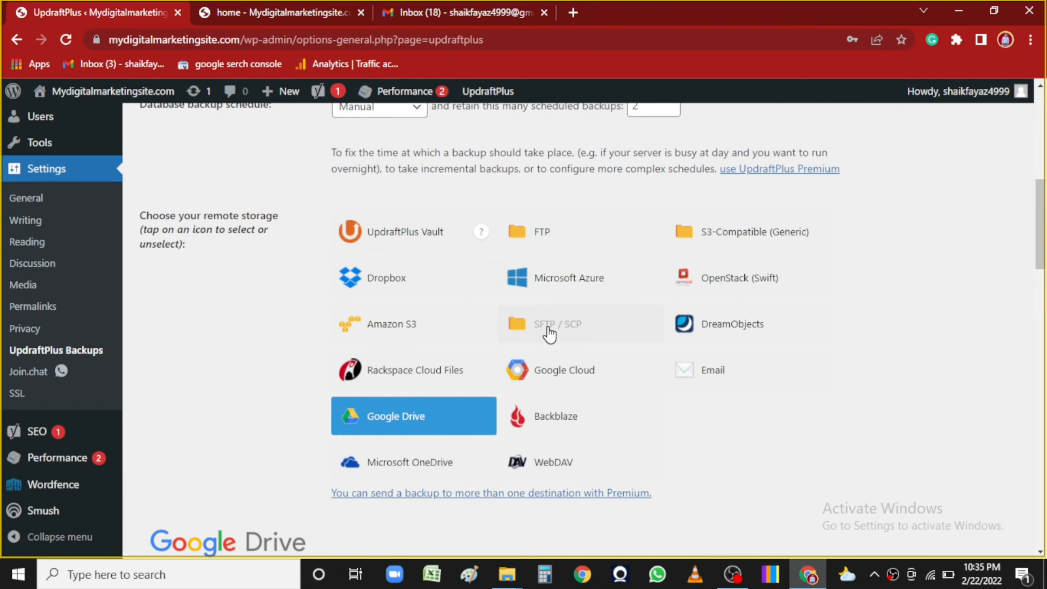
{"action": "left_click", "coordinate": [464, 416]}
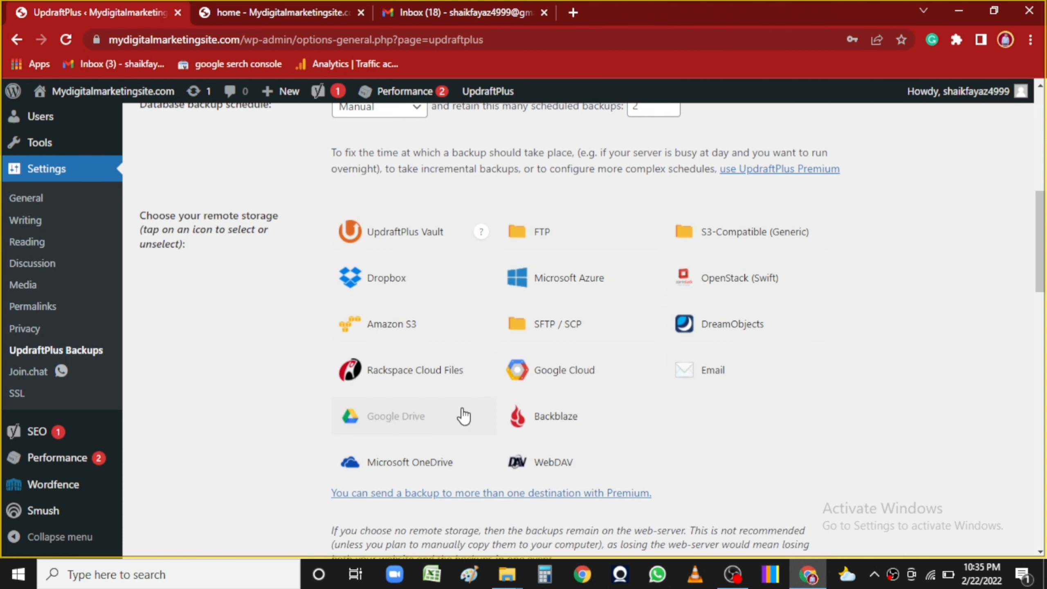
{"action": "left_click", "coordinate": [464, 416]}
{"action": "scroll", "coordinate": [577, 330], "scroll_direction": "down", "scroll_amount": 13}
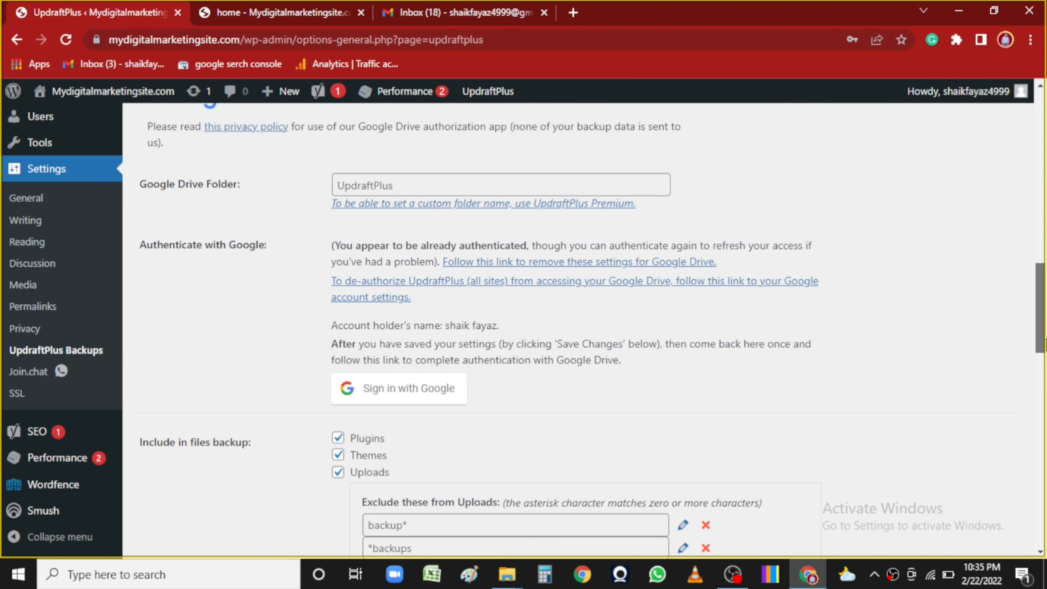
{"action": "scroll", "coordinate": [577, 330], "scroll_direction": "down", "scroll_amount": 10}
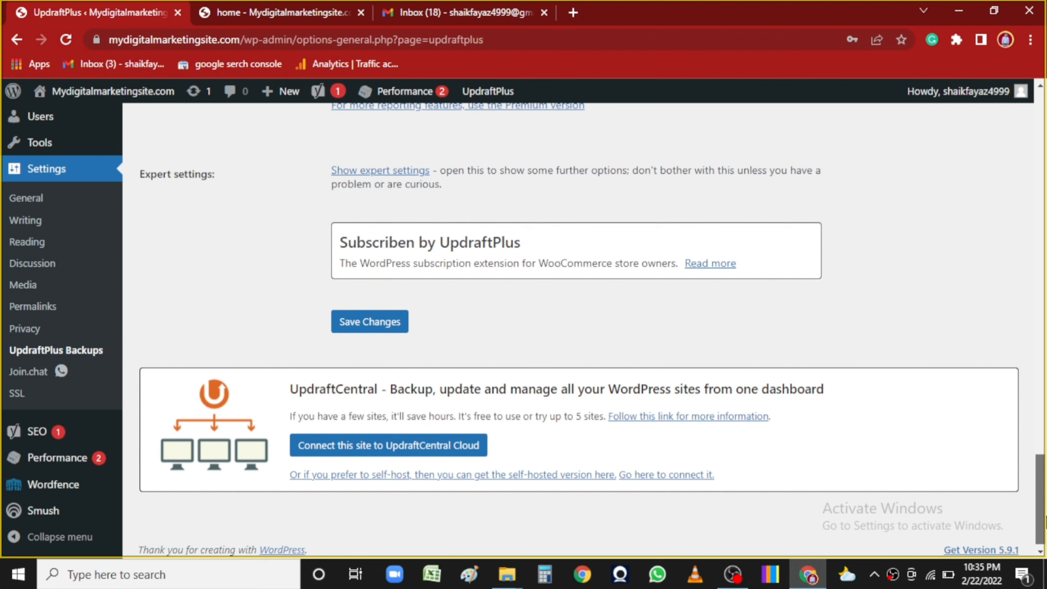
{"action": "left_click", "coordinate": [360, 320]}
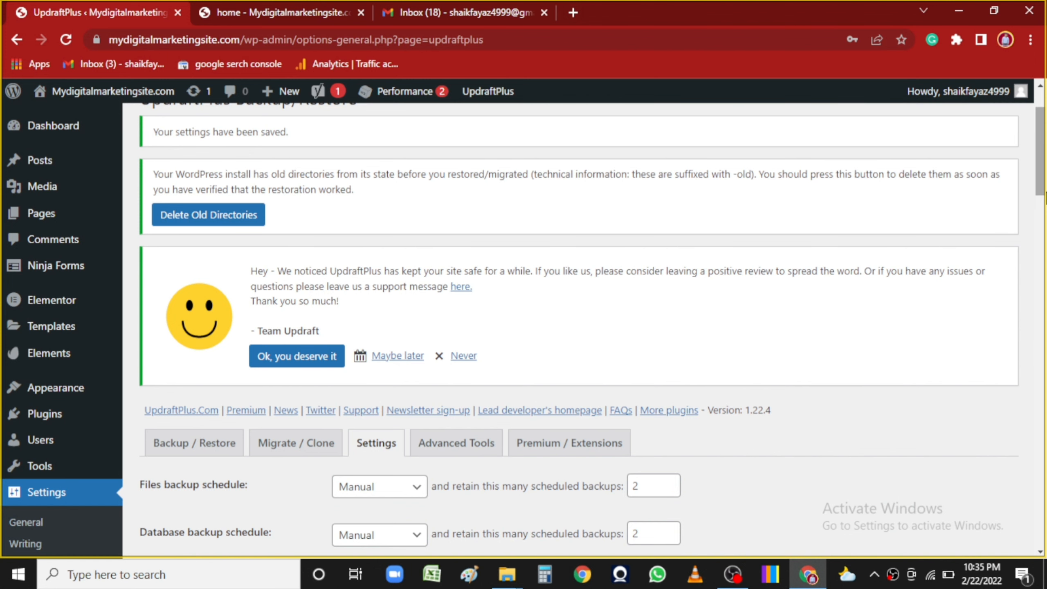
{"action": "left_click_drag", "start_coordinate": [1044, 192], "coordinate": [1045, 153]}
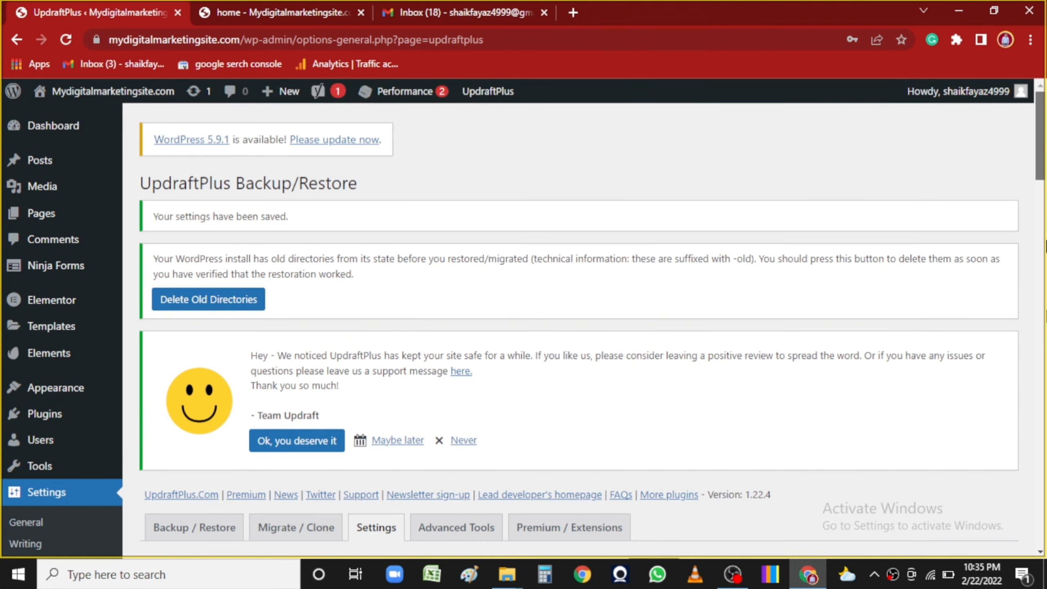
{"action": "scroll", "coordinate": [1022, 211], "scroll_direction": "down", "scroll_amount": 4}
{"action": "scroll", "coordinate": [1023, 165], "scroll_direction": "up", "scroll_amount": 5}
{"action": "left_click_drag", "start_coordinate": [1023, 123], "coordinate": [1035, 165]}
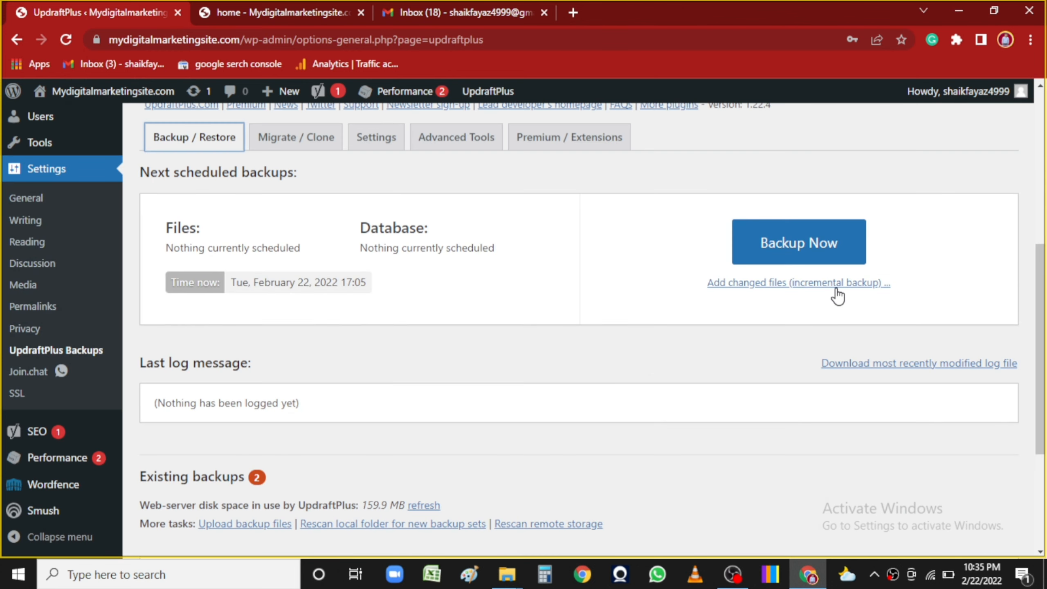
Run a manual UpdraftPlus backup of the database and files, then close the finished message
{"action": "left_click", "coordinate": [815, 240]}
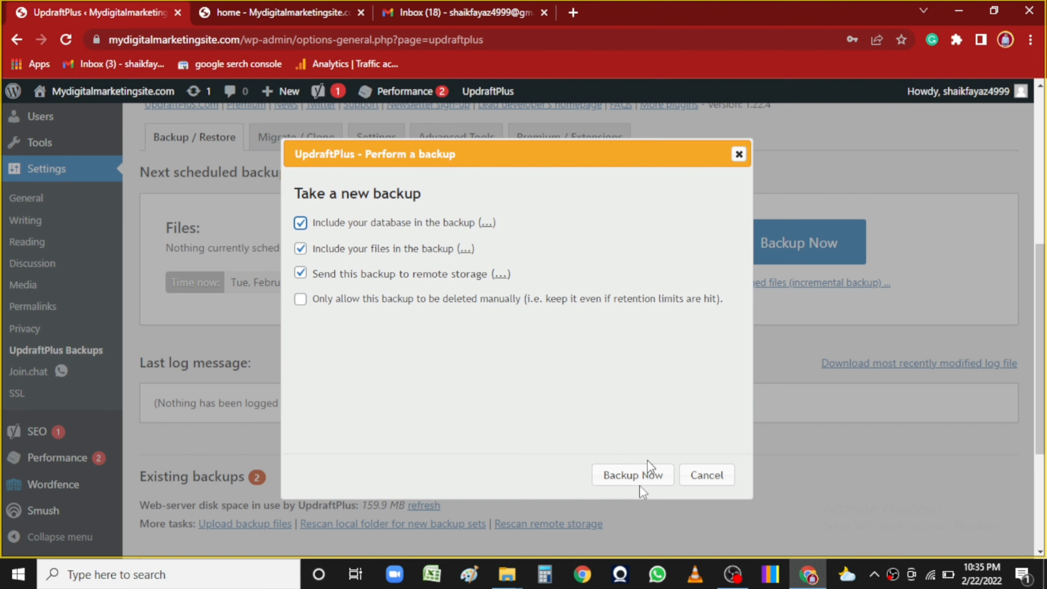
{"action": "left_click", "coordinate": [626, 475]}
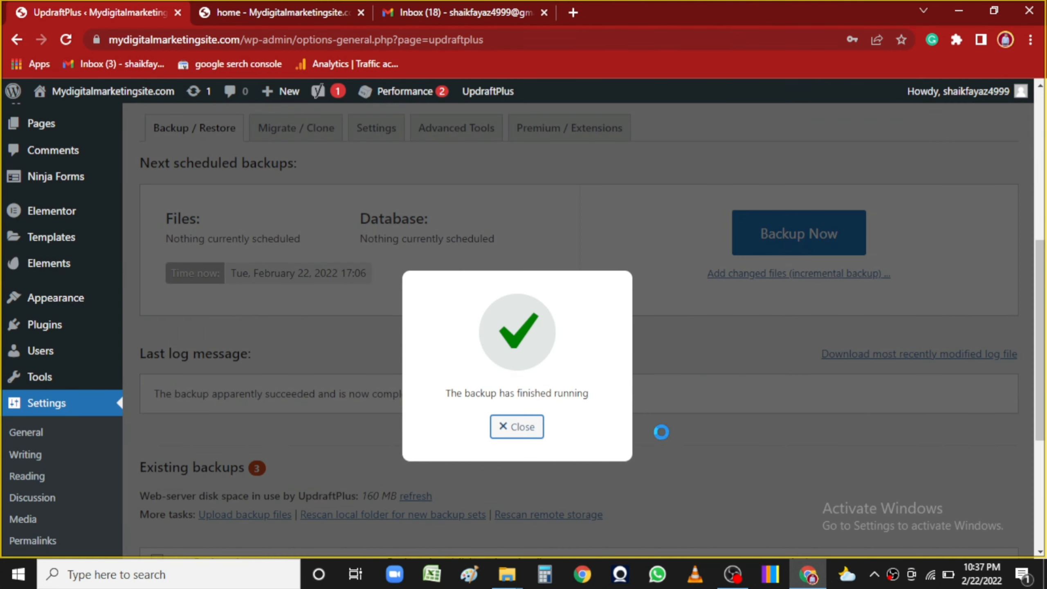
{"action": "left_click", "coordinate": [534, 435]}
{"action": "left_click_drag", "start_coordinate": [1043, 315], "coordinate": [1043, 78]}
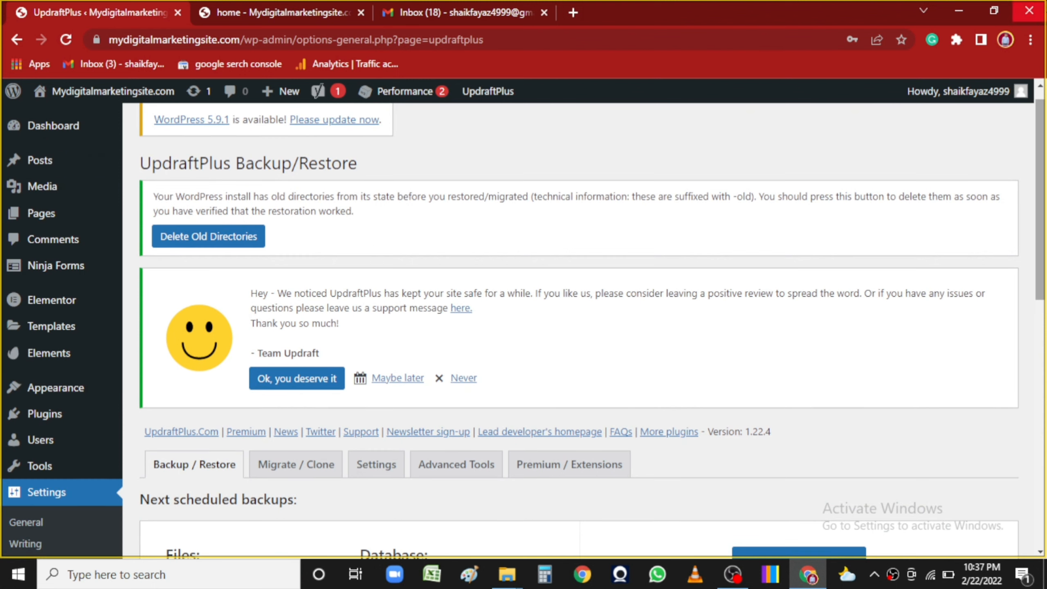
Search 'wp reset' in Add New, install and activate WP Reset, then close the Gmail tab
{"action": "mouse_move", "coordinate": [49, 422]}
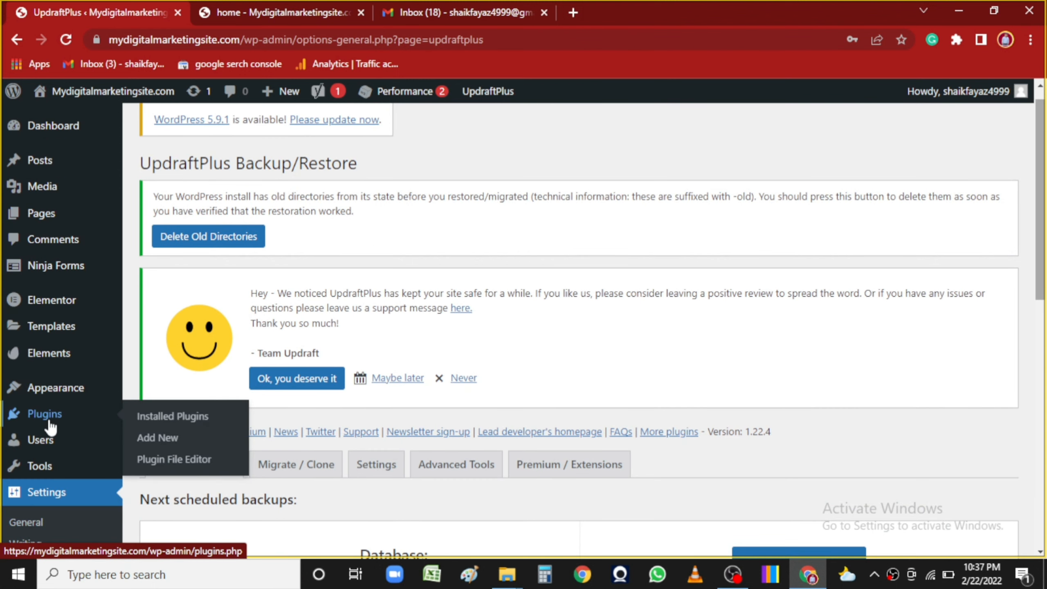
{"action": "left_click", "coordinate": [150, 446]}
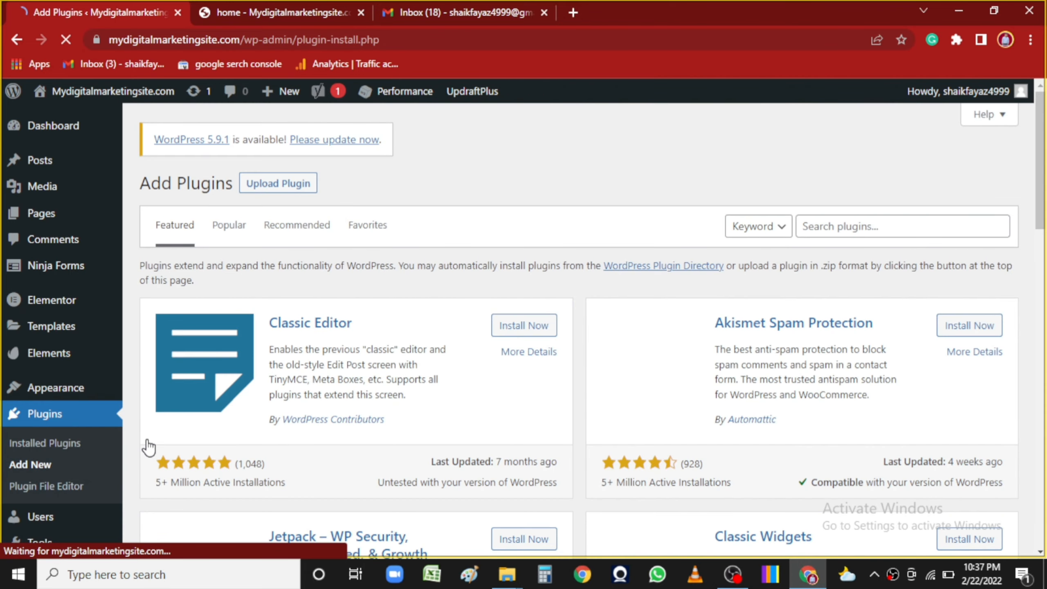
{"action": "left_click", "coordinate": [861, 216]}
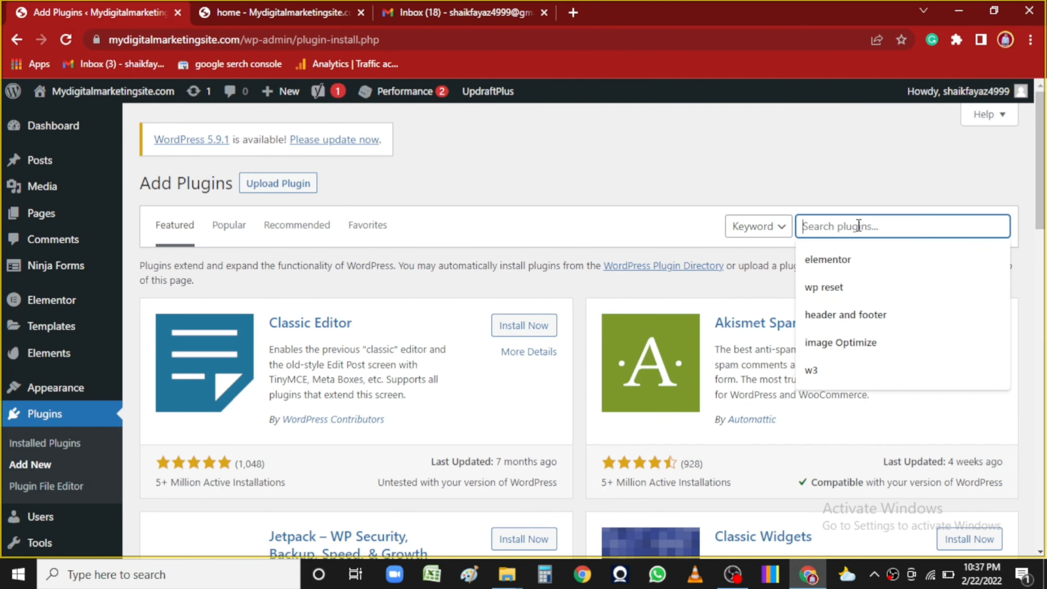
{"action": "left_click", "coordinate": [842, 288]}
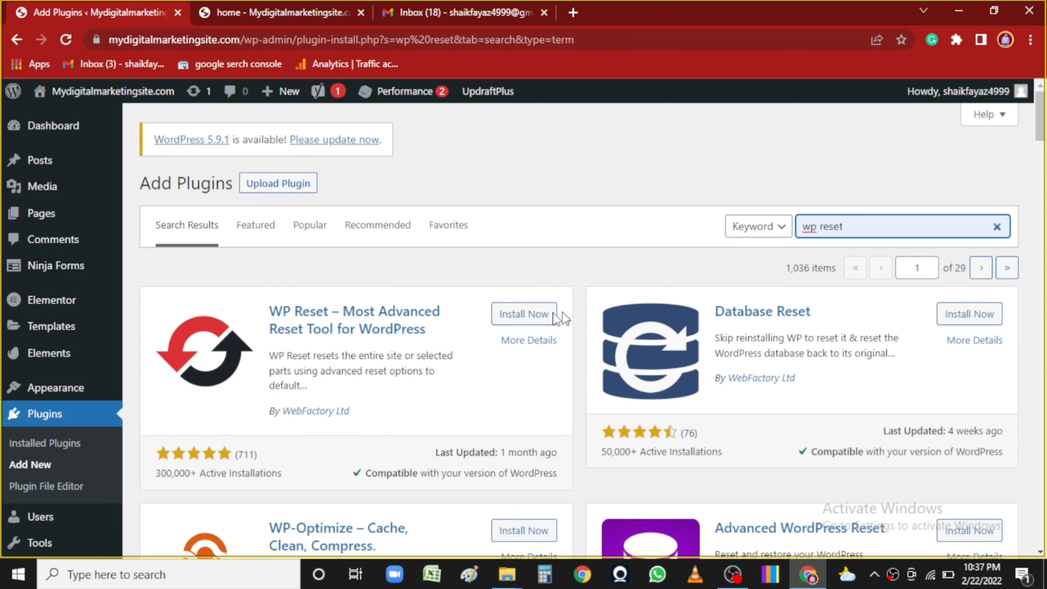
{"action": "left_click", "coordinate": [544, 317]}
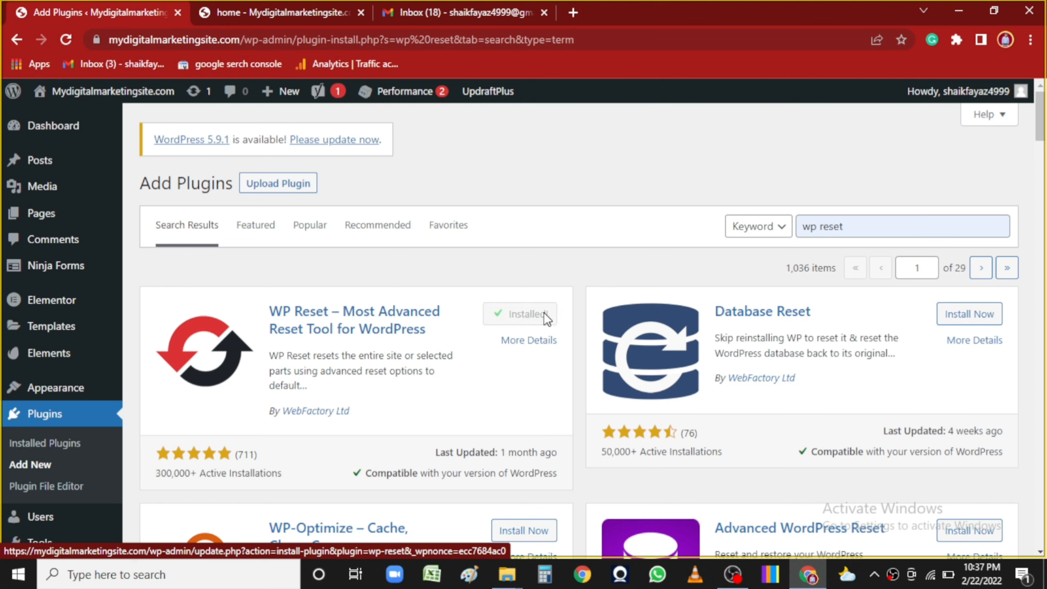
{"action": "left_click", "coordinate": [532, 314]}
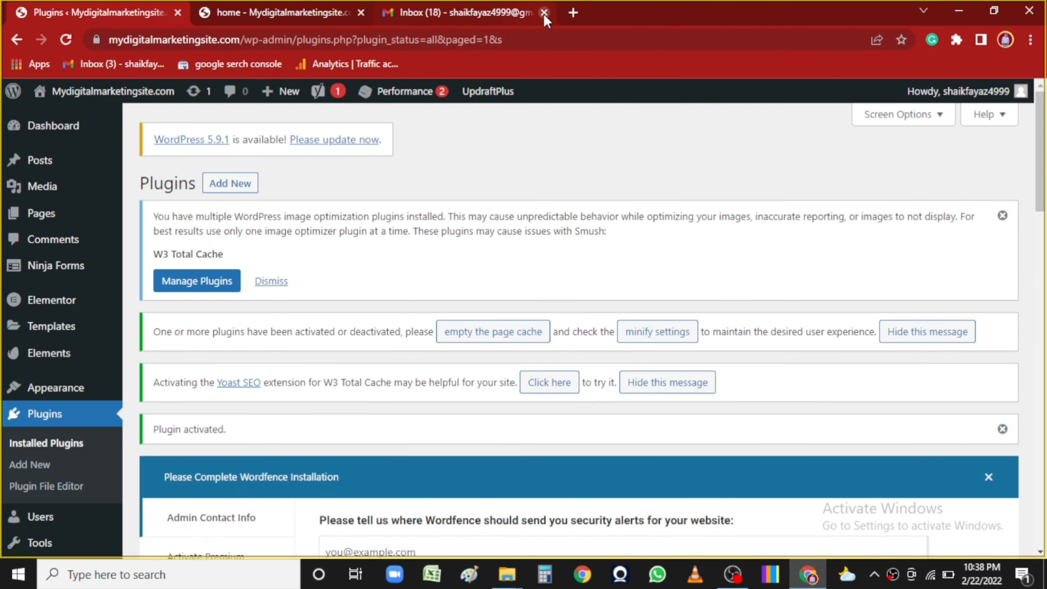
{"action": "left_click", "coordinate": [544, 13]}
{"action": "scroll", "coordinate": [172, 508], "scroll_direction": "down", "scroll_amount": 7}
Reset WordPress from Tools > WP Reset, confirming with the word 'reset'
{"action": "mouse_move", "coordinate": [40, 371]}
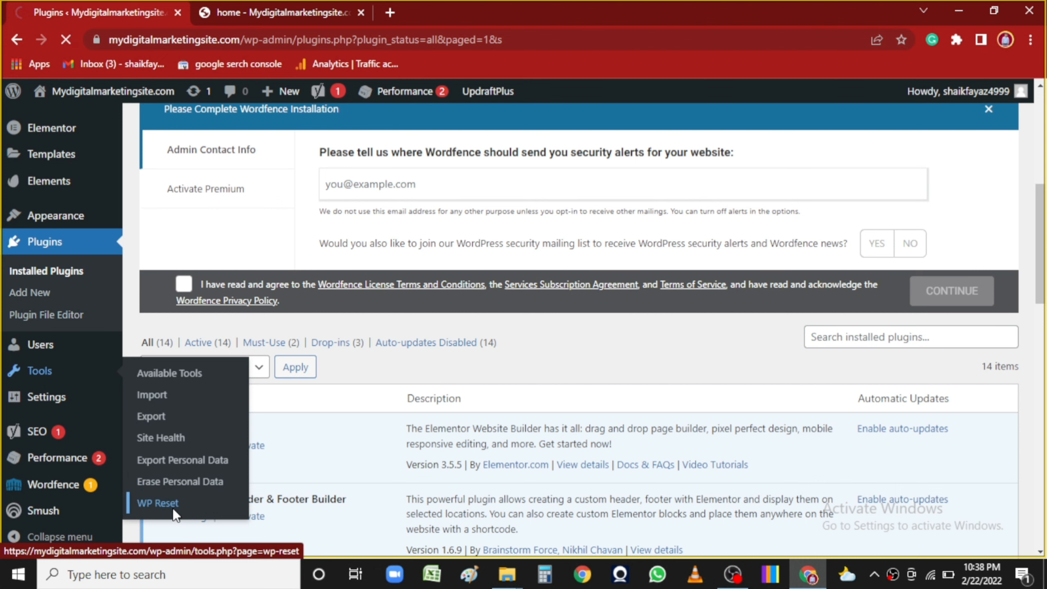
{"action": "left_click", "coordinate": [172, 508]}
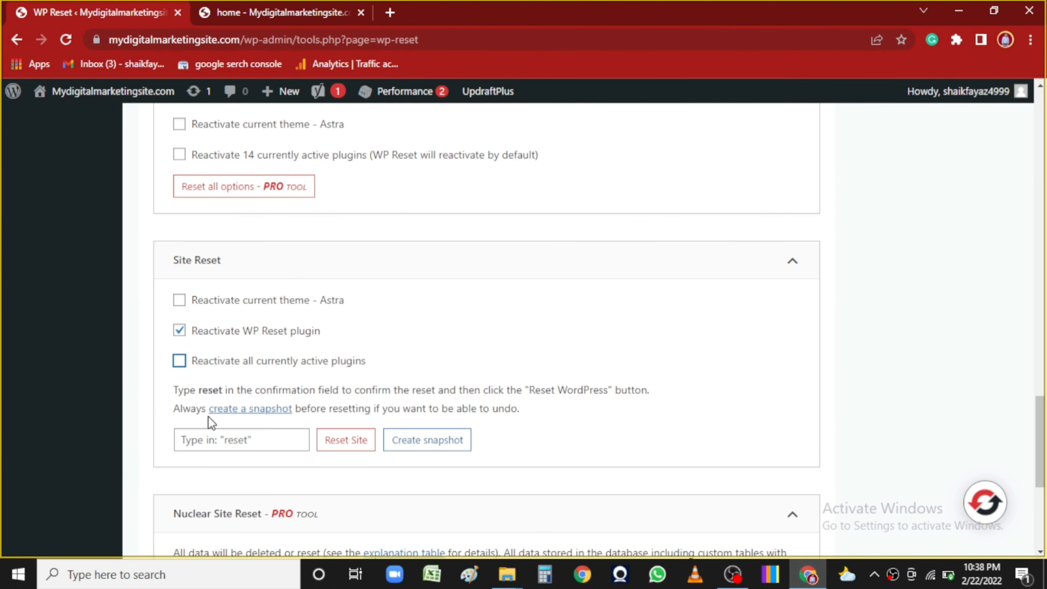
{"action": "left_click", "coordinate": [212, 440]}
{"action": "type", "text": "res"}
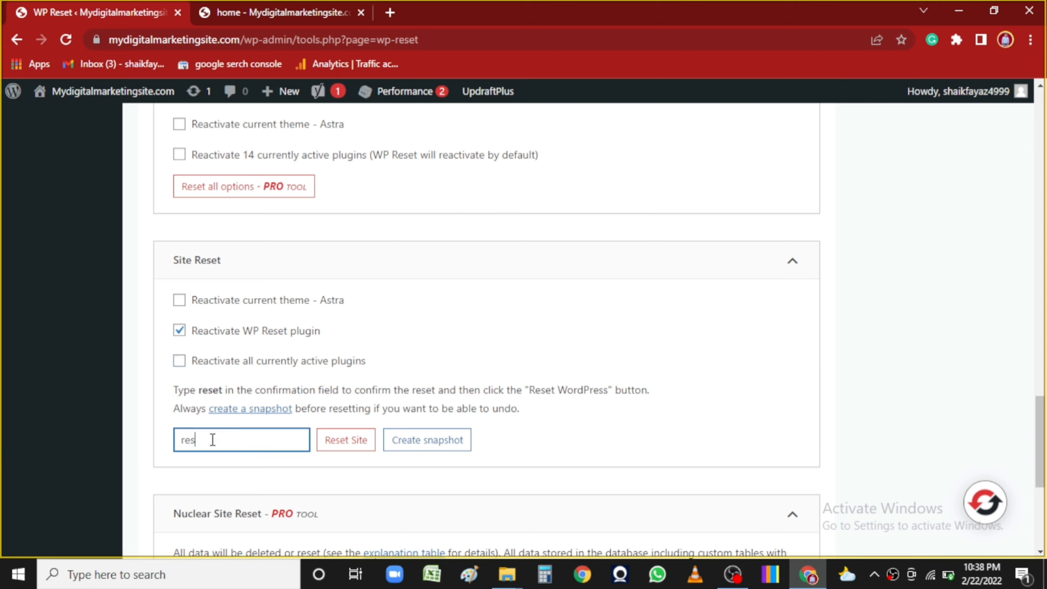
{"action": "type", "text": "et"}
{"action": "left_click", "coordinate": [353, 450]}
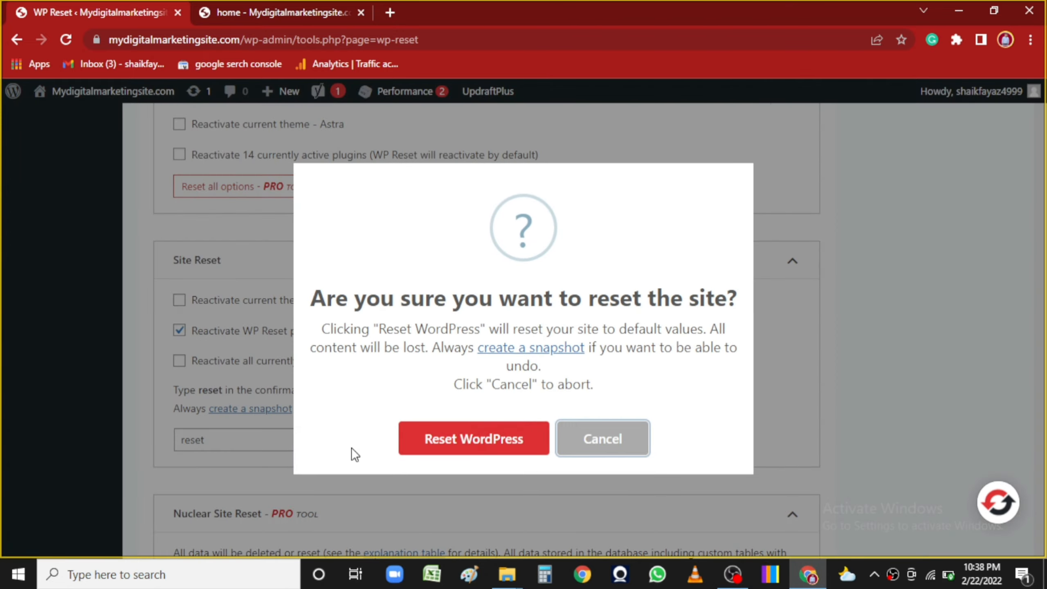
{"action": "left_click", "coordinate": [430, 448]}
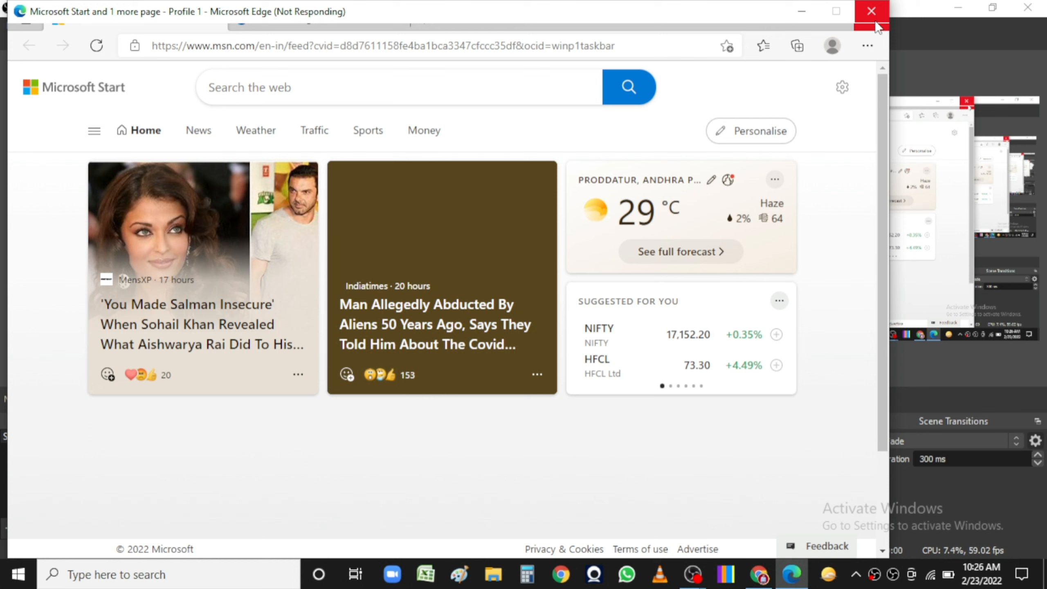
Close the stuck Edge window and save UpdraftPlus settings with Google Drive selected in Chrome
{"action": "left_click", "coordinate": [876, 23]}
{"action": "left_click", "coordinate": [793, 579]}
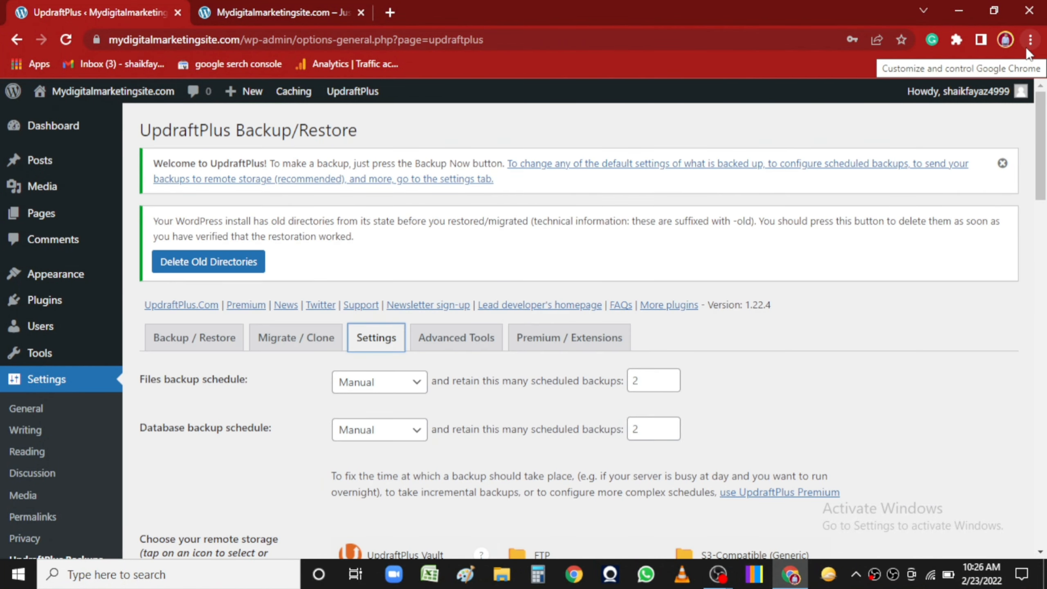
{"action": "left_click_drag", "start_coordinate": [1044, 95], "coordinate": [1046, 164]}
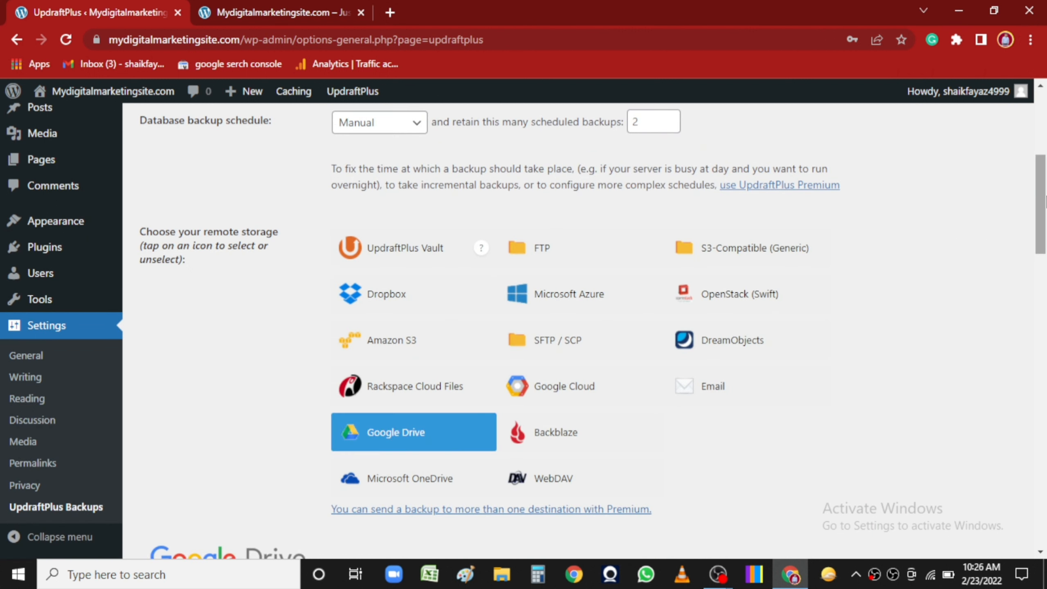
{"action": "left_click_drag", "start_coordinate": [1046, 200], "coordinate": [1046, 481]}
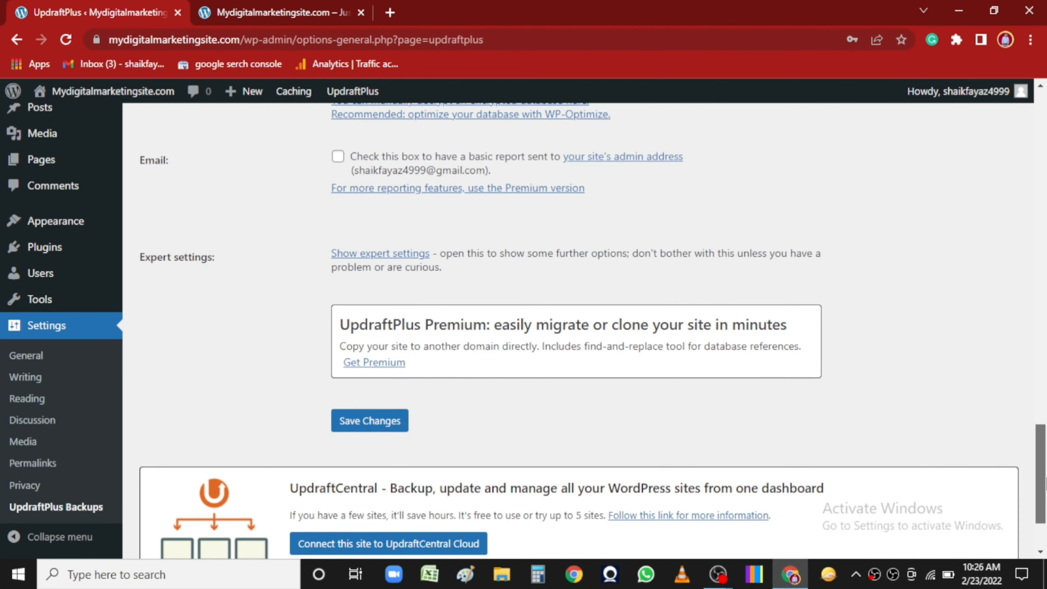
{"action": "left_click", "coordinate": [370, 421]}
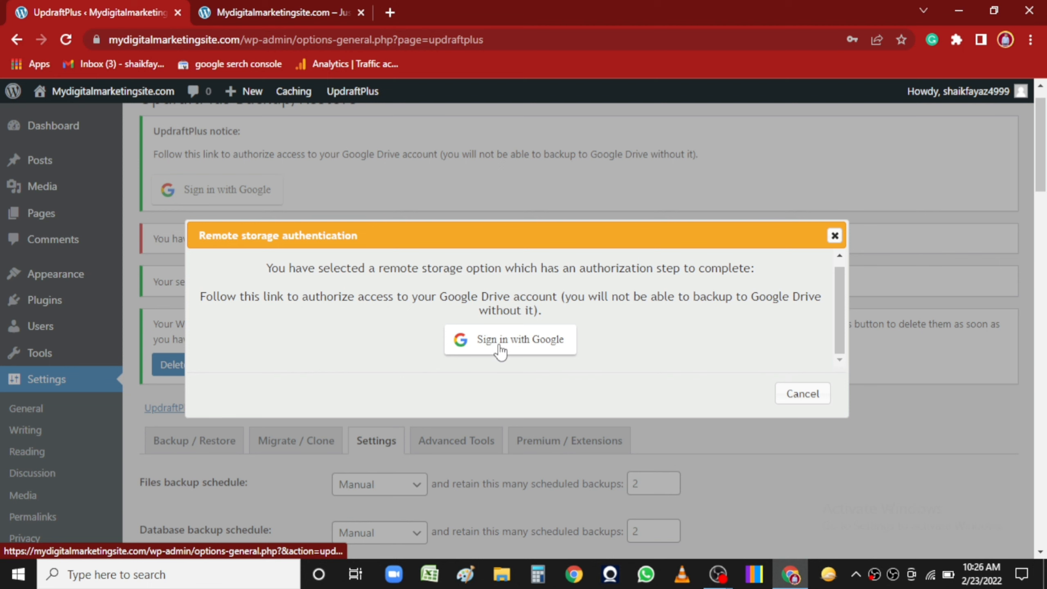
Sign in with Google, pick the account, and allow UpdraftPlus access to Google Drive
{"action": "left_click", "coordinate": [499, 346]}
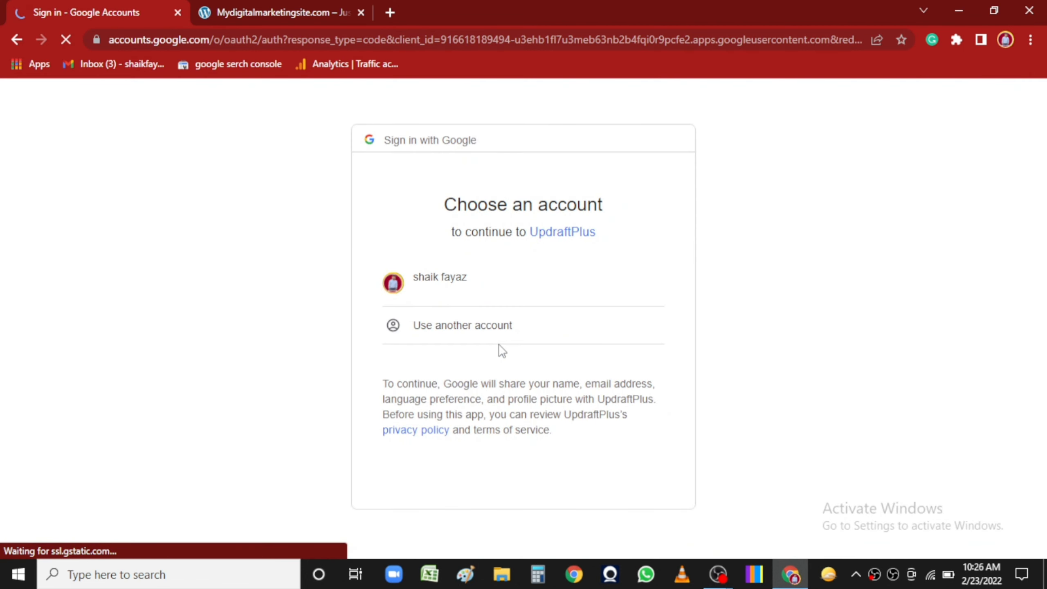
{"action": "left_click", "coordinate": [453, 284]}
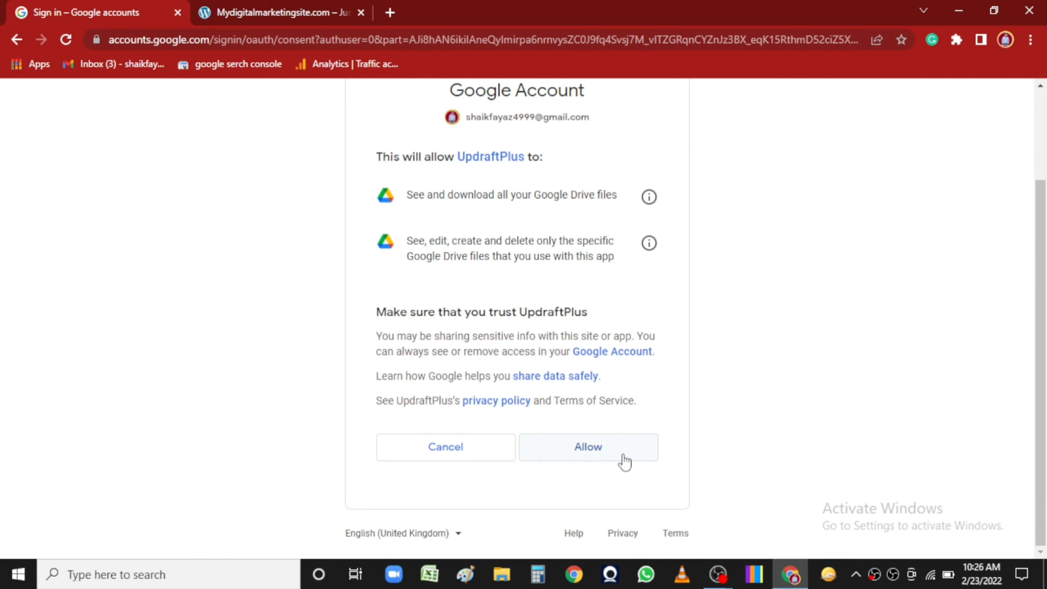
{"action": "left_click", "coordinate": [624, 460]}
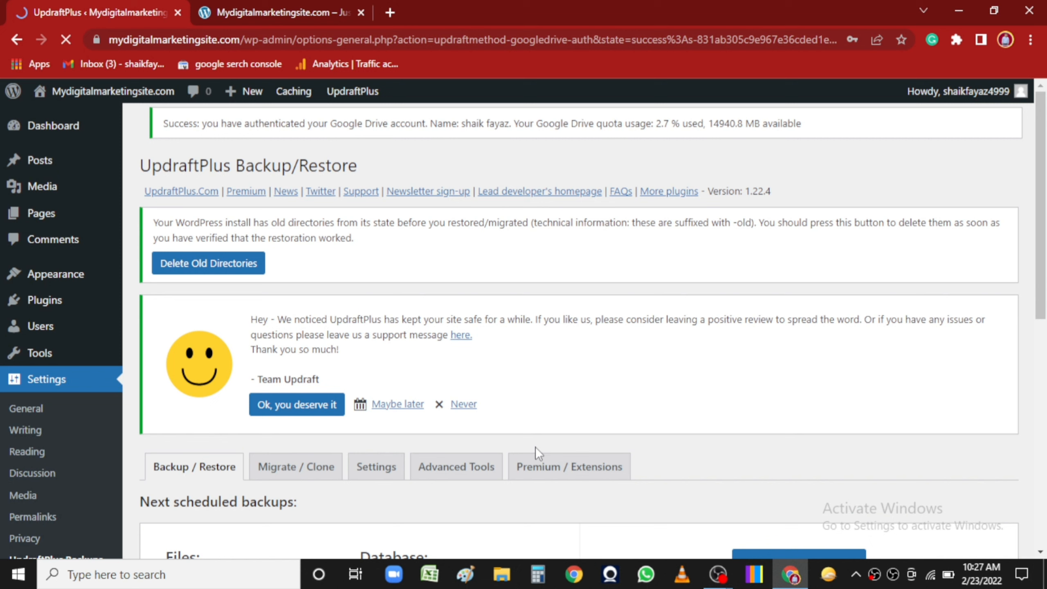
Rescan remote storage to list 3 backups and start restoring the Feb 21, 2022 6:39 backup
{"action": "scroll", "coordinate": [536, 413], "scroll_direction": "down", "scroll_amount": 10}
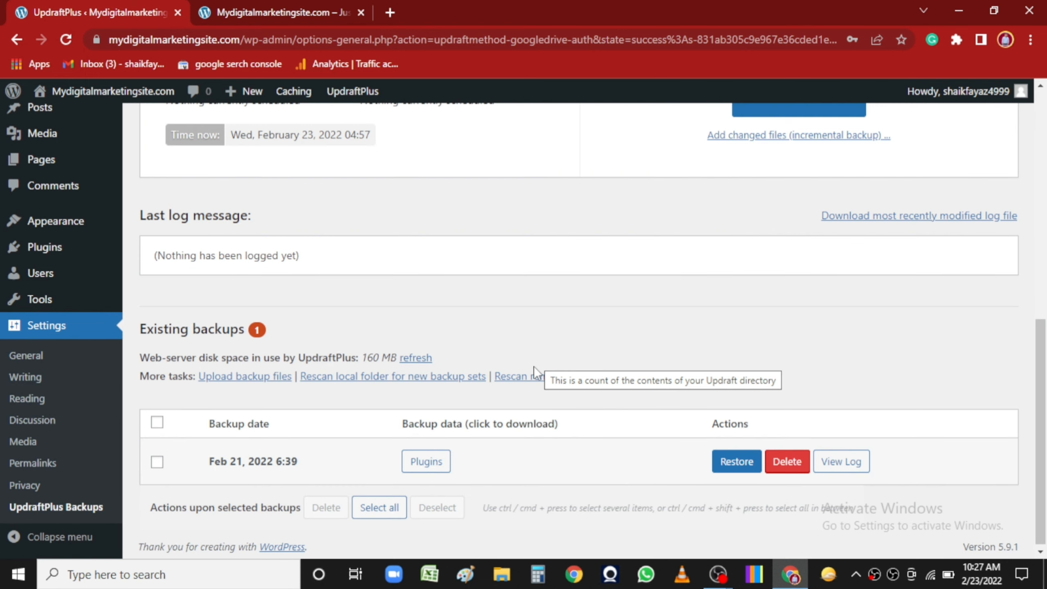
{"action": "left_click", "coordinate": [534, 368]}
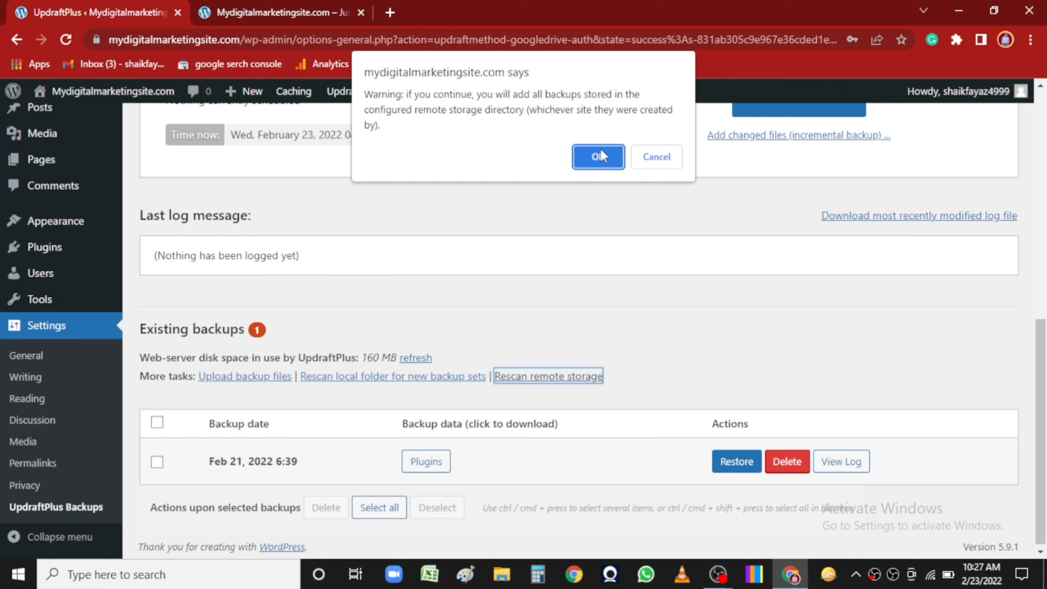
{"action": "left_click", "coordinate": [598, 157]}
{"action": "scroll", "coordinate": [837, 402], "scroll_direction": "down", "scroll_amount": 4}
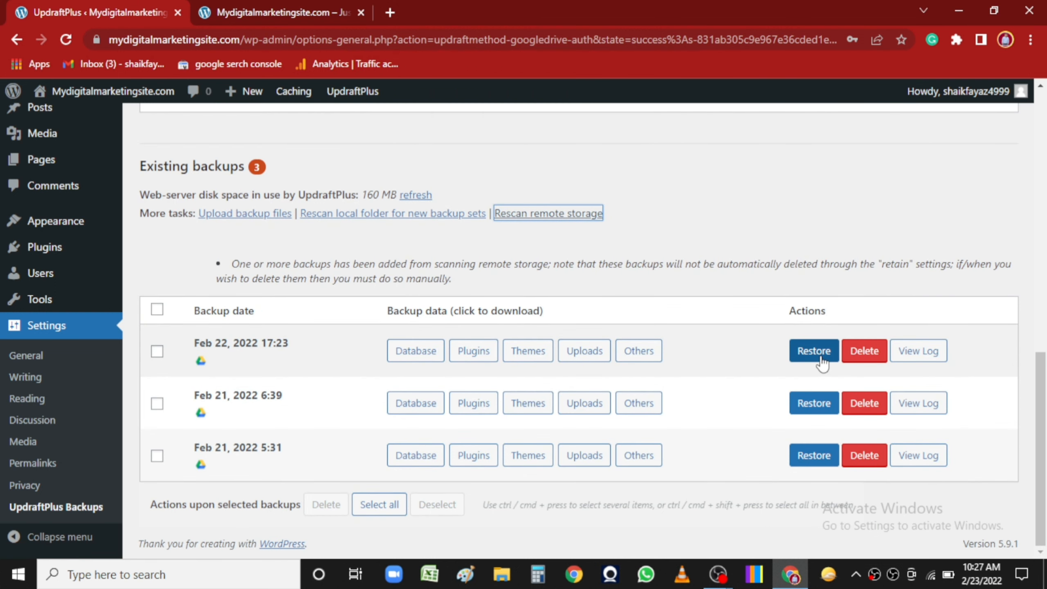
{"action": "left_click", "coordinate": [802, 402]}
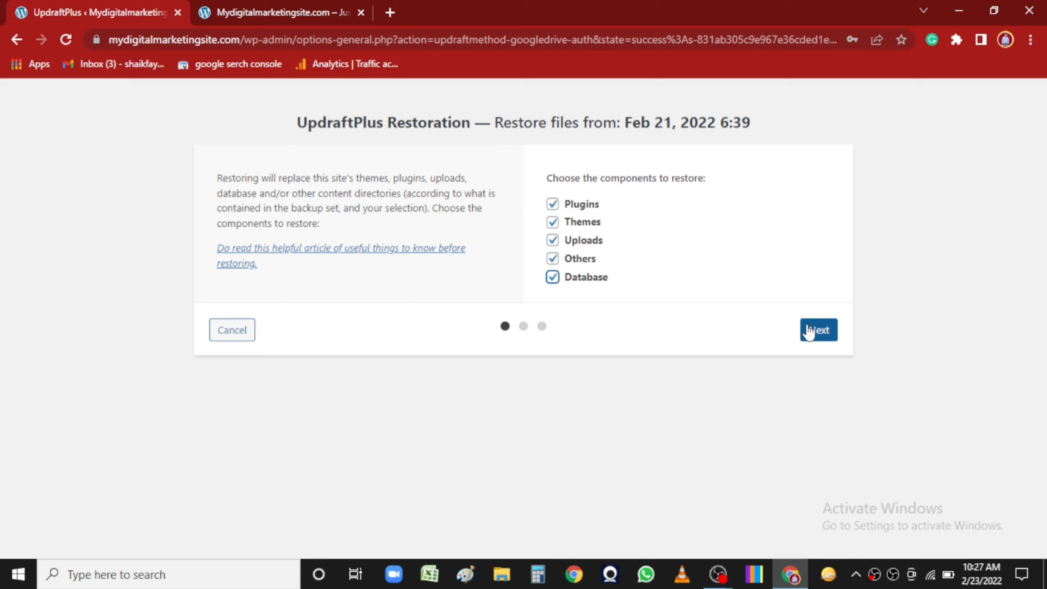
Run the restore wizard for the Feb 21, 2022 6:39 backup and return to UpdraftPlus configuration
{"action": "left_click", "coordinate": [808, 331]}
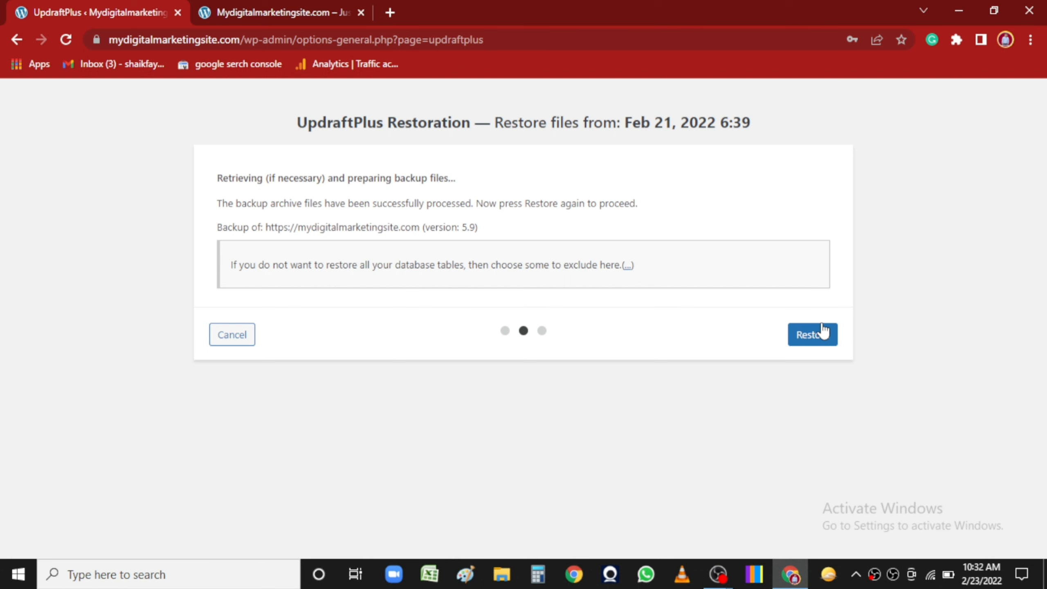
{"action": "left_click", "coordinate": [822, 331]}
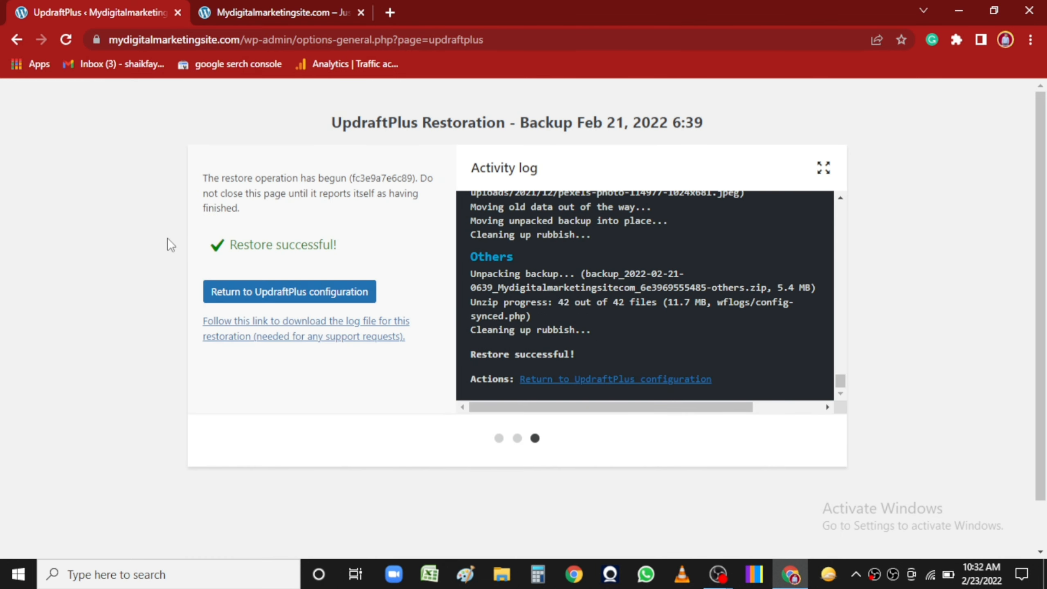
{"action": "left_click", "coordinate": [319, 294]}
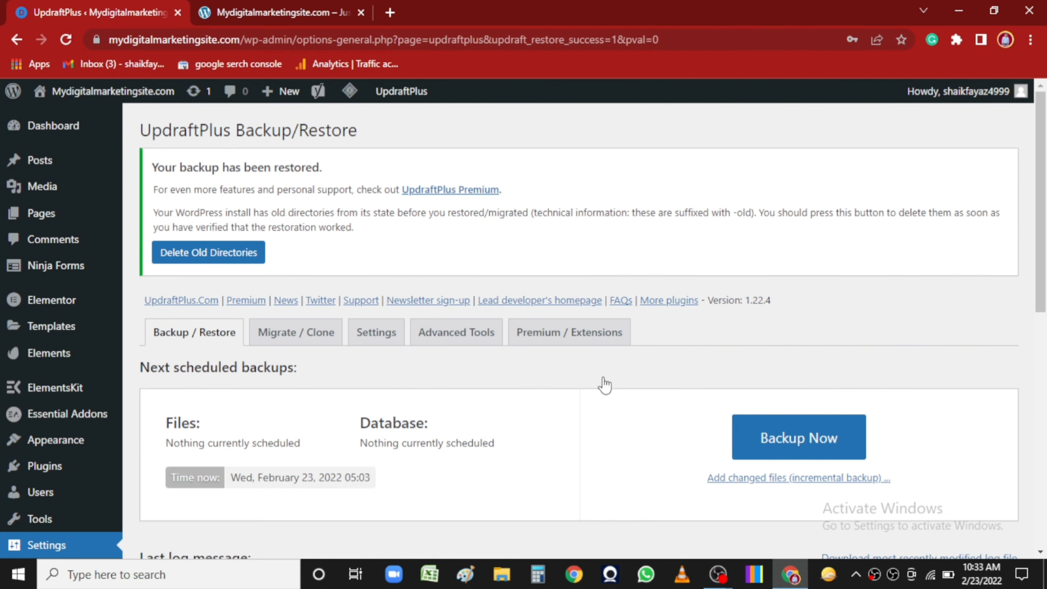
Visit the restored live site, scroll through the home page, then view the Portfoilio page
{"action": "left_click", "coordinate": [95, 116]}
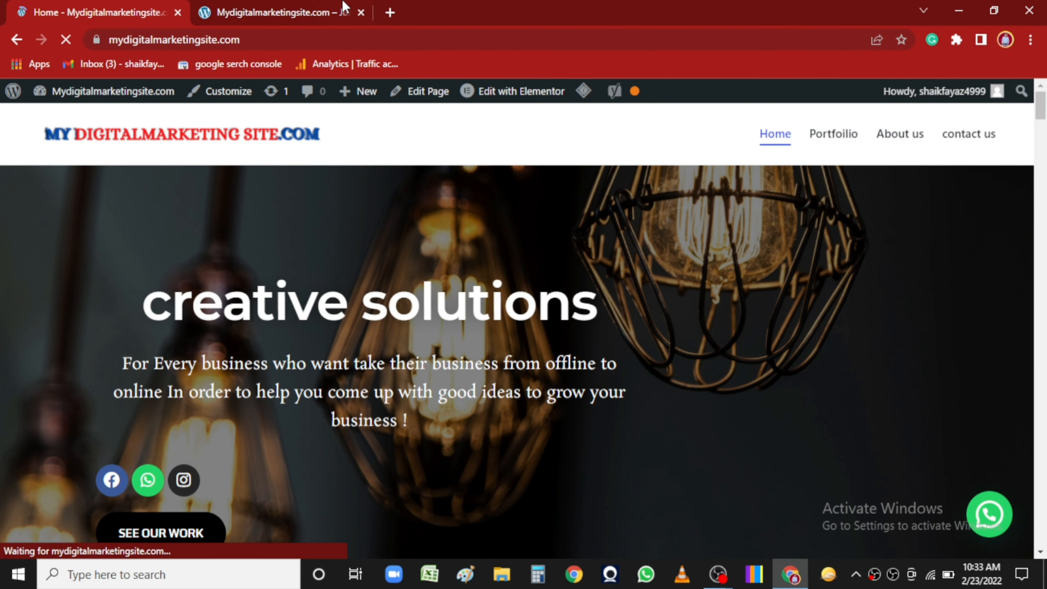
{"action": "left_click", "coordinate": [361, 12]}
{"action": "scroll", "coordinate": [1042, 101], "scroll_direction": "down", "scroll_amount": 1}
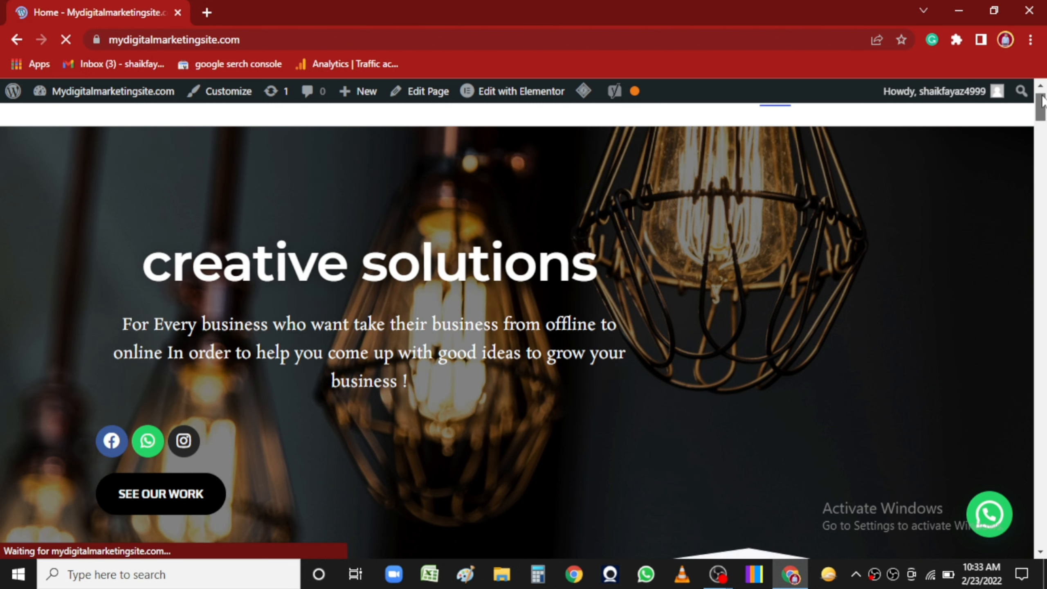
{"action": "left_click_drag", "start_coordinate": [1042, 101], "coordinate": [1044, 163]}
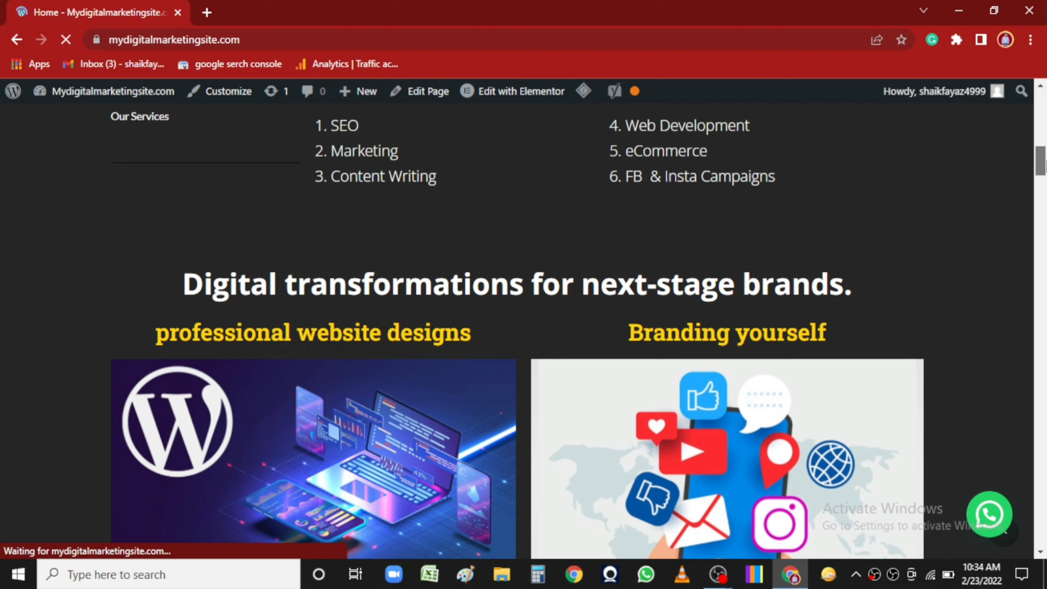
{"action": "left_click_drag", "start_coordinate": [1044, 163], "coordinate": [1044, 263]}
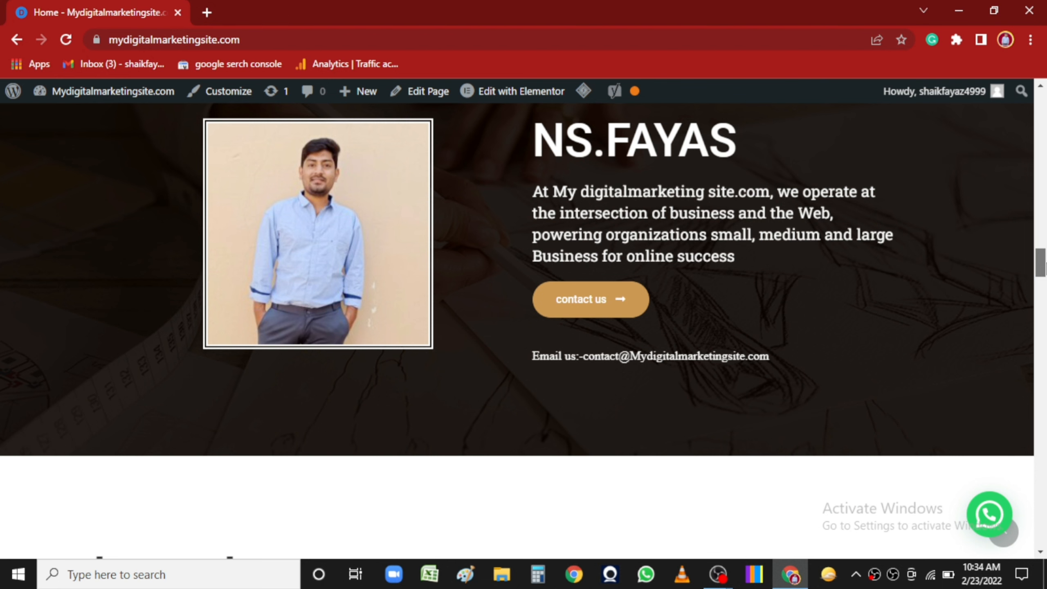
{"action": "left_click_drag", "start_coordinate": [1045, 266], "coordinate": [1046, 374]}
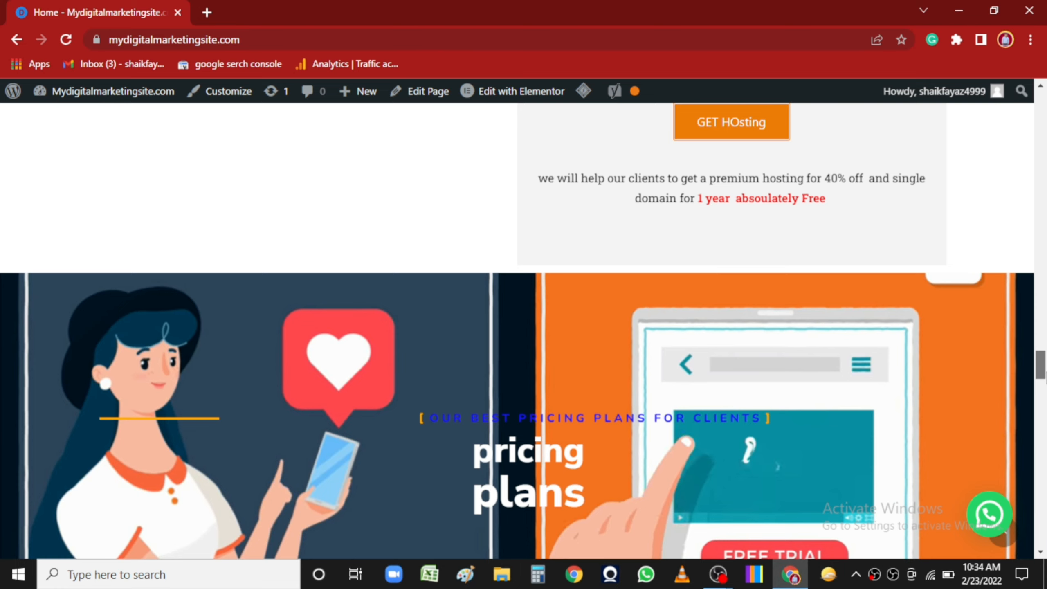
{"action": "left_click", "coordinate": [826, 137]}
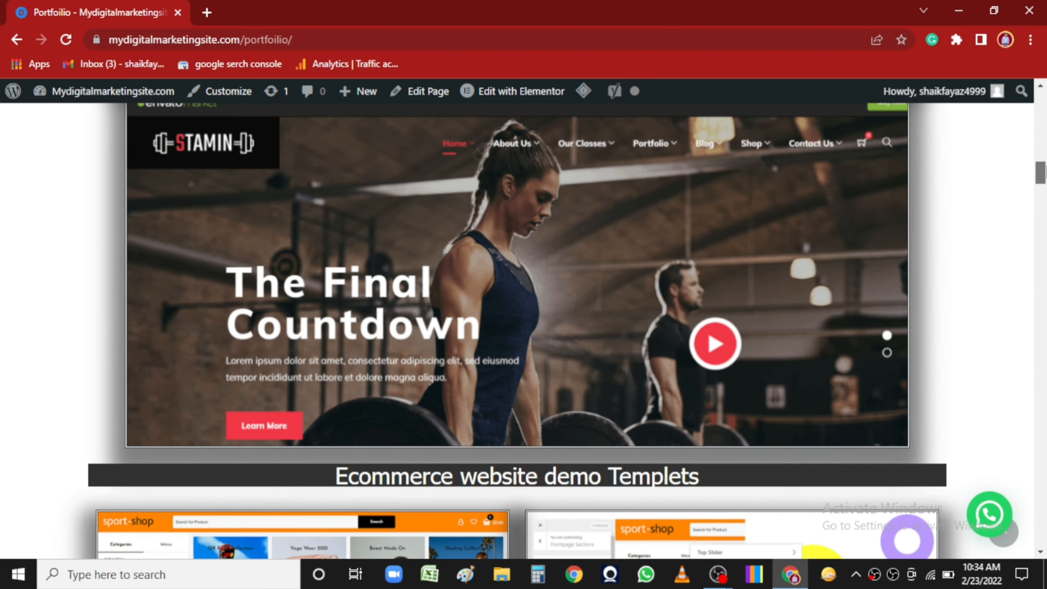
{"action": "scroll", "coordinate": [524, 331], "scroll_direction": "down", "scroll_amount": 8}
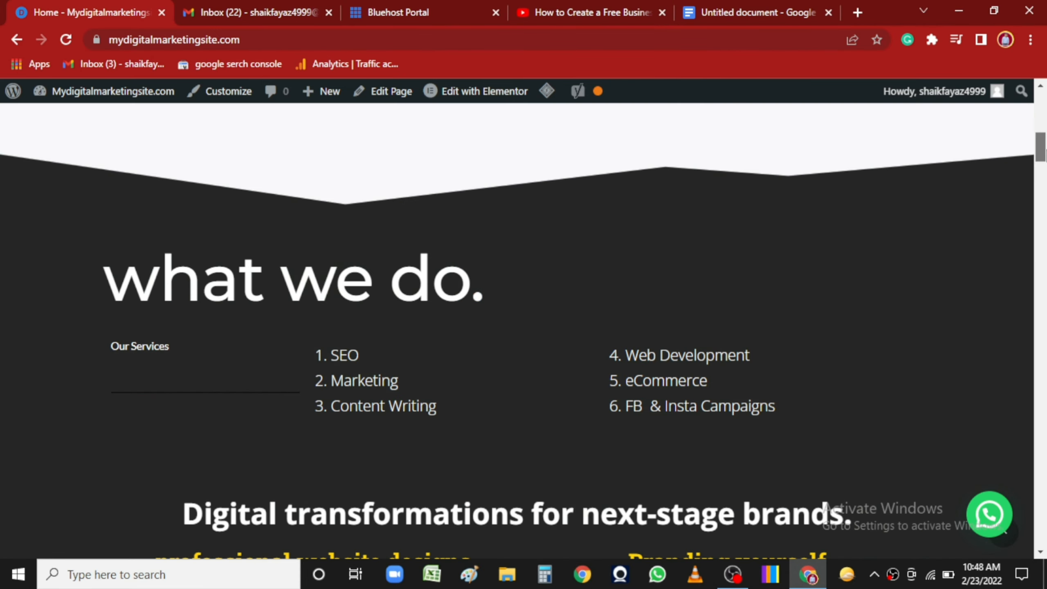
Scroll the home page down to the founder section's 'Email us' contact line
{"action": "scroll", "coordinate": [1045, 143], "scroll_direction": "down", "scroll_amount": 4}
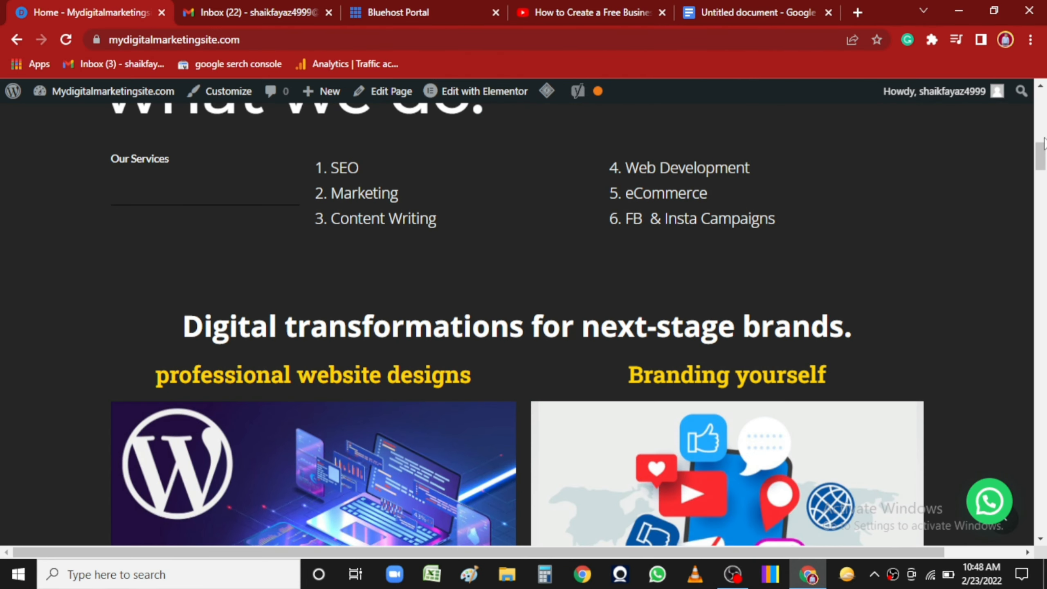
{"action": "left_click_drag", "start_coordinate": [1044, 140], "coordinate": [1039, 246]}
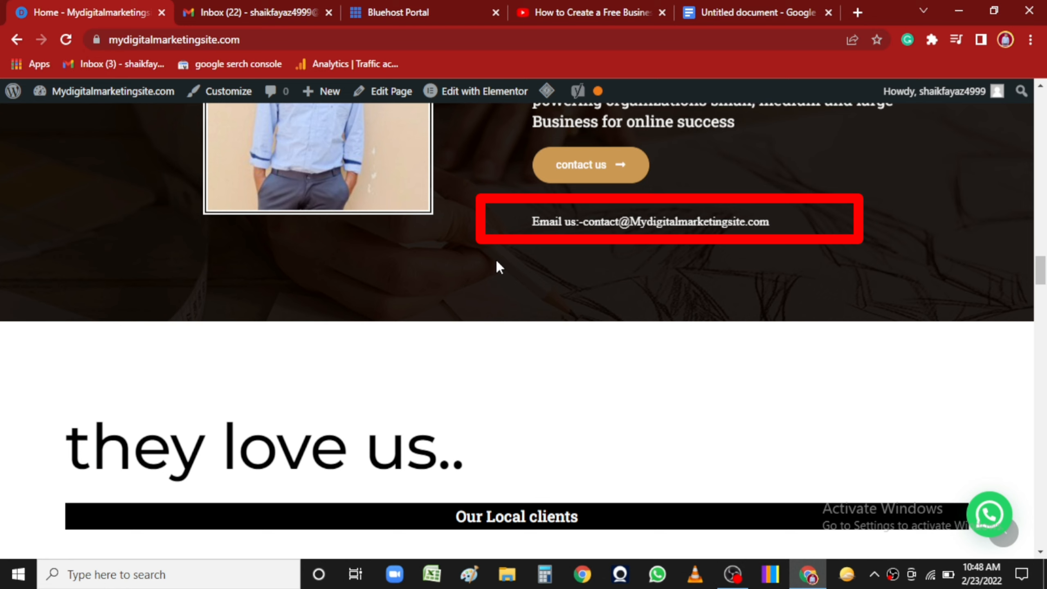
Open the Email Accounts list in Bluehost's advanced cPanel
{"action": "left_click", "coordinate": [422, 1]}
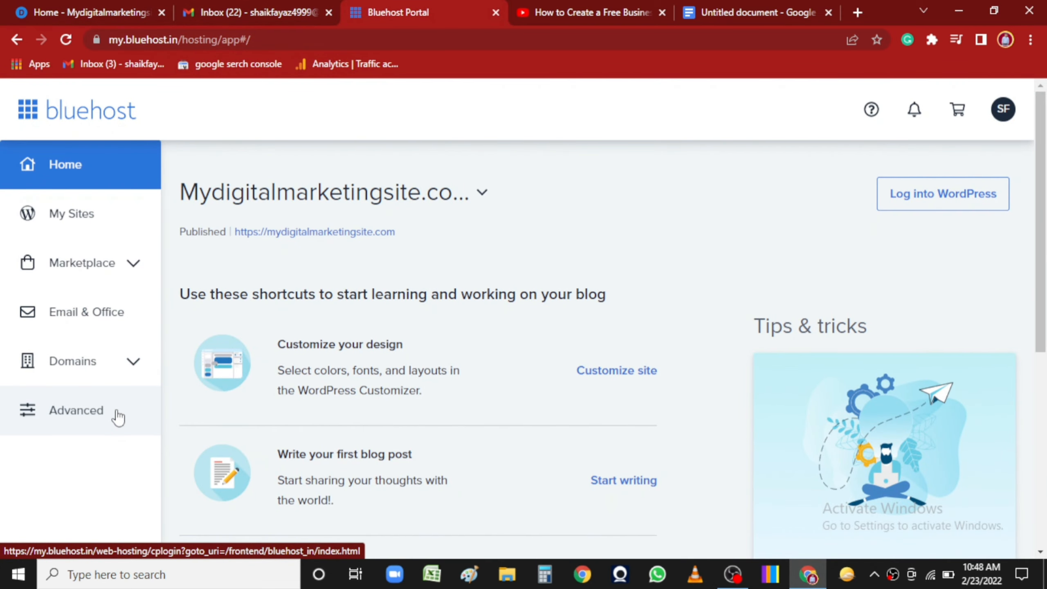
{"action": "left_click", "coordinate": [81, 418]}
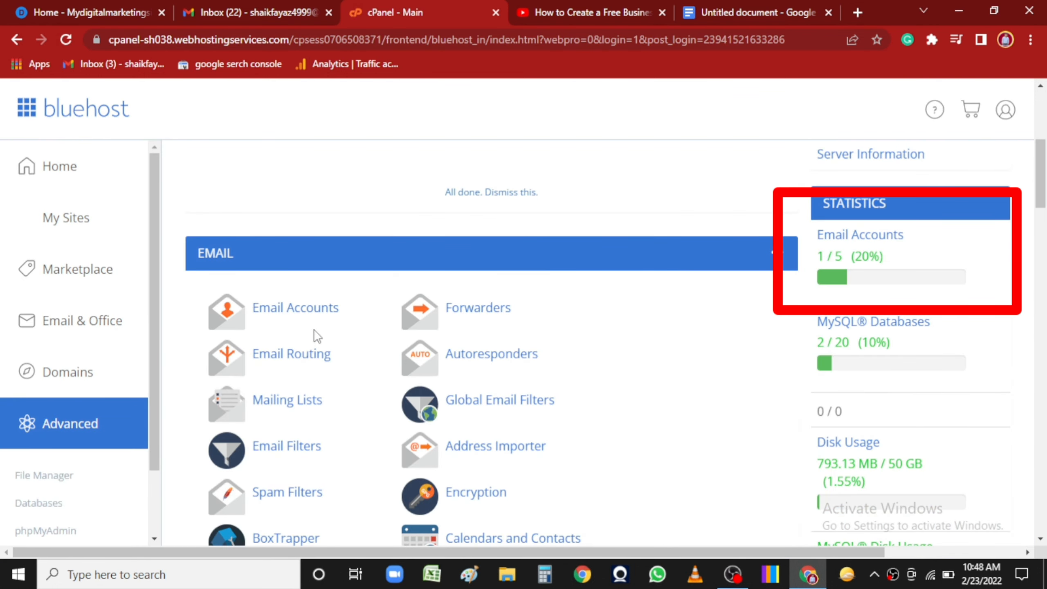
{"action": "left_click", "coordinate": [301, 316]}
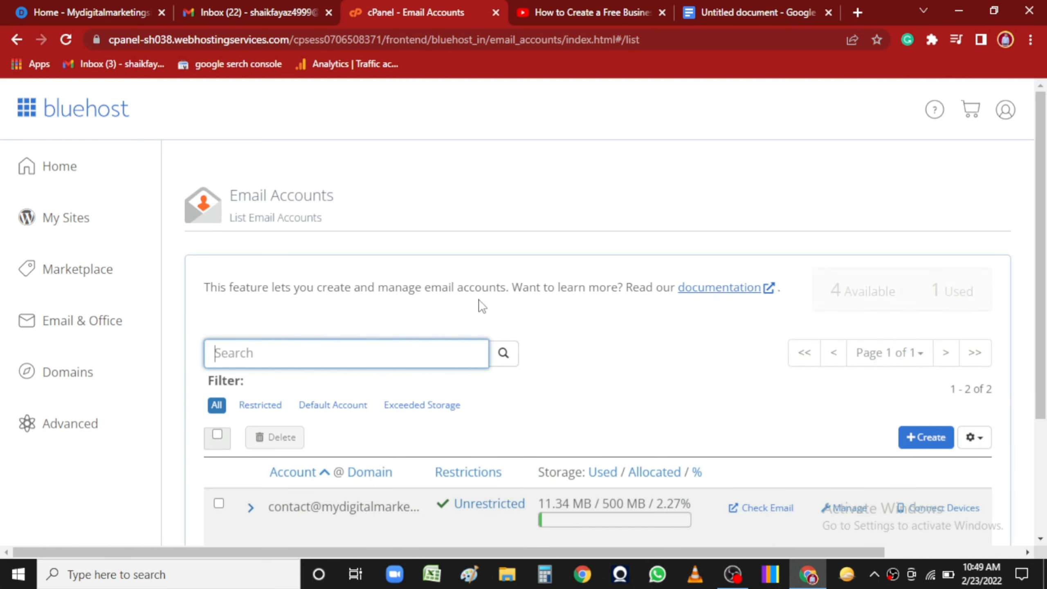
{"action": "scroll", "coordinate": [1041, 295], "scroll_direction": "down", "scroll_amount": 1}
{"action": "scroll", "coordinate": [1044, 293], "scroll_direction": "down", "scroll_amount": 2}
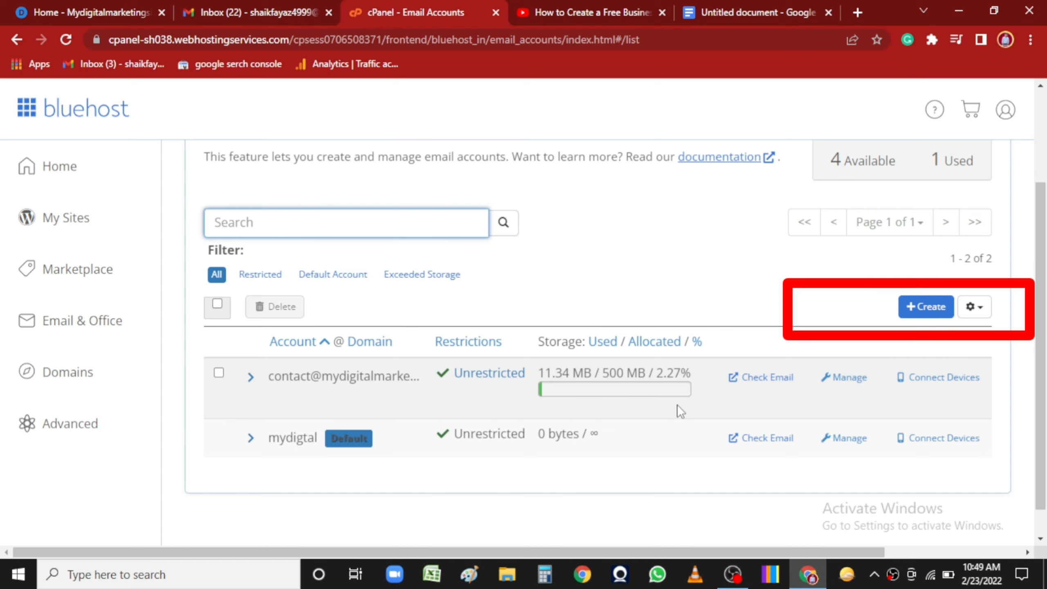
Start a new email account named info and enter its password
{"action": "left_click", "coordinate": [931, 308]}
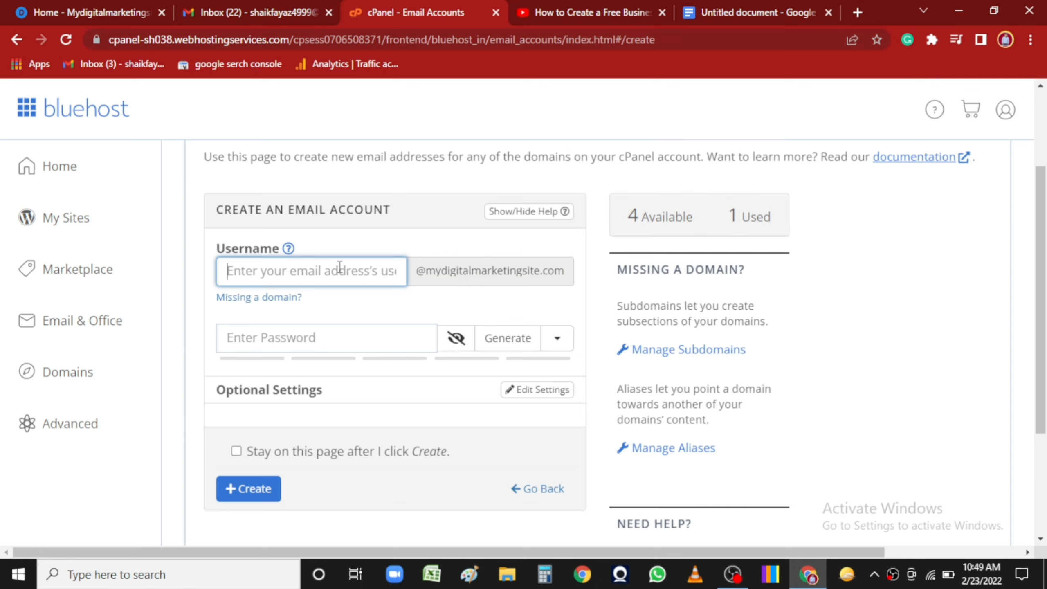
{"action": "type", "text": "info"}
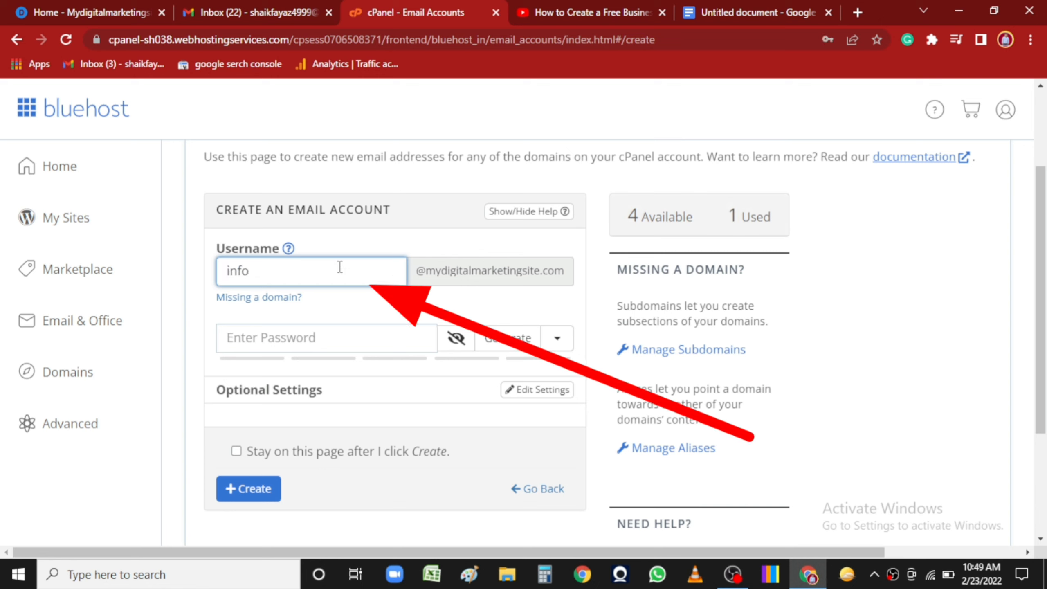
{"action": "left_click", "coordinate": [461, 275]}
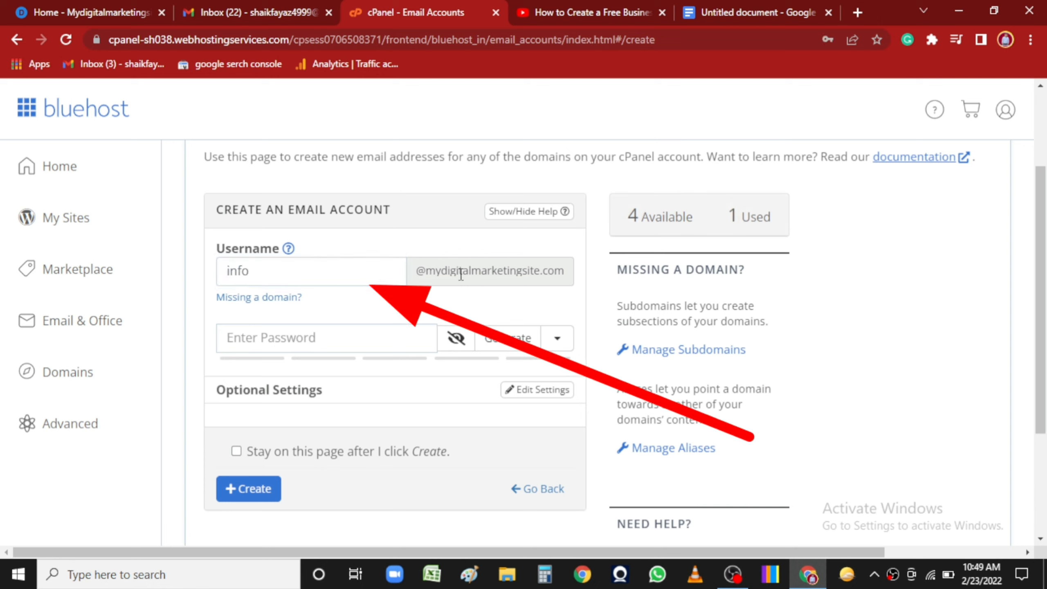
{"action": "left_click", "coordinate": [382, 335]}
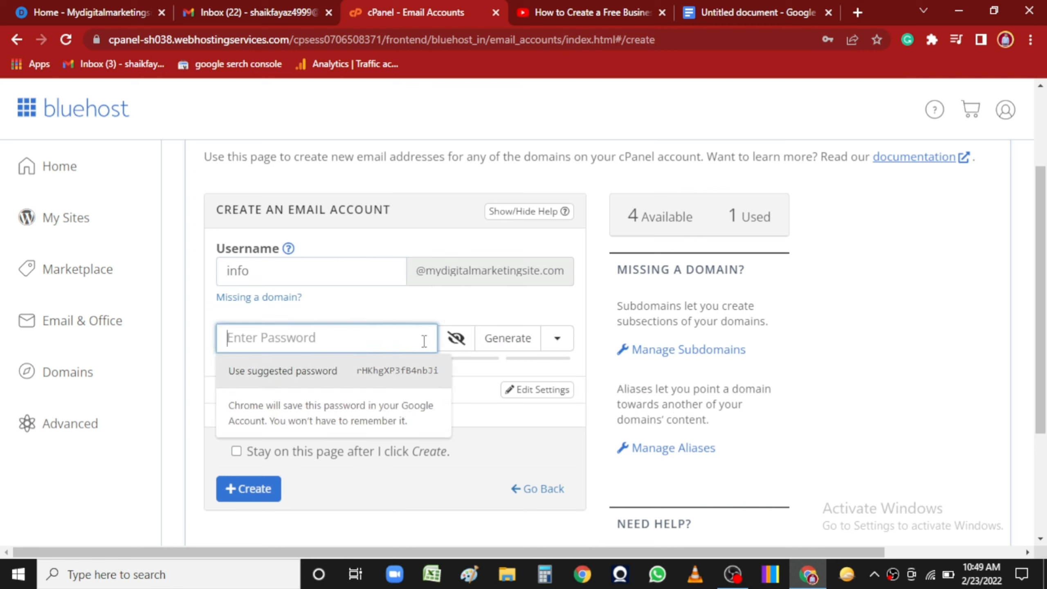
{"action": "left_click", "coordinate": [456, 338]}
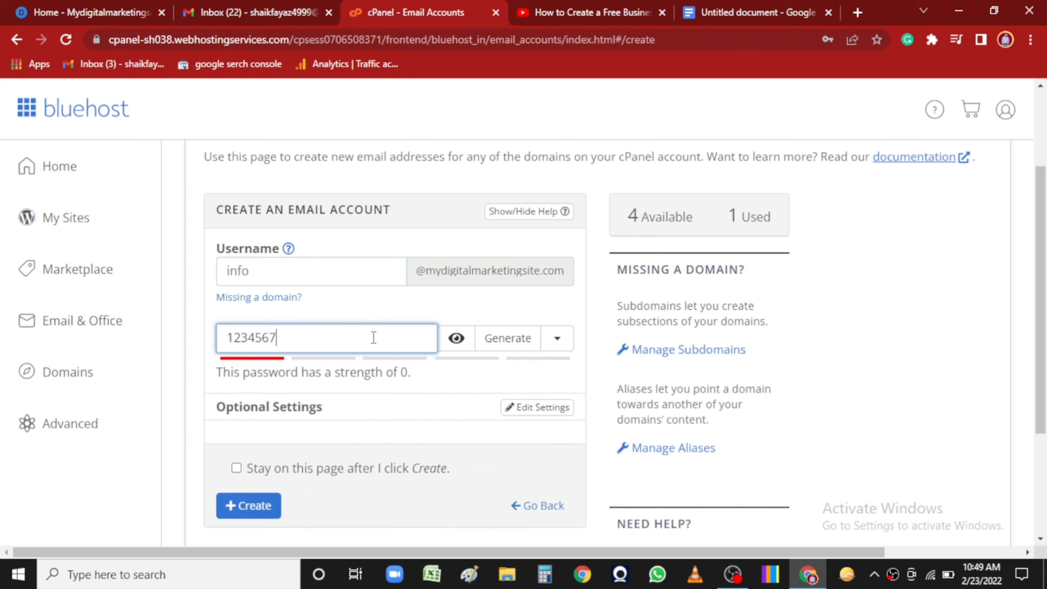
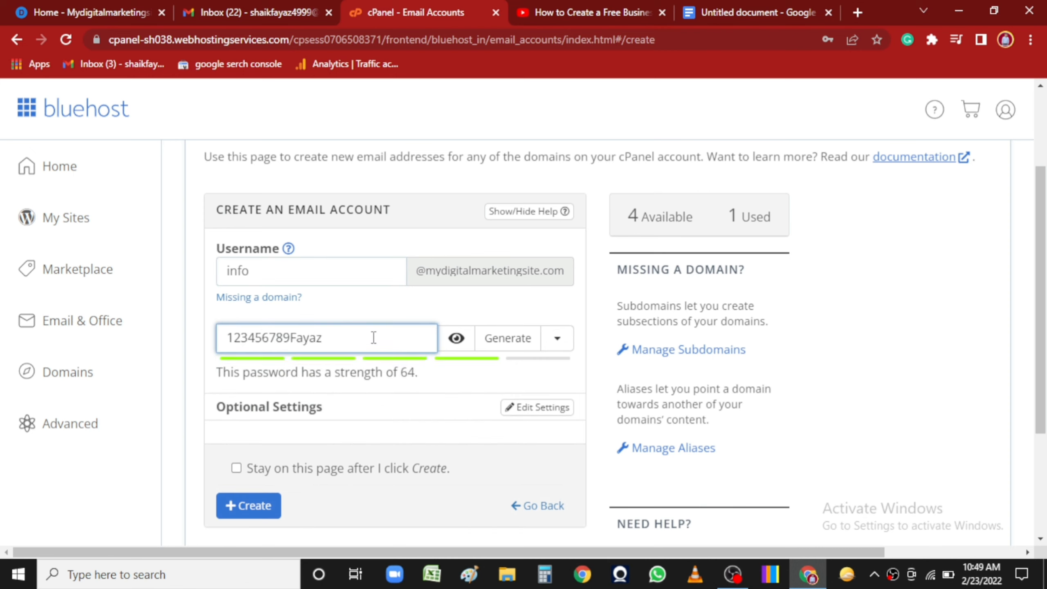
{"action": "key", "text": "ctrl+a"}
{"action": "left_click", "coordinate": [415, 386]}
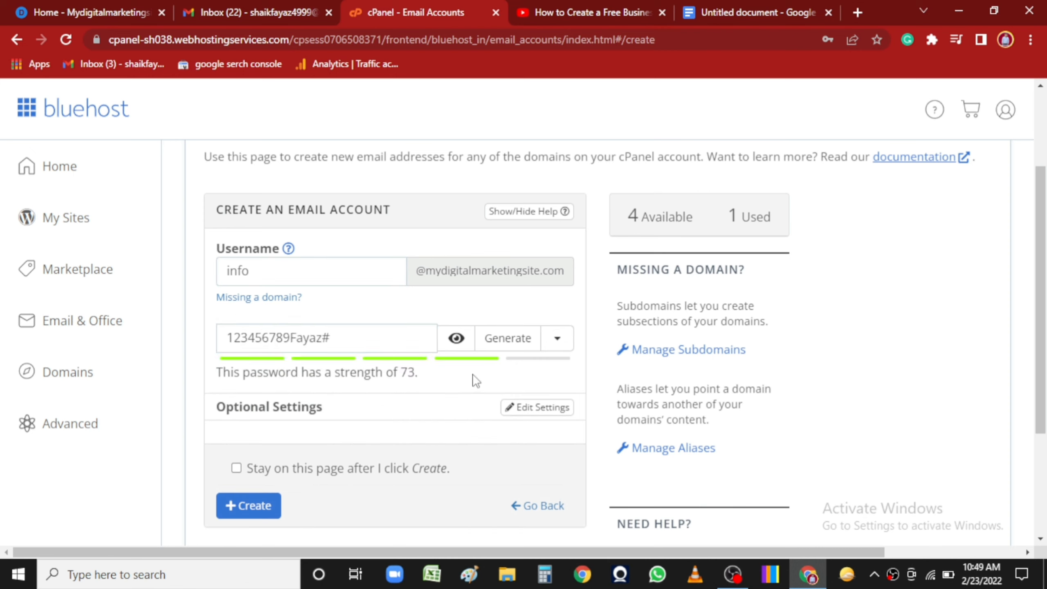
Set the mailbox storage space to 1000 MB and create the account
{"action": "left_click", "coordinate": [537, 407]}
{"action": "scroll", "coordinate": [536, 412], "scroll_direction": "down", "scroll_amount": 3}
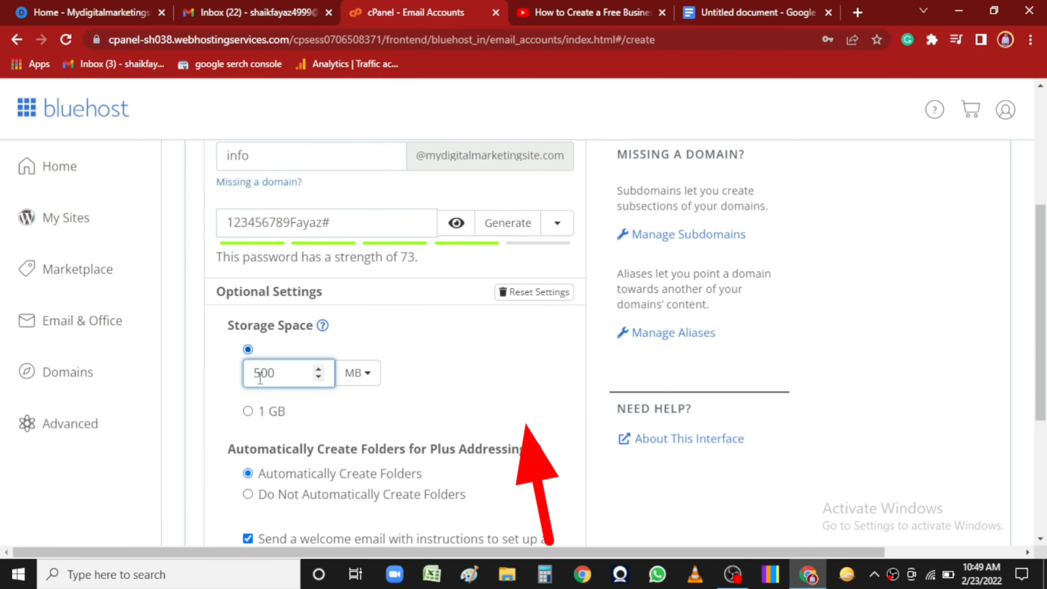
{"action": "key", "text": "BackSpace"}
{"action": "type", "text": "10"}
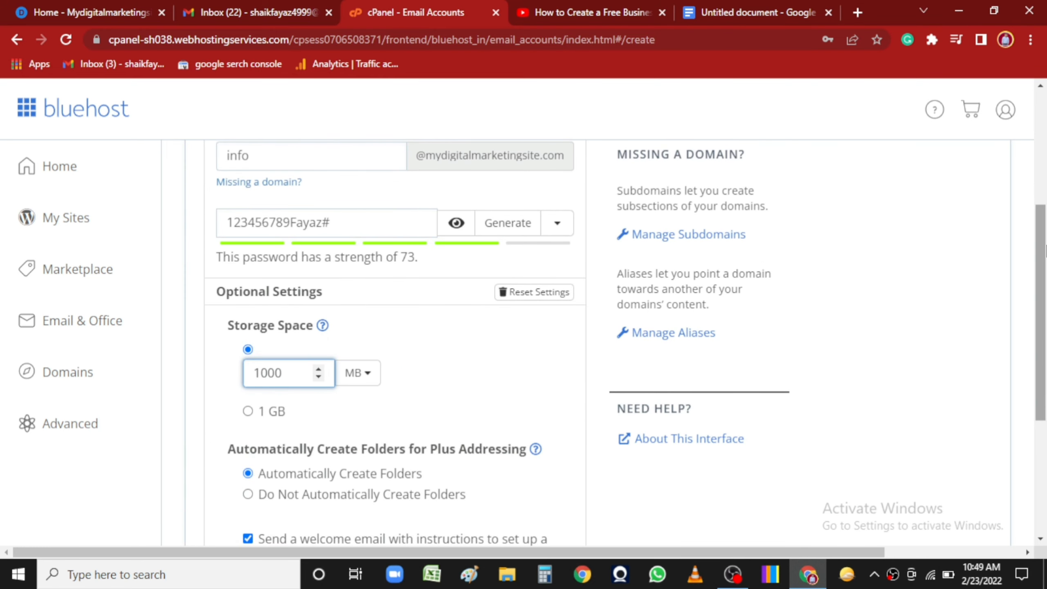
{"action": "scroll", "coordinate": [1046, 250], "scroll_direction": "down", "scroll_amount": 5}
{"action": "left_click", "coordinate": [260, 419]}
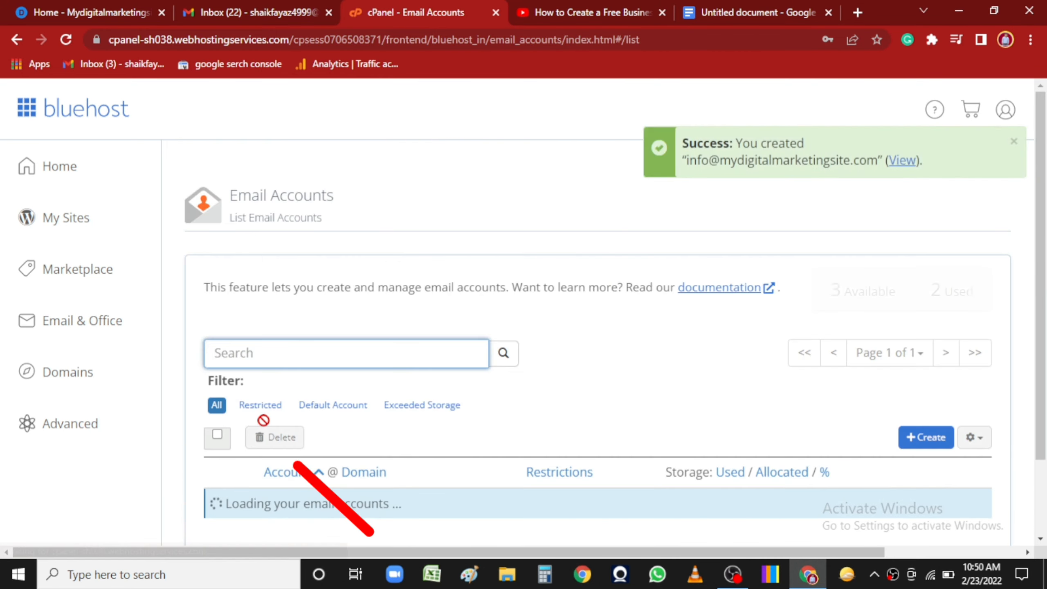
Save the new info account's password in Chrome
{"action": "left_click", "coordinate": [872, 220]}
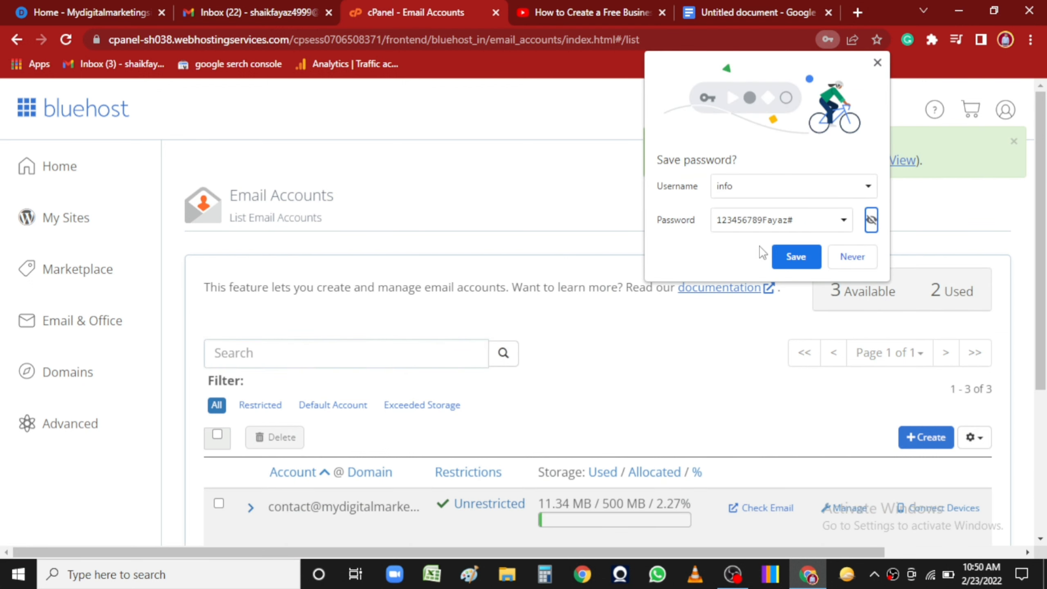
{"action": "left_click", "coordinate": [811, 258]}
{"action": "scroll", "coordinate": [1043, 289], "scroll_direction": "down", "scroll_amount": 3}
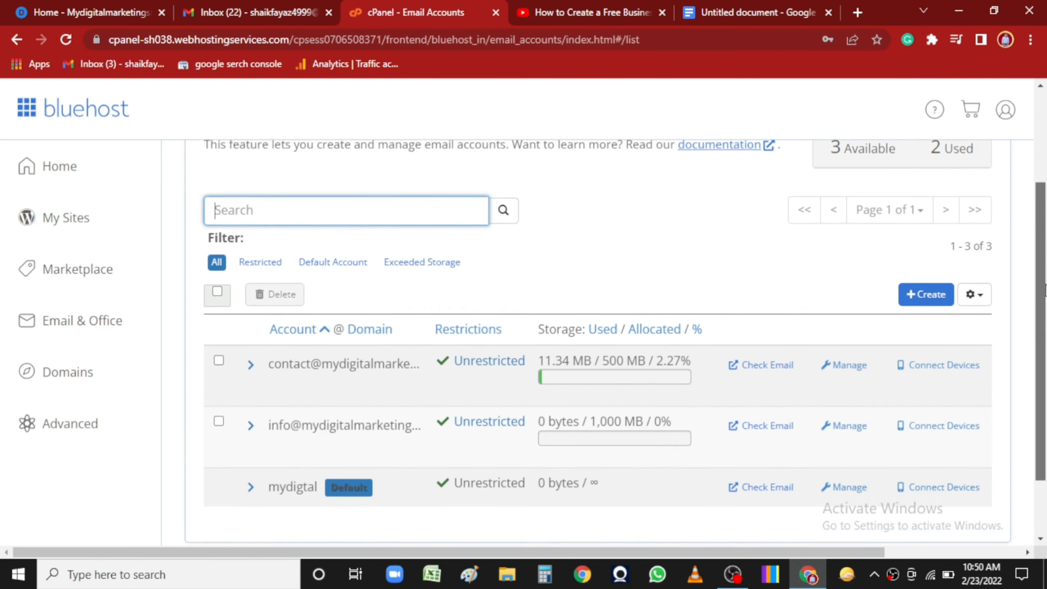
Open Gmail's full settings at the Accounts and Import section
{"action": "left_click", "coordinate": [206, 9]}
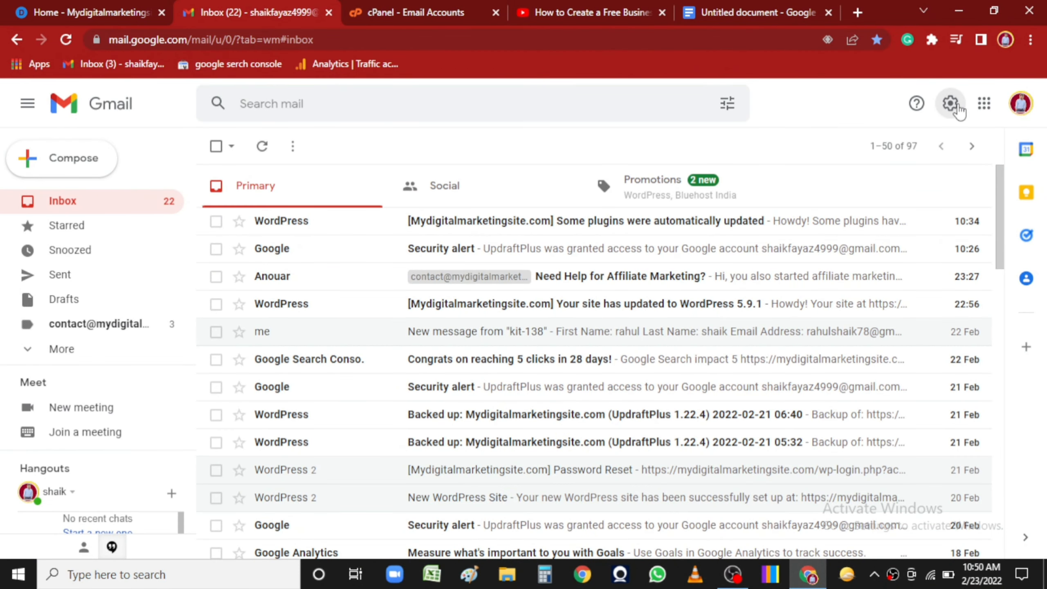
{"action": "left_click", "coordinate": [956, 107]}
{"action": "left_click", "coordinate": [909, 186]}
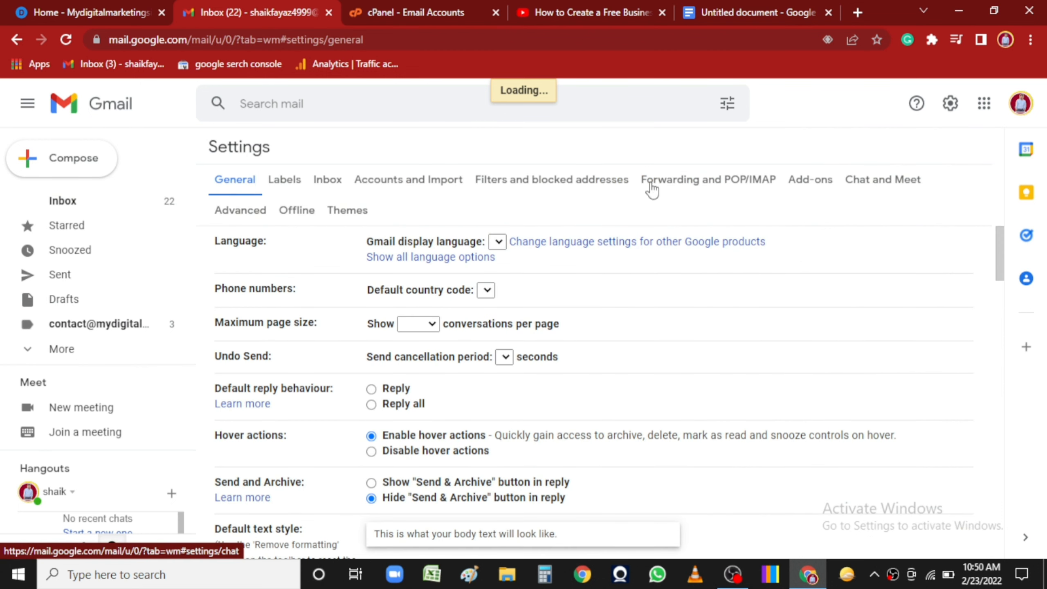
{"action": "left_click", "coordinate": [408, 182]}
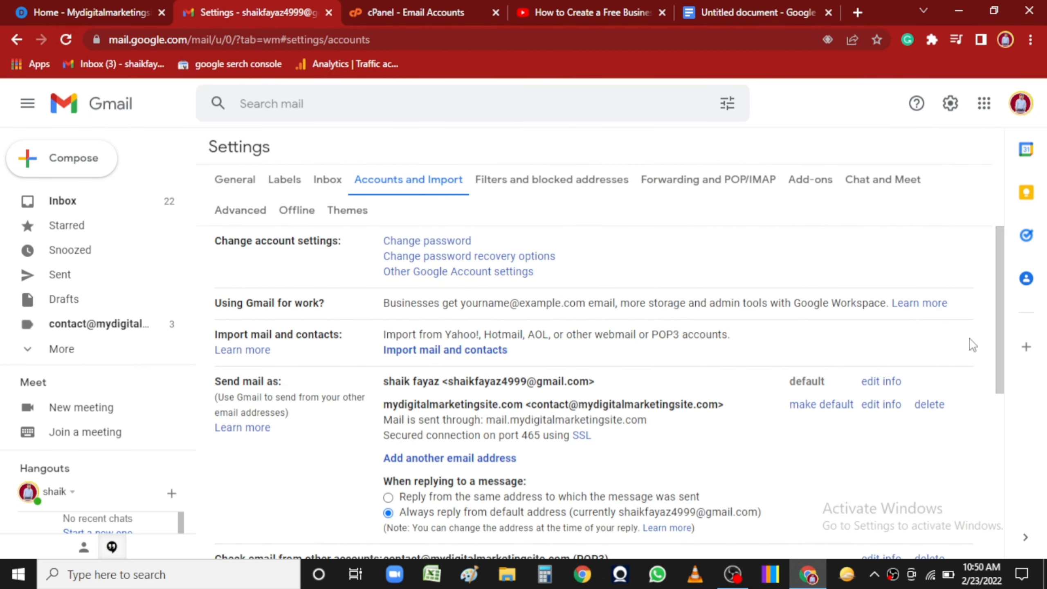
{"action": "scroll", "coordinate": [1010, 344], "scroll_direction": "down", "scroll_amount": 5}
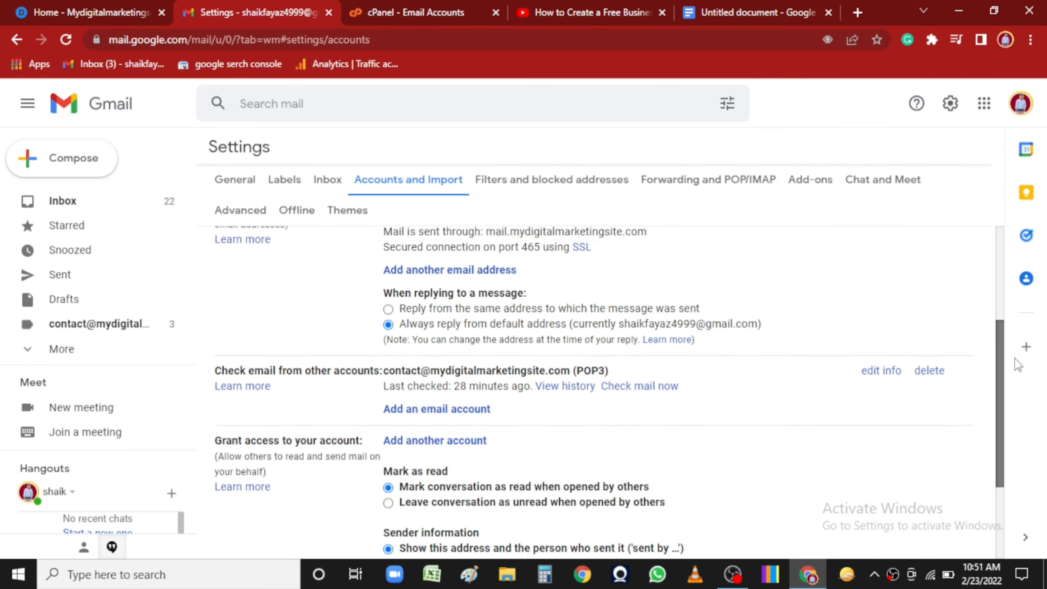
Add an email account to check, entering the info business address, and continue
{"action": "left_click", "coordinate": [431, 396]}
{"action": "key", "text": "ctrl+v"}
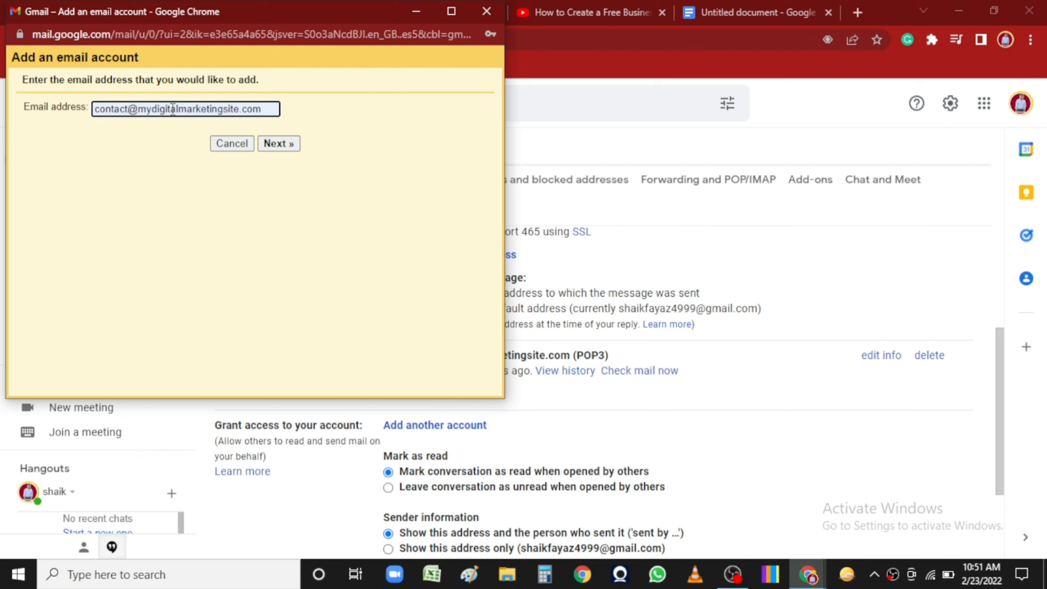
{"action": "left_click", "coordinate": [127, 108]}
{"action": "left_click_drag", "start_coordinate": [127, 109], "coordinate": [95, 109]}
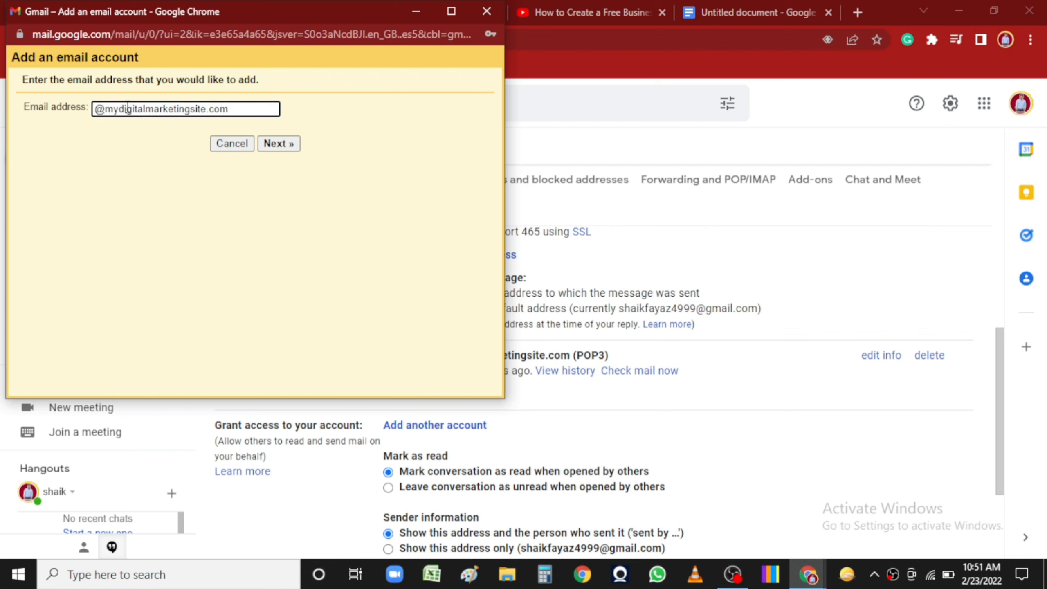
{"action": "type", "text": "info"}
{"action": "left_click", "coordinate": [284, 144]}
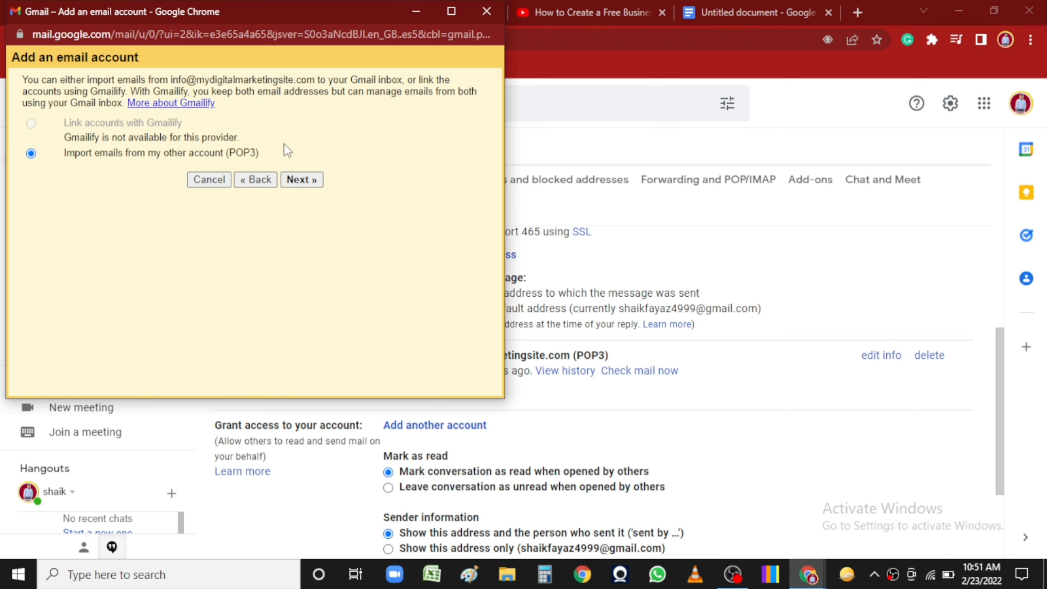
Choose POP3 import and paste the mailbox password
{"action": "left_click", "coordinate": [310, 181]}
{"action": "left_click", "coordinate": [204, 142]}
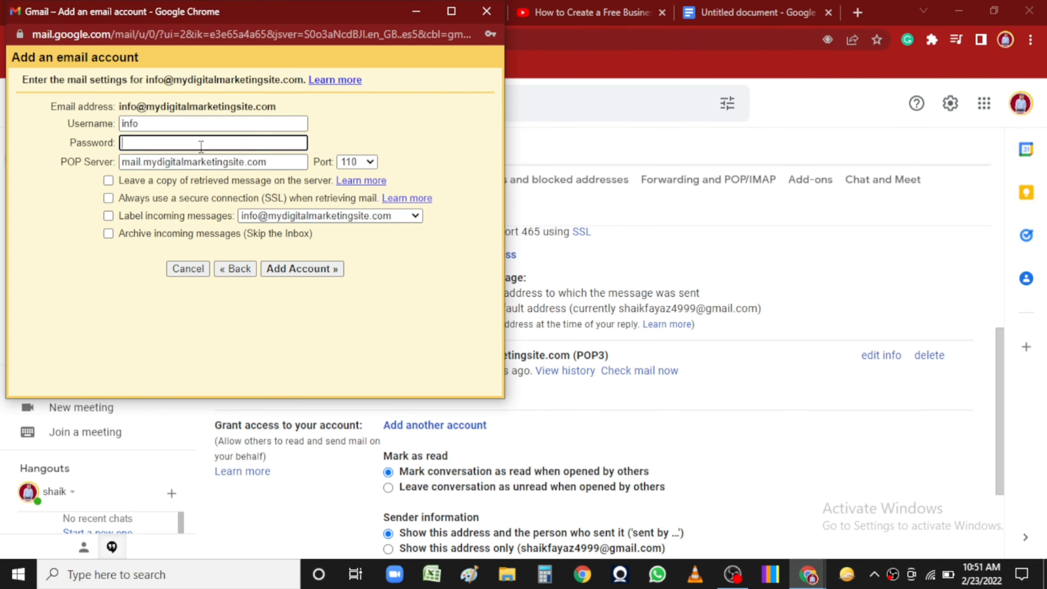
{"action": "left_click", "coordinate": [338, 118]}
{"action": "left_click", "coordinate": [243, 143]}
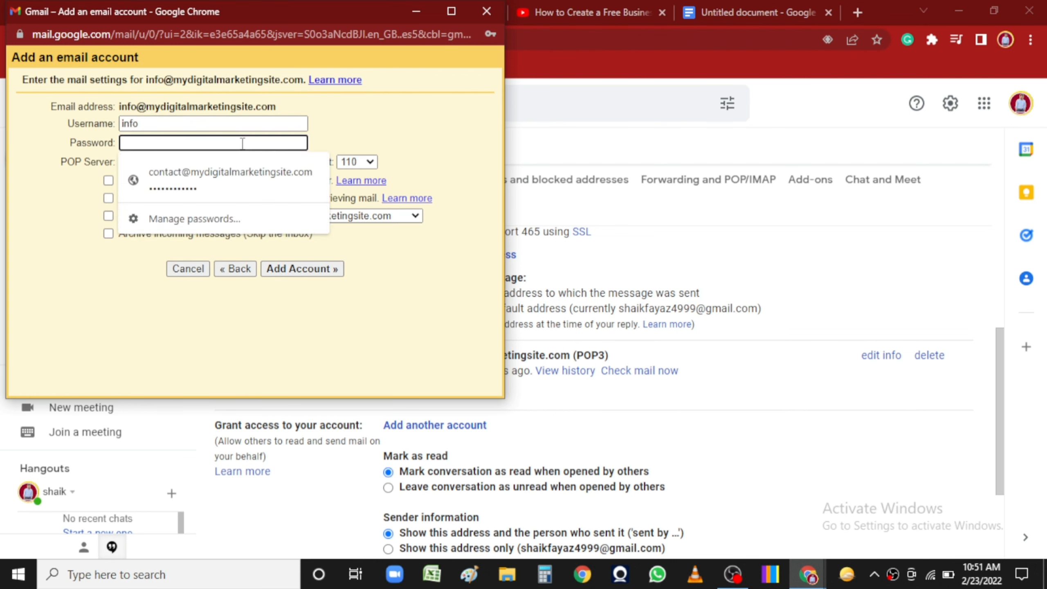
{"action": "type", "text": "••••"}
{"action": "key", "text": "BackSpace"}
{"action": "key", "text": "BackSpace"}
{"action": "key", "text": "BackSpace"}
{"action": "key", "text": "BackSpace"}
{"action": "key", "text": "BackSpace"}
{"action": "key", "text": "ctrl+v"}
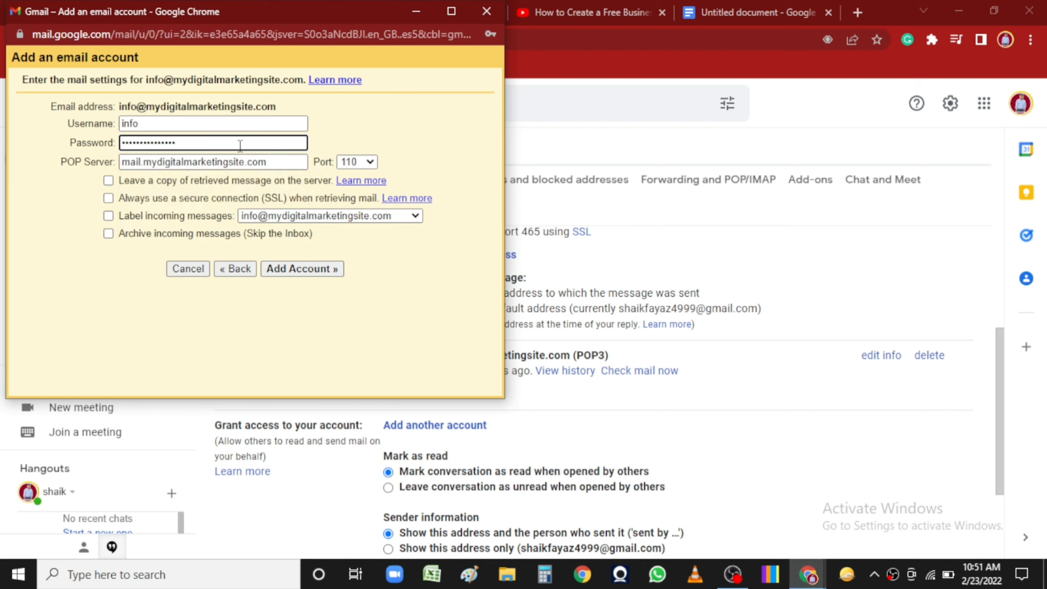
Enable SSL, labelling, leaving copies on server, port 995, and try adding the account
{"action": "left_click", "coordinate": [108, 198]}
{"action": "left_click", "coordinate": [108, 216]}
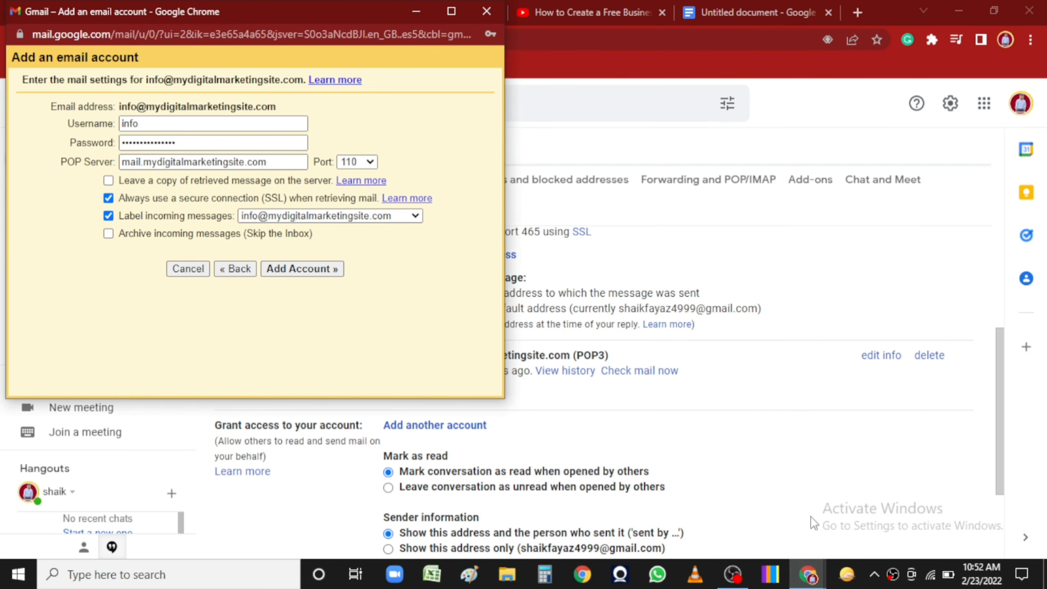
{"action": "left_click", "coordinate": [734, 495]}
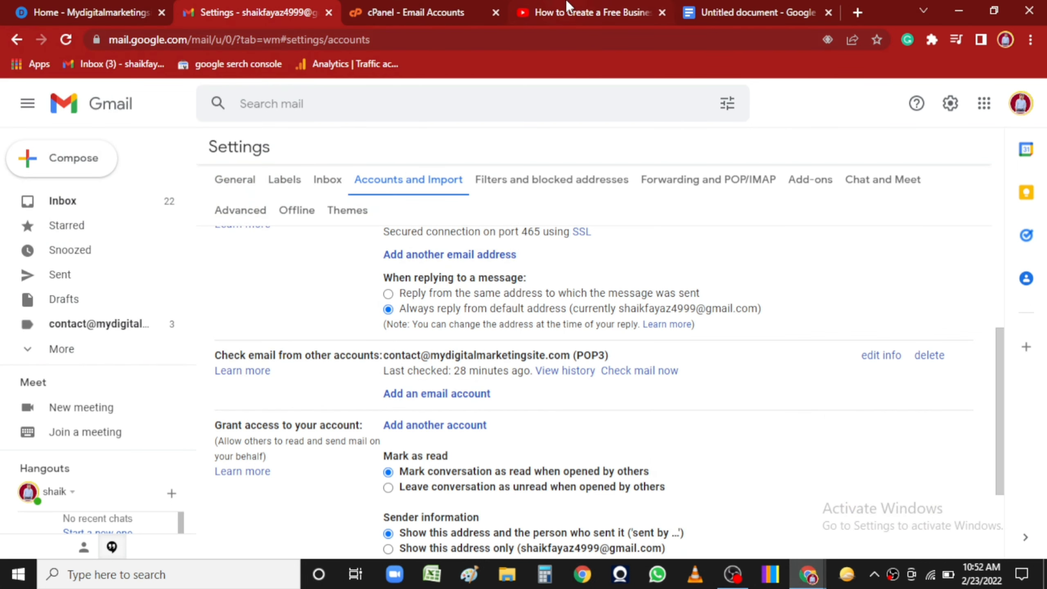
{"action": "left_click", "coordinate": [569, 6]}
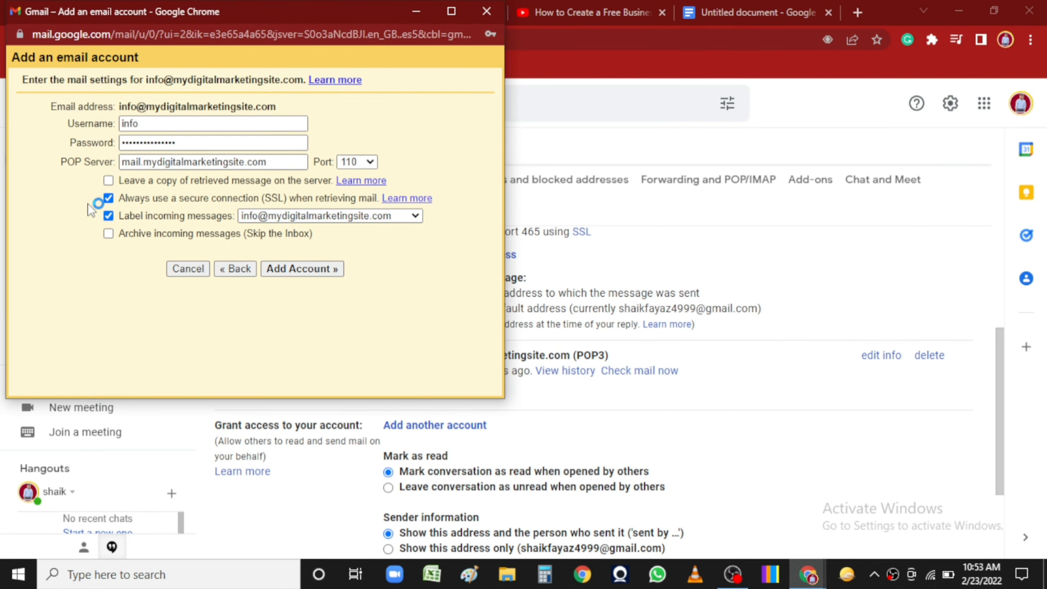
{"action": "left_click", "coordinate": [108, 180]}
{"action": "left_click", "coordinate": [341, 166]}
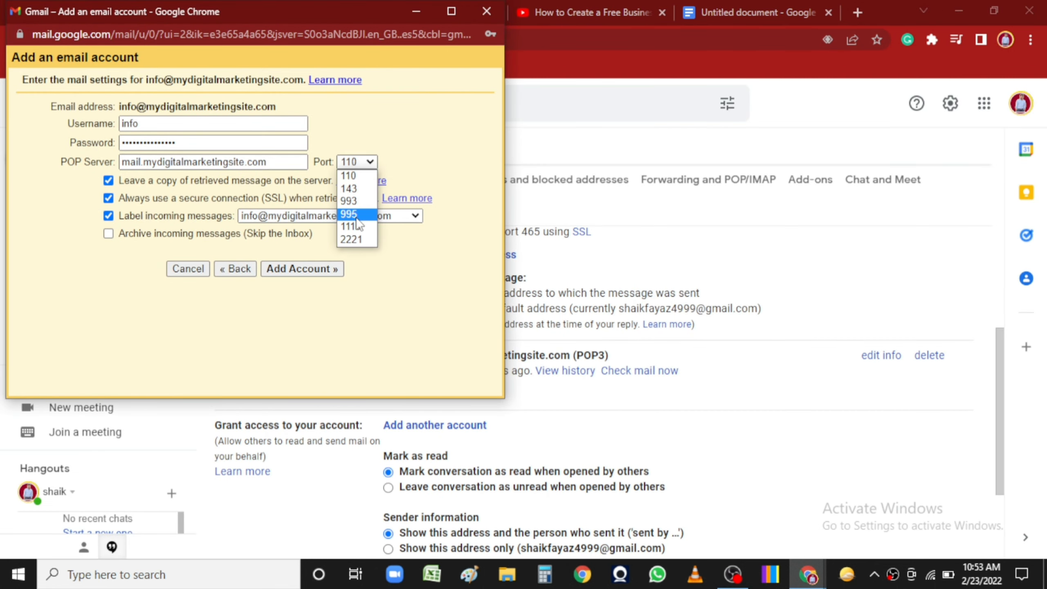
{"action": "left_click", "coordinate": [357, 218]}
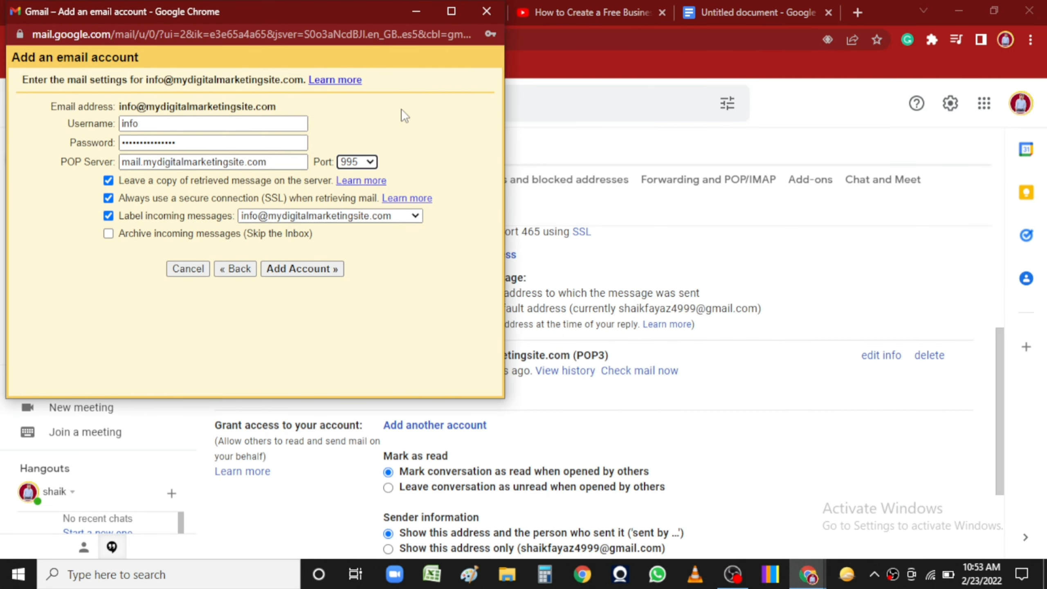
{"action": "left_click", "coordinate": [328, 269]}
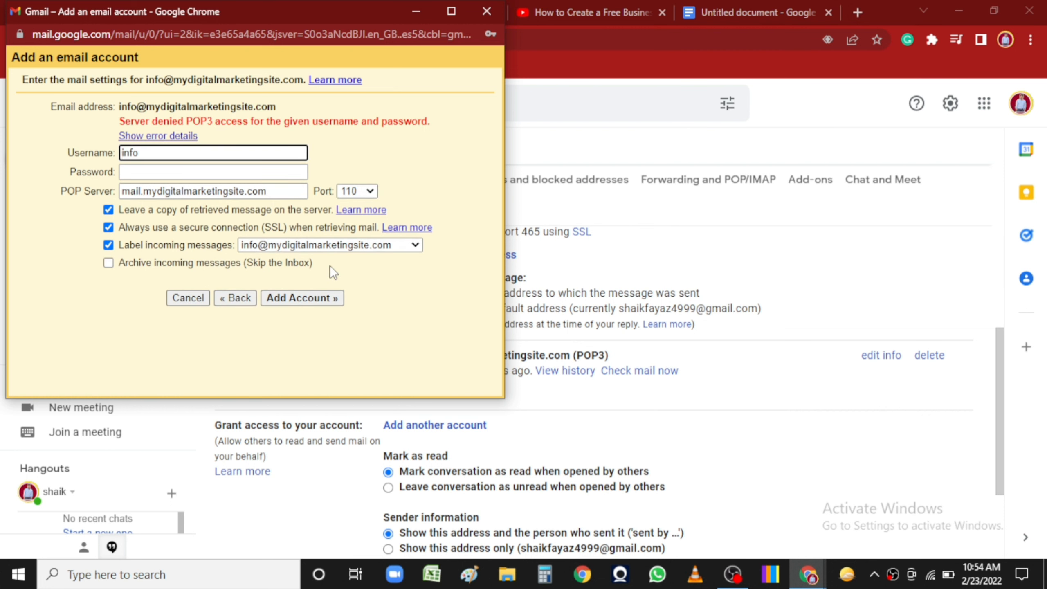
Correct the POP3 username to the full info address
{"action": "left_click", "coordinate": [230, 159]}
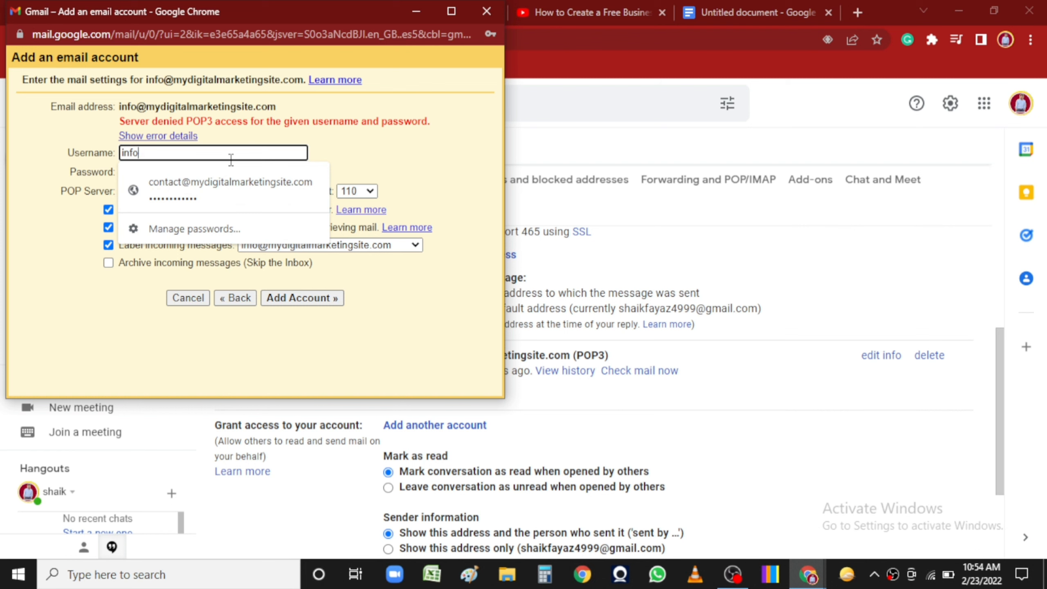
{"action": "left_click", "coordinate": [227, 181]}
{"action": "double_click", "coordinate": [155, 154]}
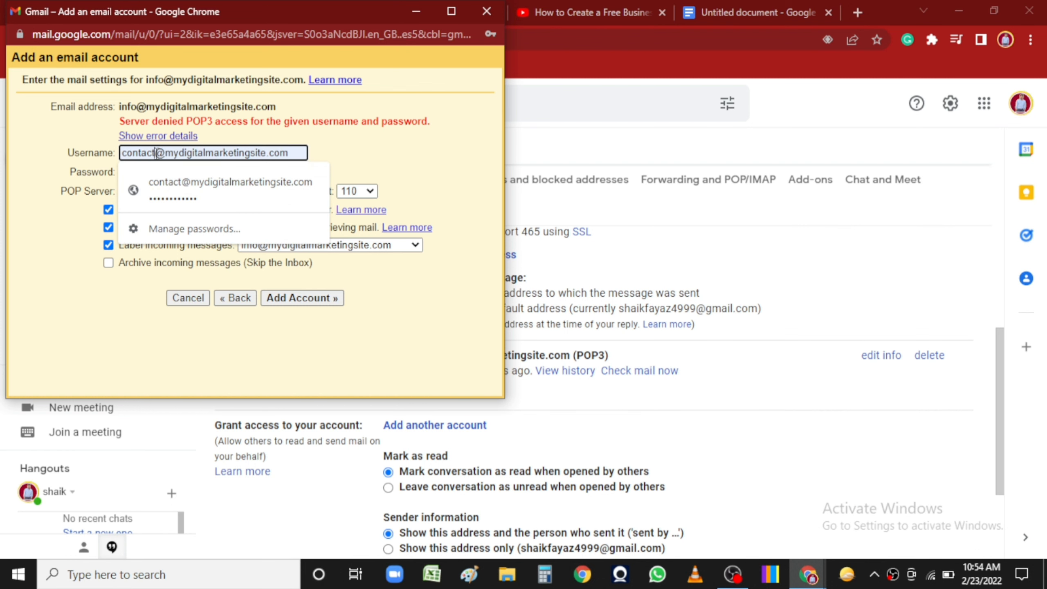
{"action": "key", "text": "BackSpace"}
{"action": "type", "text": "info"}
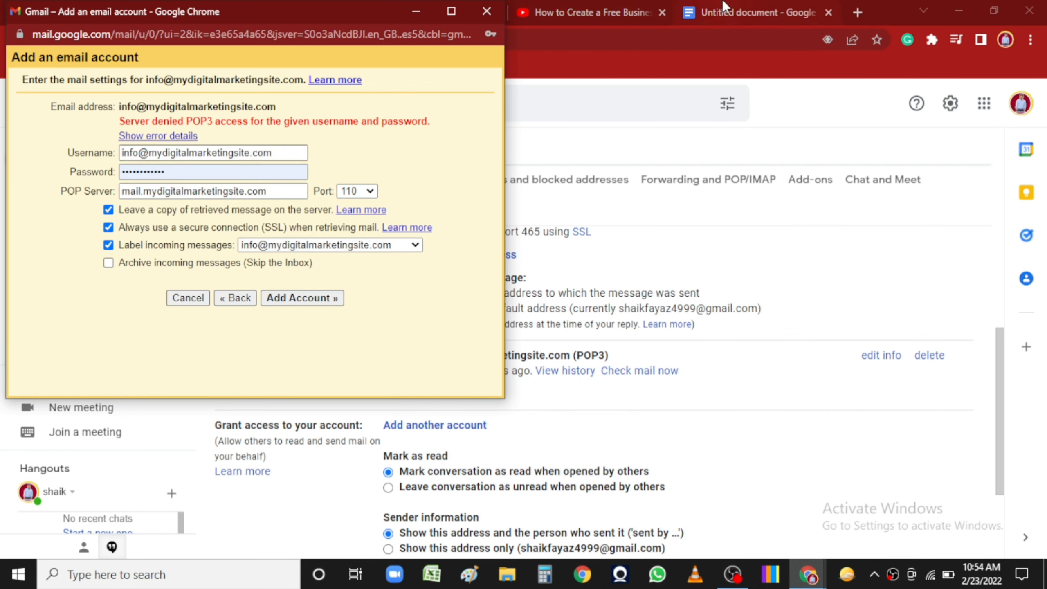
Replace the autofilled password with the correct info mailbox password
{"action": "left_click", "coordinate": [746, 12]}
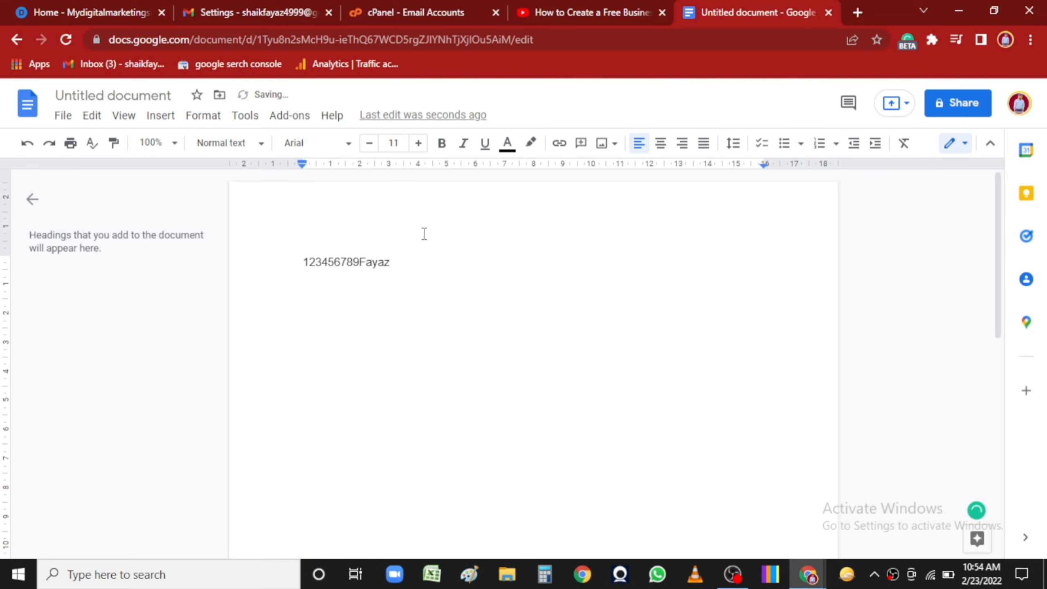
{"action": "left_click", "coordinate": [255, 7]}
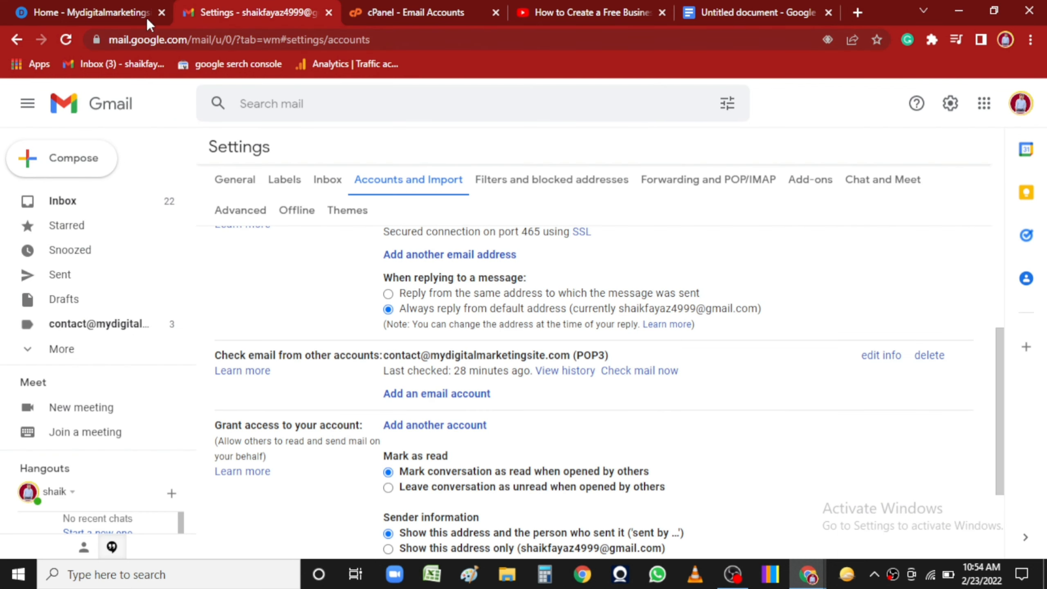
{"action": "left_click", "coordinate": [810, 574]}
{"action": "left_click", "coordinate": [860, 505]}
{"action": "left_click", "coordinate": [187, 173]}
{"action": "key", "text": "ctrl+a"}
{"action": "key", "text": "BackSpace"}
{"action": "key", "text": "ctrl+v"}
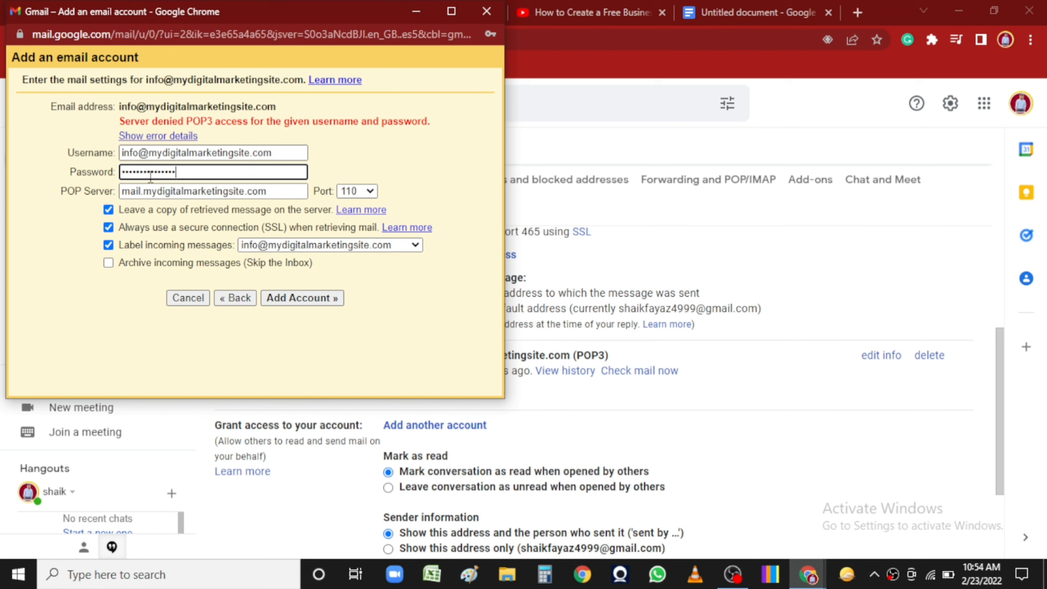
{"action": "left_click", "coordinate": [345, 192]}
Re-select port 995, add the POP3 account, and decline saving the password
{"action": "left_click", "coordinate": [355, 240]}
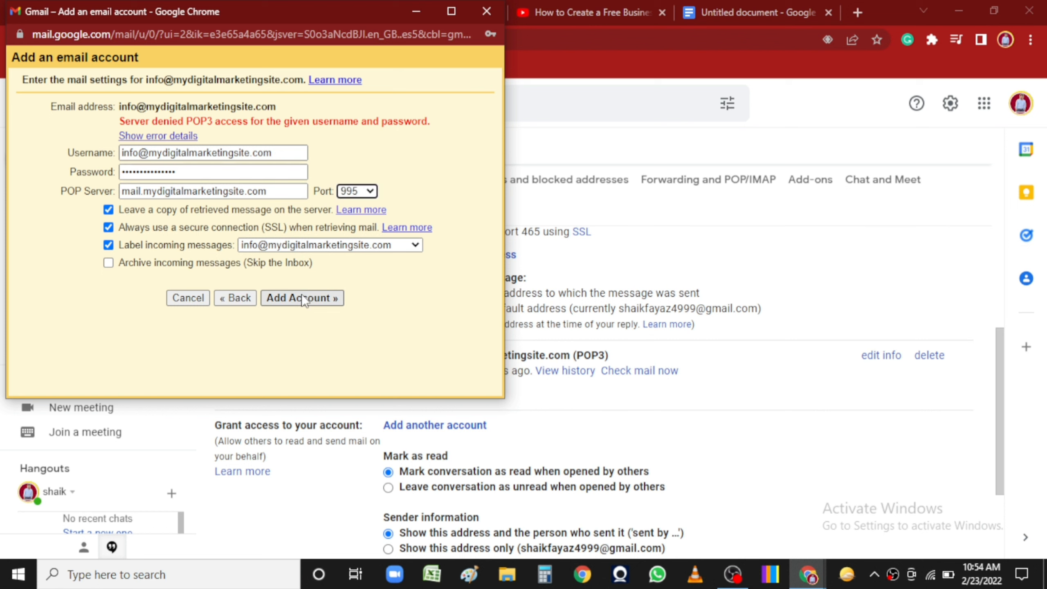
{"action": "left_click", "coordinate": [302, 297]}
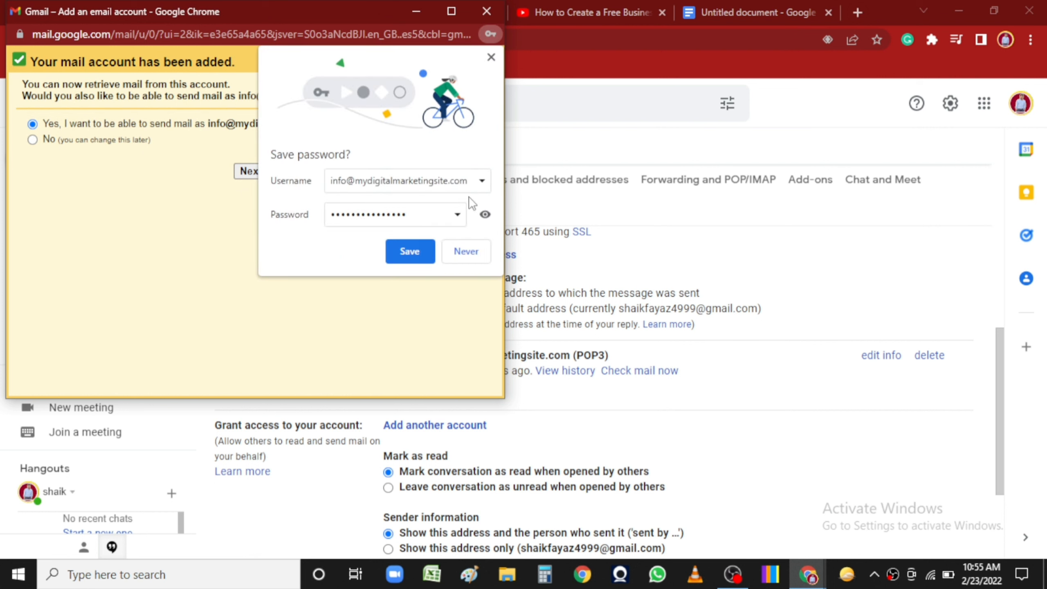
{"action": "left_click", "coordinate": [485, 214]}
{"action": "left_click", "coordinate": [485, 214]}
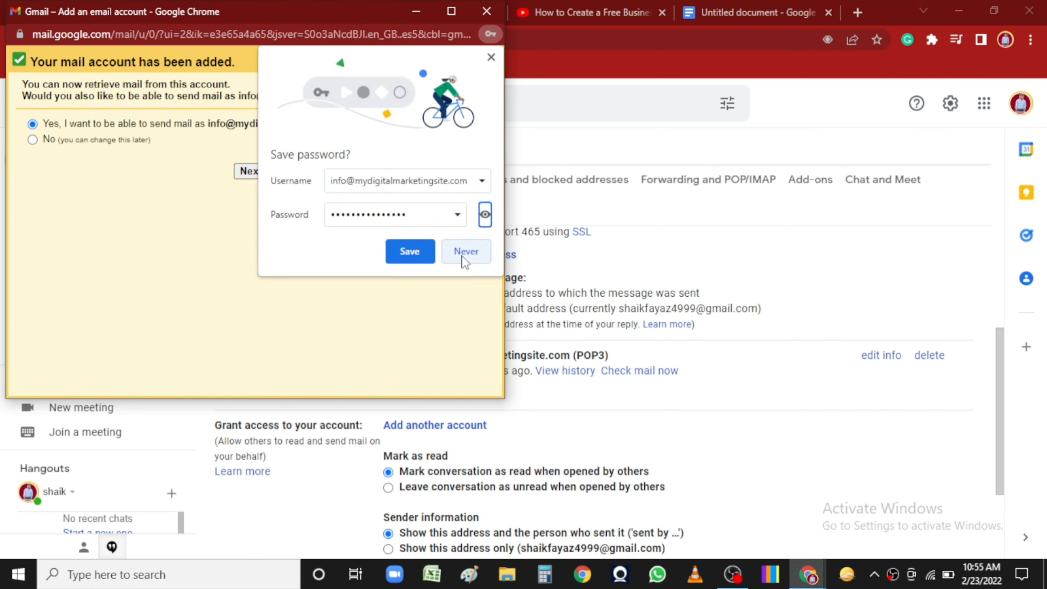
{"action": "left_click", "coordinate": [466, 252]}
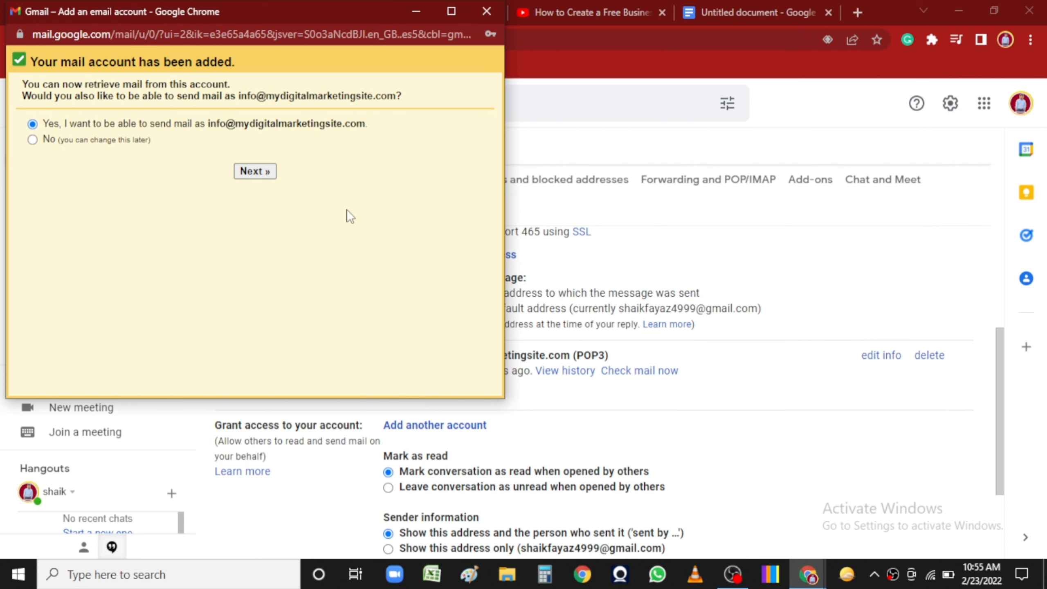
Choose to also send mail as the info address and fix the SMTP username to it
{"action": "left_click", "coordinate": [259, 171]}
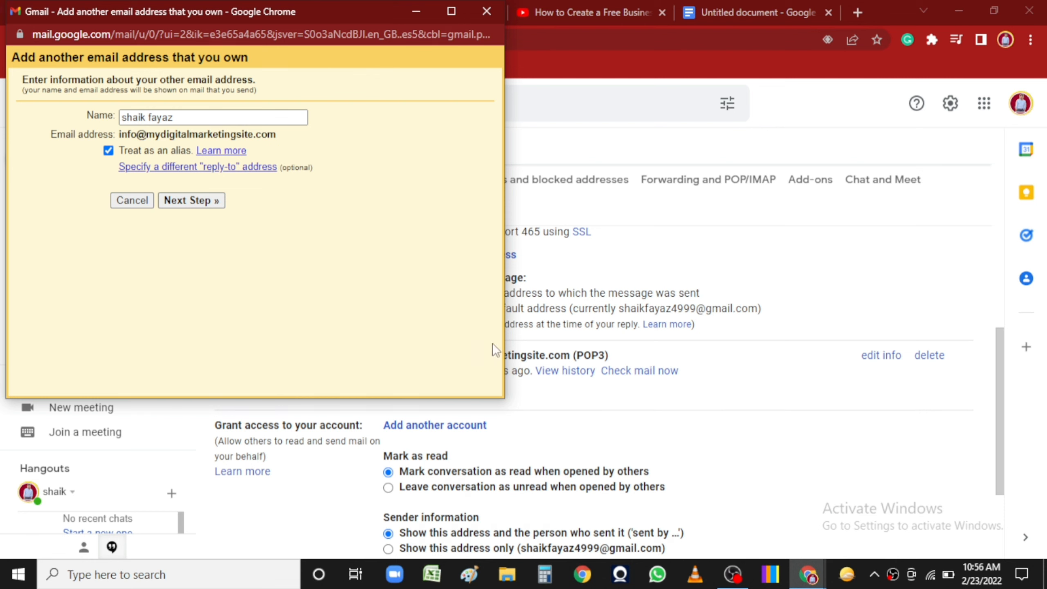
{"action": "left_click", "coordinate": [213, 202]}
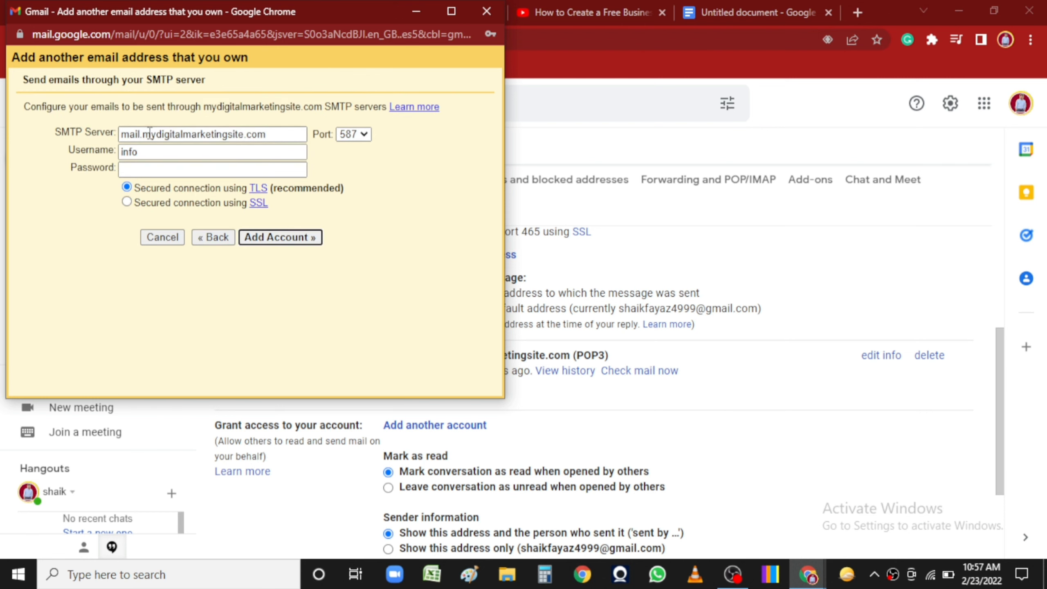
{"action": "left_click", "coordinate": [178, 154]}
{"action": "left_click", "coordinate": [181, 186]}
{"action": "left_click", "coordinate": [156, 154]}
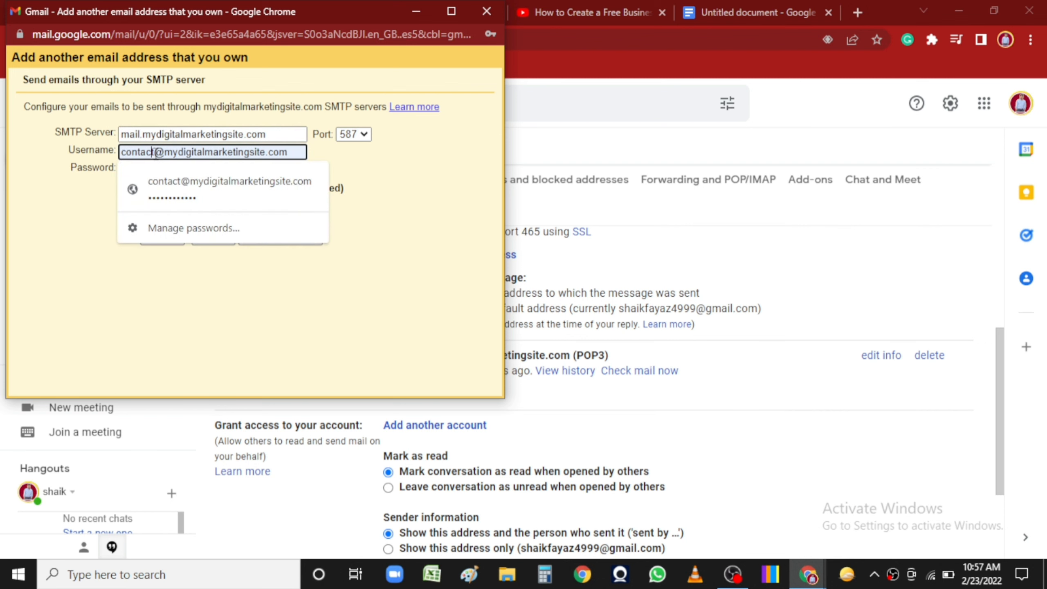
{"action": "key", "text": "BackSpace"}
{"action": "key", "text": "BackSpace"}
{"action": "key", "text": "BackSpace"}
{"action": "key", "text": "BackSpace"}
{"action": "key", "text": "BackSpace"}
{"action": "key", "text": "BackSpace"}
{"action": "key", "text": "BackSpace"}
{"action": "type", "text": "info"}
Paste the info mailbox password, select SSL, and set the outgoing port to 465
{"action": "double_click", "coordinate": [165, 170]}
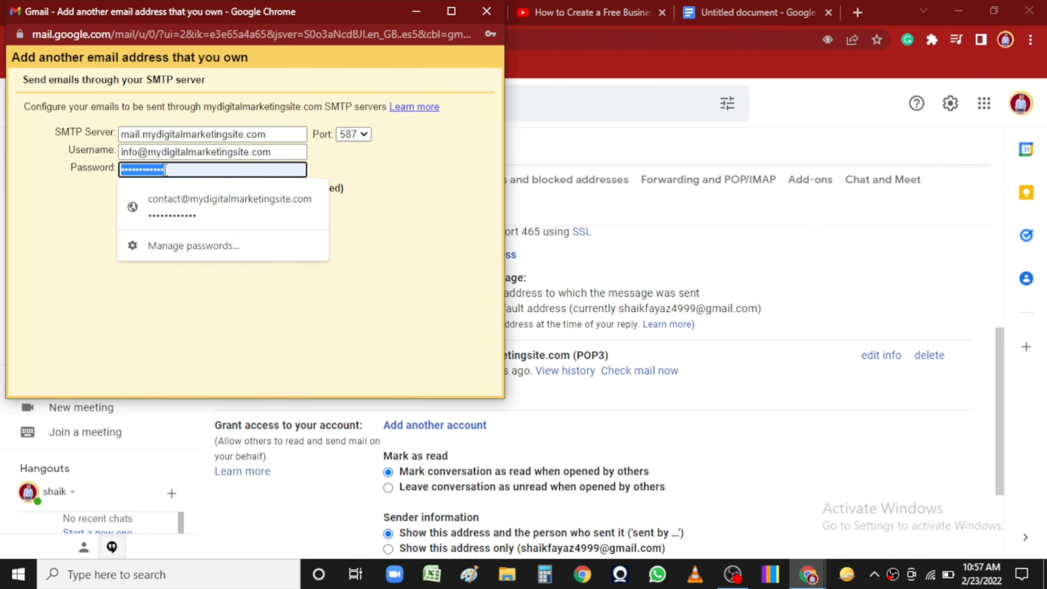
{"action": "key", "text": "BackSpace"}
{"action": "key", "text": "ctrl+v"}
{"action": "left_click", "coordinate": [126, 203]}
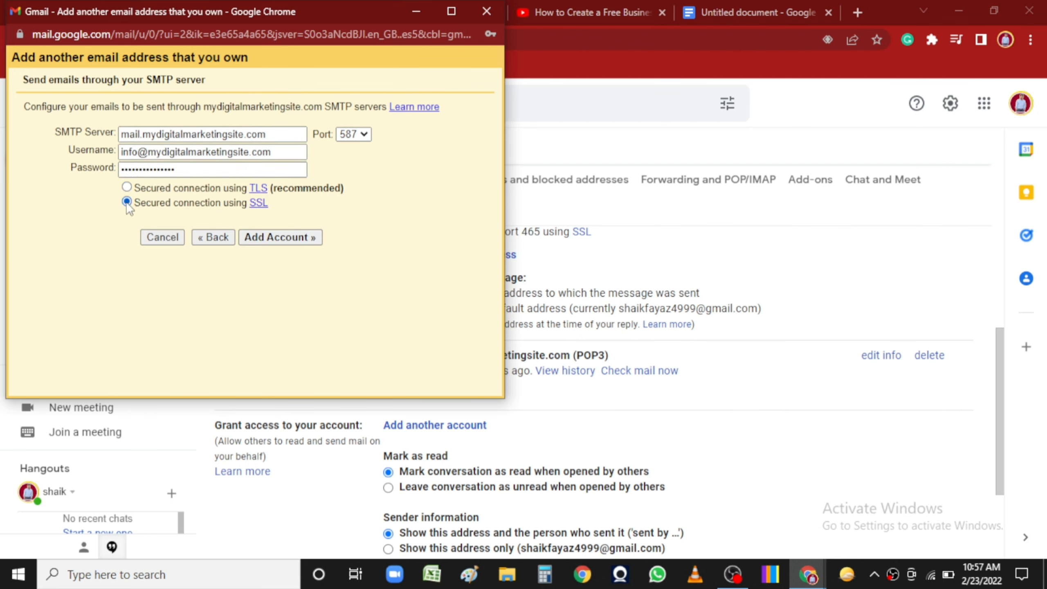
{"action": "left_click", "coordinate": [364, 142]}
{"action": "left_click", "coordinate": [348, 161]}
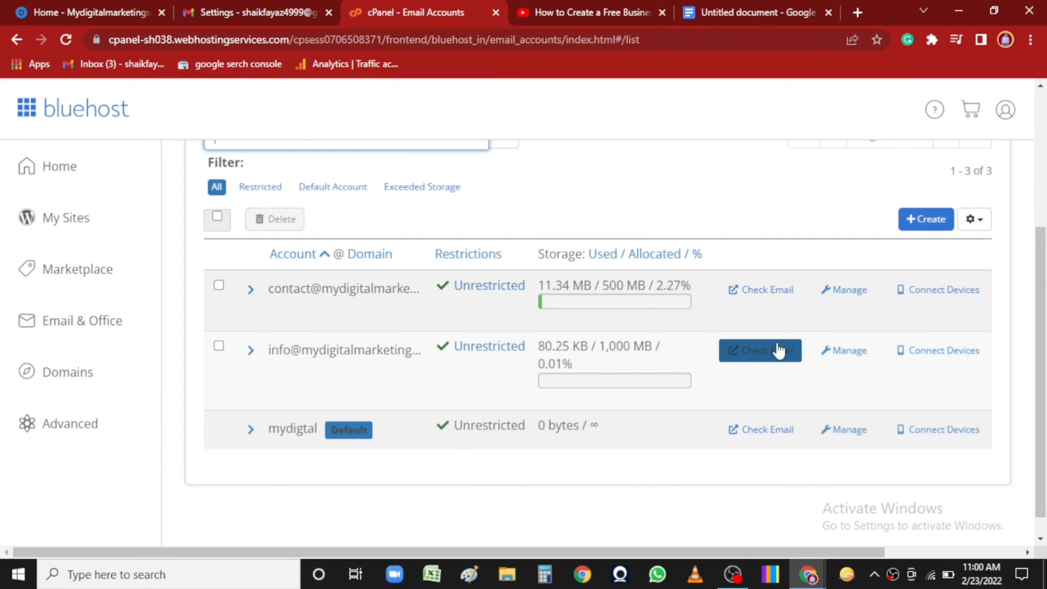
Read the info mailbox's client configuration email in Roundcube, then return to Gmail's SMTP dialog
{"action": "left_click", "coordinate": [777, 350]}
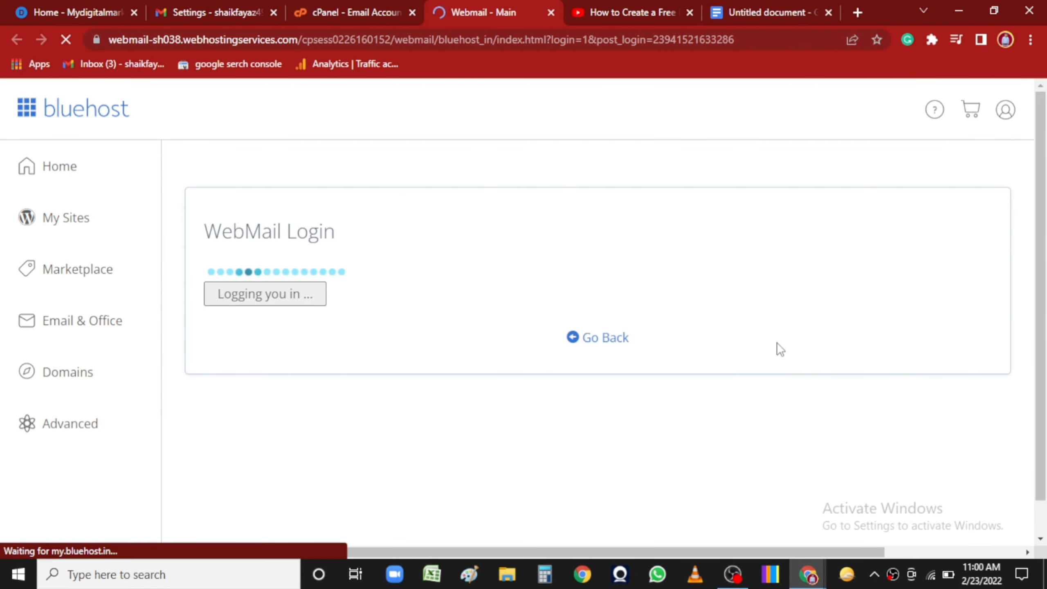
{"action": "left_click", "coordinate": [309, 247]}
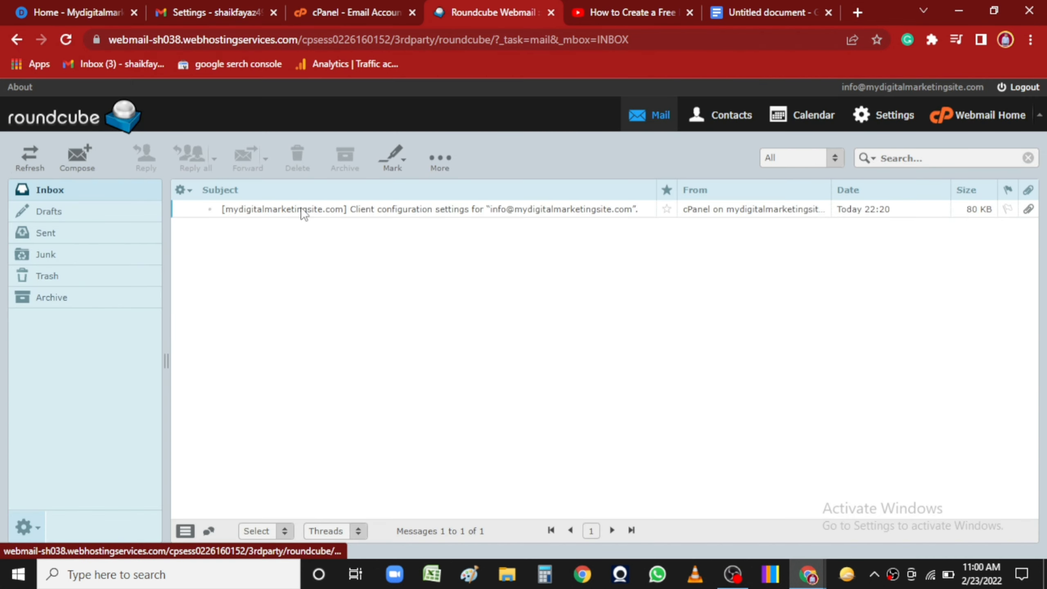
{"action": "left_click", "coordinate": [321, 217]}
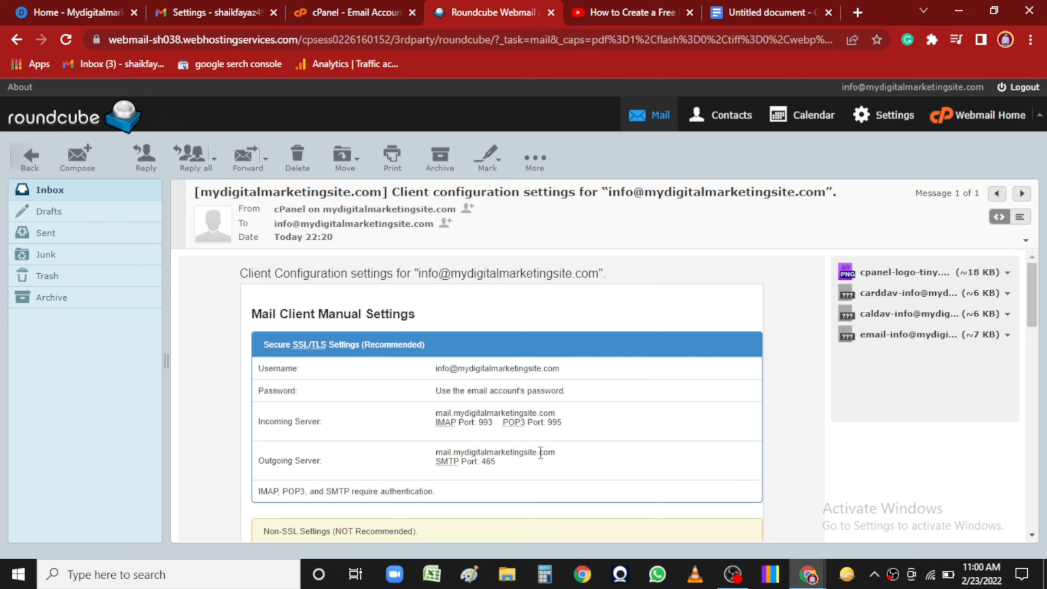
{"action": "mouse_move", "coordinate": [808, 575]}
{"action": "left_click", "coordinate": [936, 516]}
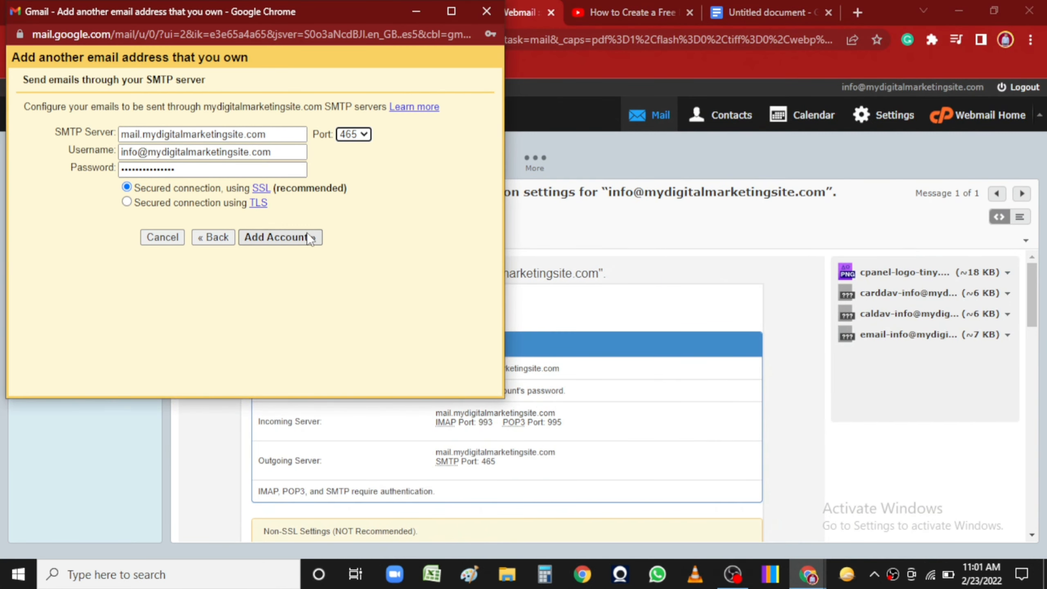
Submit the SMTP settings and copy the code from the Gmail Confirmation email in Roundcube
{"action": "left_click", "coordinate": [307, 236]}
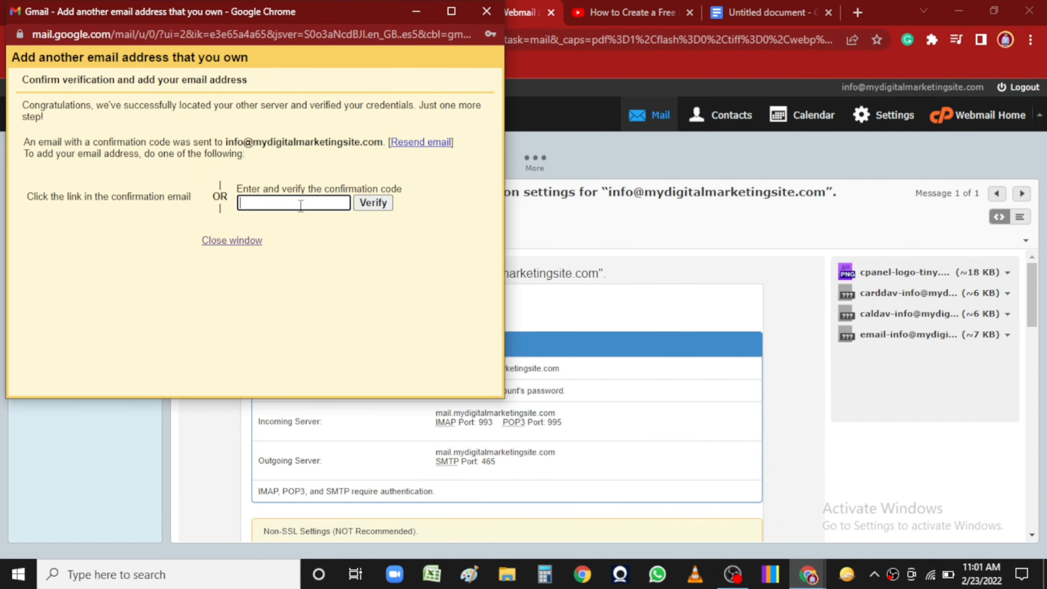
{"action": "left_click", "coordinate": [417, 9]}
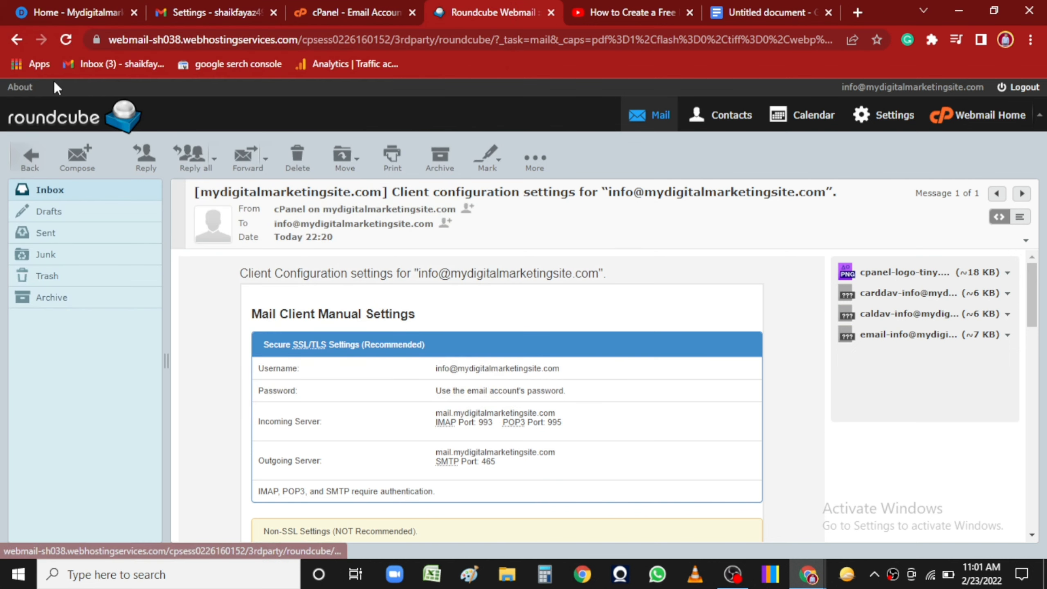
{"action": "left_click", "coordinate": [94, 188]}
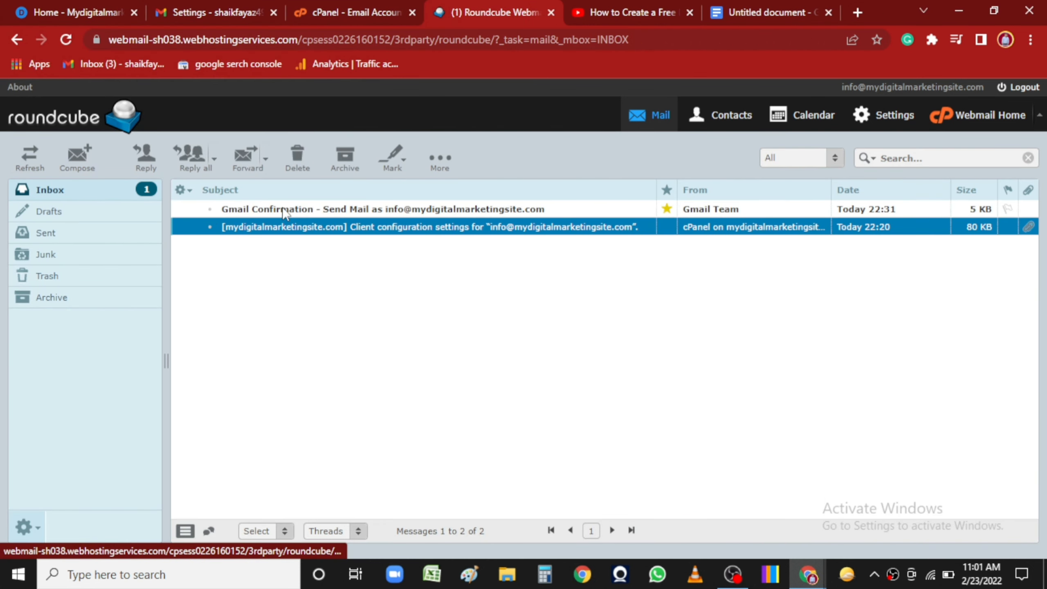
{"action": "double_click", "coordinate": [395, 211]}
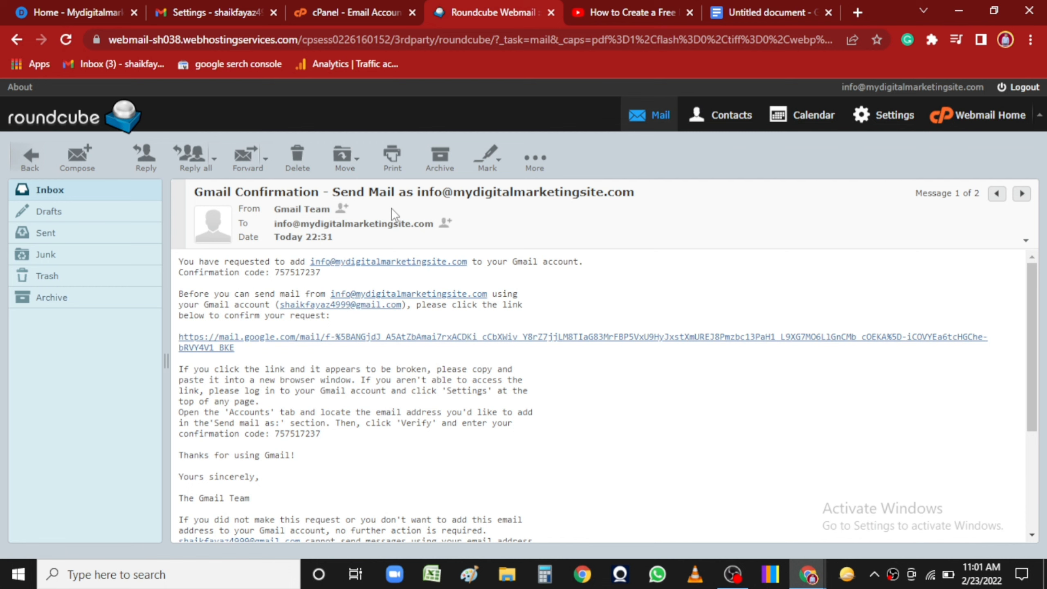
{"action": "left_click_drag", "start_coordinate": [323, 274], "coordinate": [281, 274]}
{"action": "key", "text": "ctrl+c"}
Paste the confirmation code into Gmail's popup, verify it, and return to Settings
{"action": "left_click", "coordinate": [817, 566]}
{"action": "left_click", "coordinate": [887, 501]}
{"action": "left_click", "coordinate": [298, 203]}
{"action": "key", "text": "ctrl+v"}
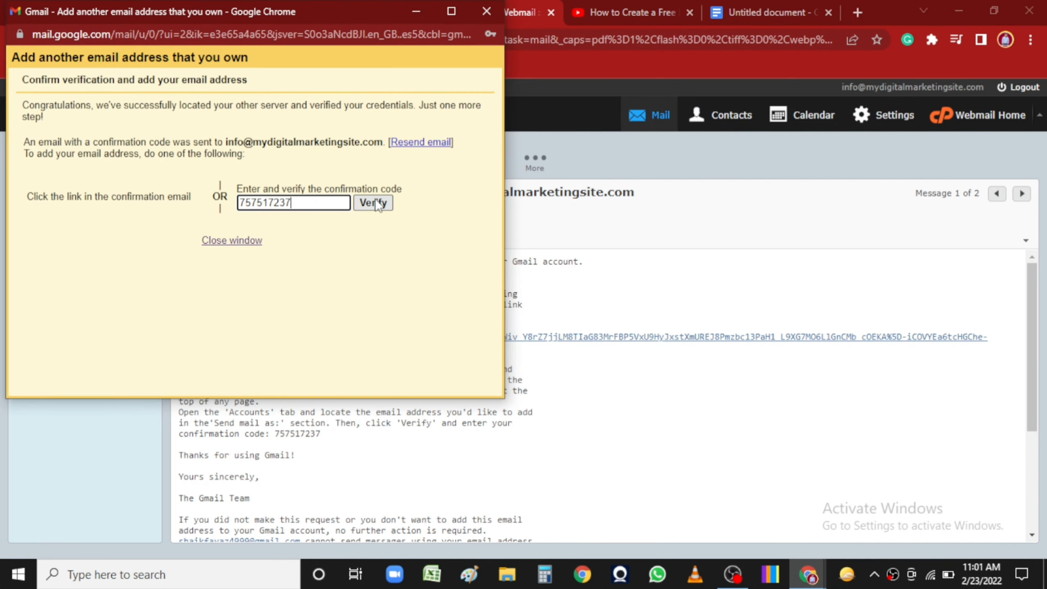
{"action": "left_click", "coordinate": [373, 203]}
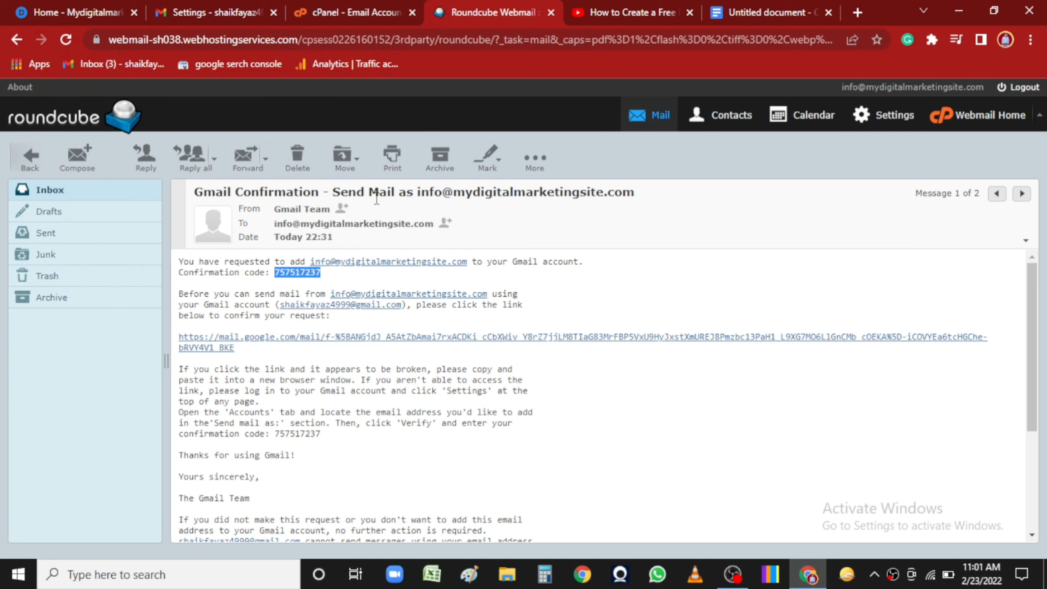
{"action": "left_click", "coordinate": [217, 12]}
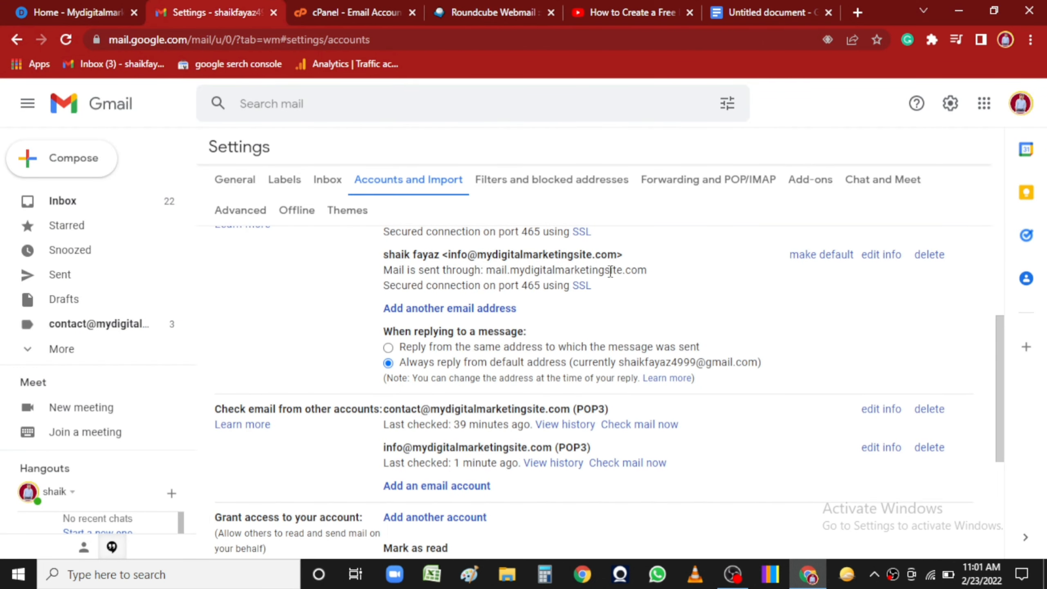
Reload settings and compose a new message from the info business address
{"action": "scroll", "coordinate": [1002, 372], "scroll_direction": "down", "scroll_amount": 1}
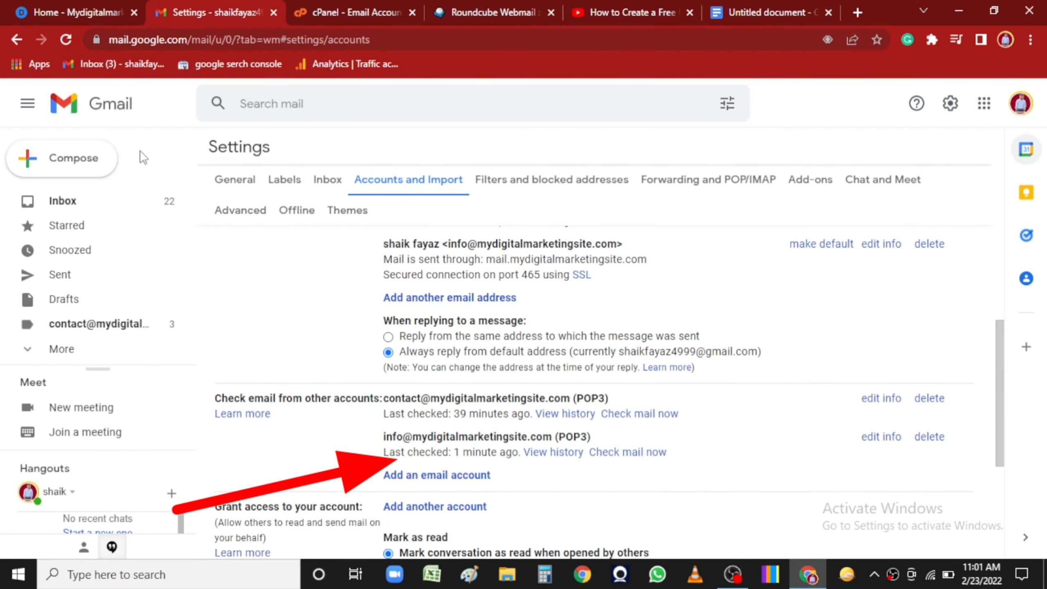
{"action": "left_click", "coordinate": [66, 39]}
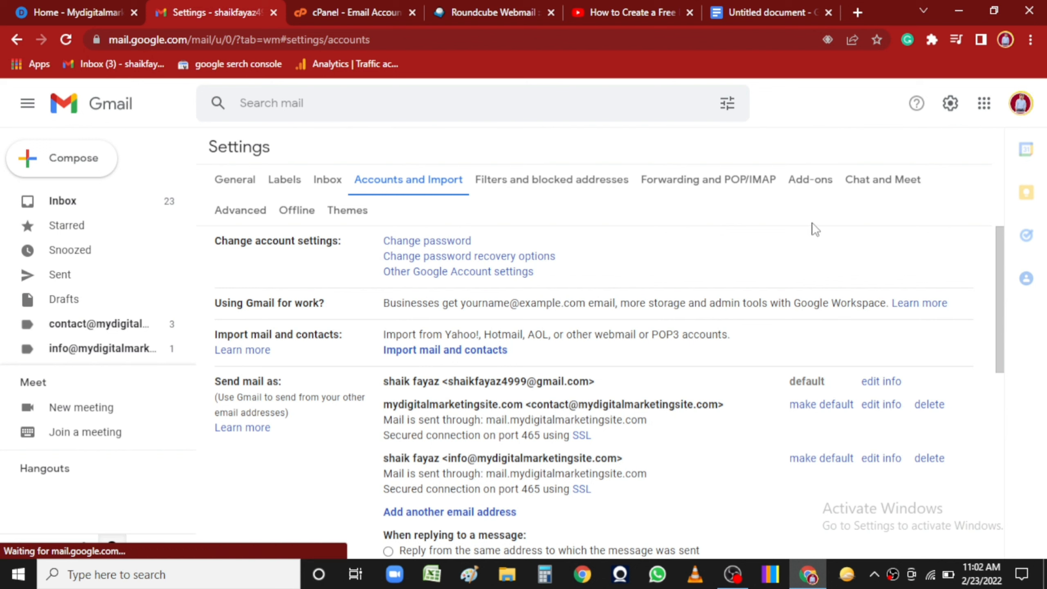
{"action": "left_click_drag", "start_coordinate": [997, 249], "coordinate": [1025, 390]}
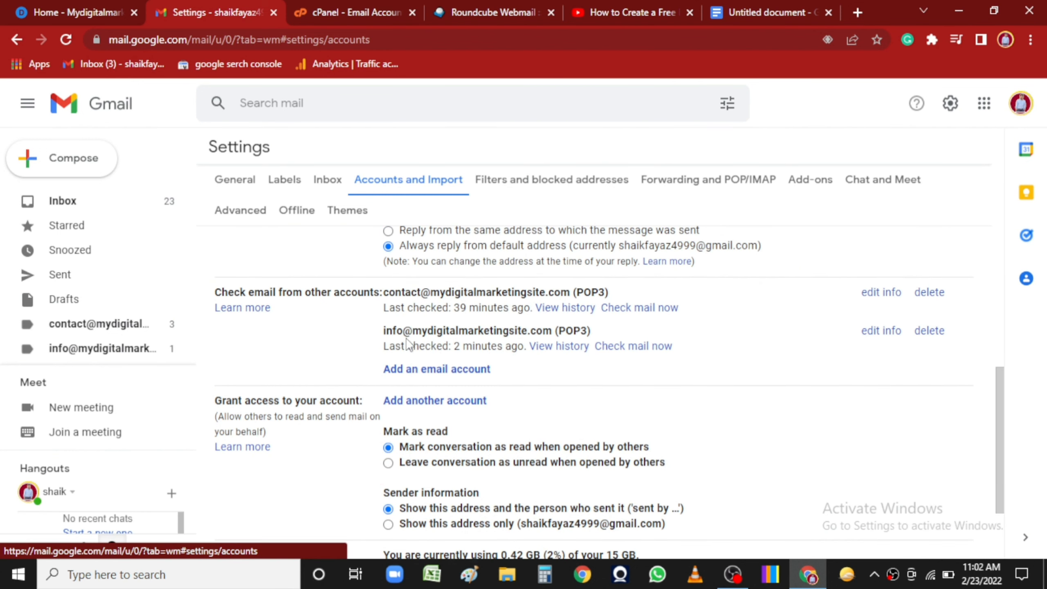
{"action": "left_click", "coordinate": [82, 158]}
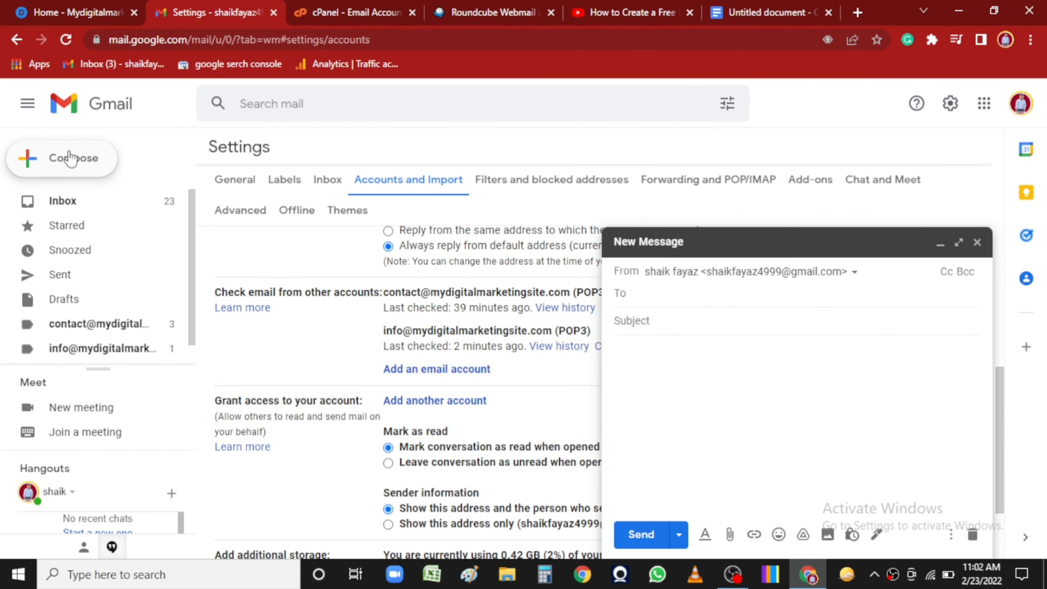
{"action": "left_click", "coordinate": [676, 272]}
{"action": "left_click", "coordinate": [734, 347]}
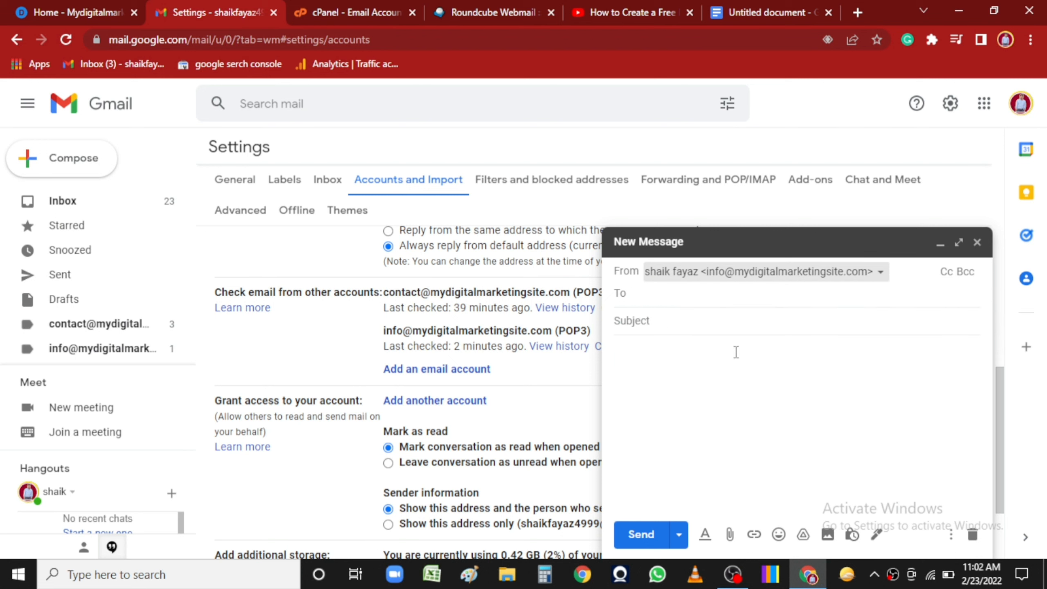
Address it to the personal Gmail account with subject 'test email', body 'to send test', and send
{"action": "left_click", "coordinate": [655, 297]}
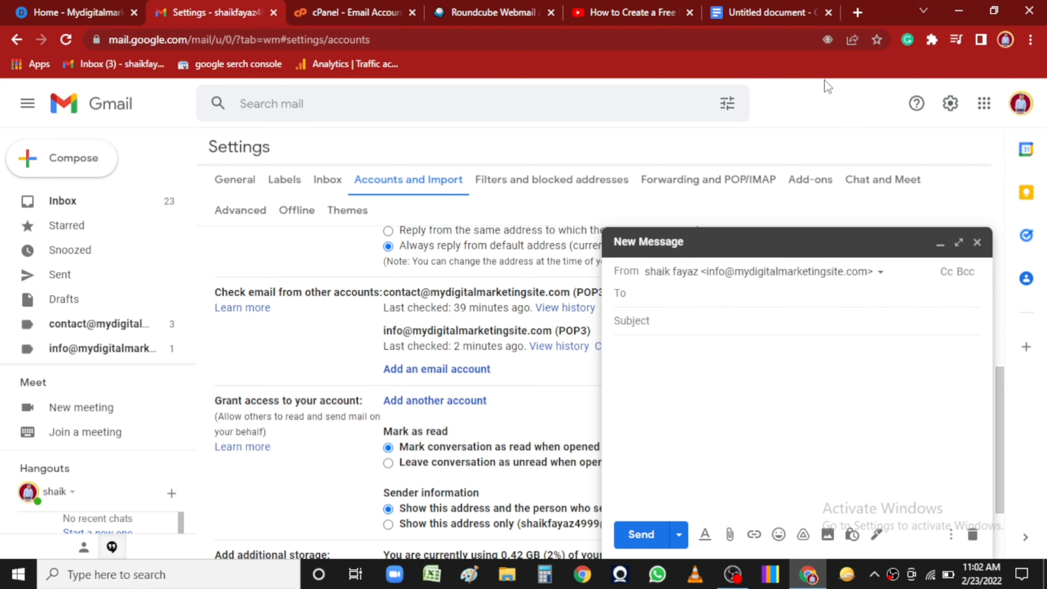
{"action": "type", "text": "shaik"}
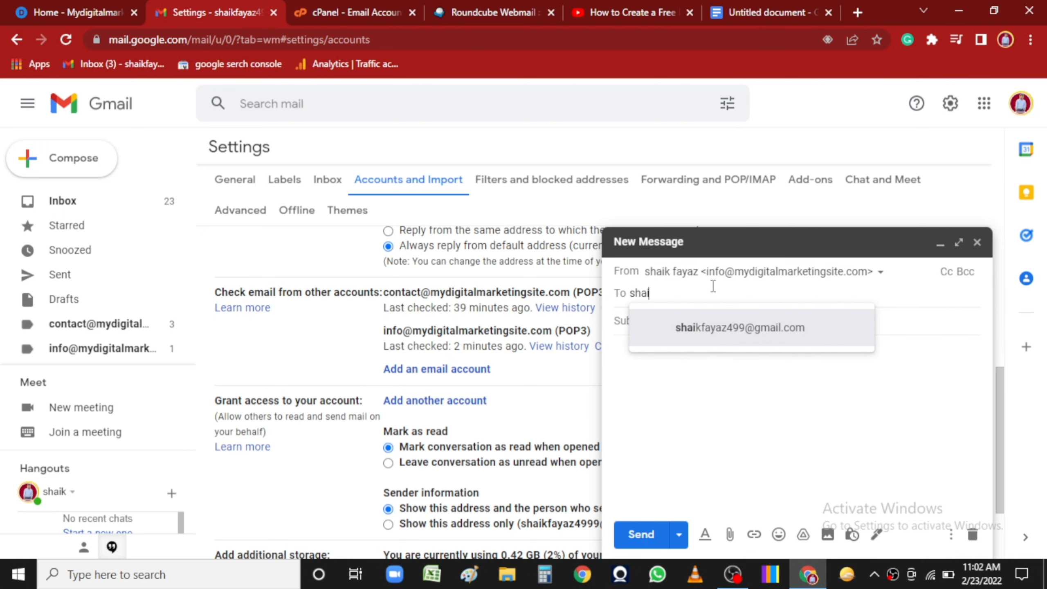
{"action": "left_click", "coordinate": [718, 333]}
{"action": "type", "text": "hai"}
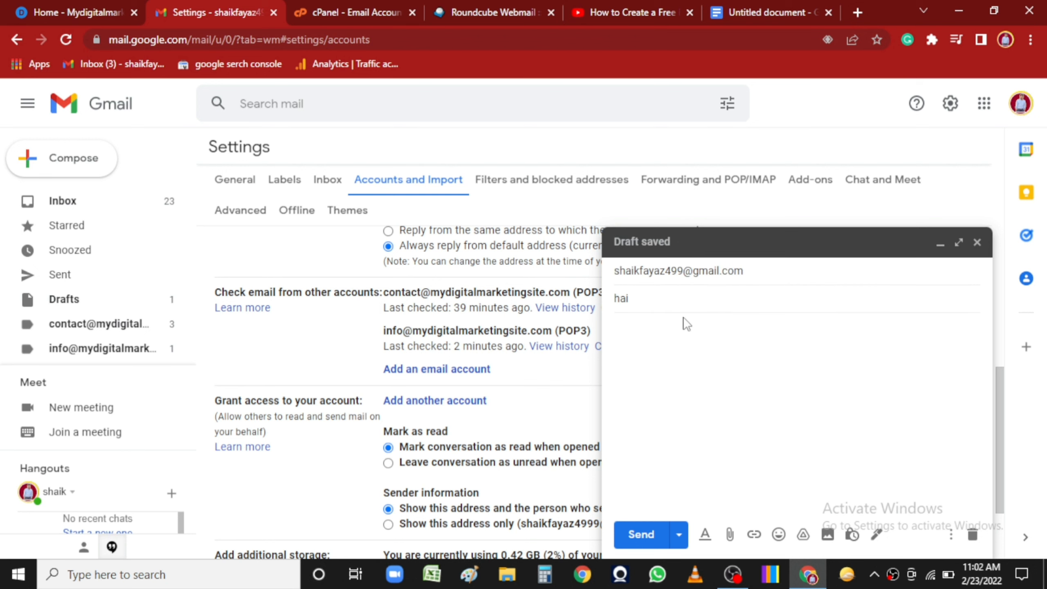
{"action": "key", "text": "BackSpace"}
{"action": "key", "text": "BackSpace"}
{"action": "type", "text": "test email"}
{"action": "left_click", "coordinate": [686, 326]}
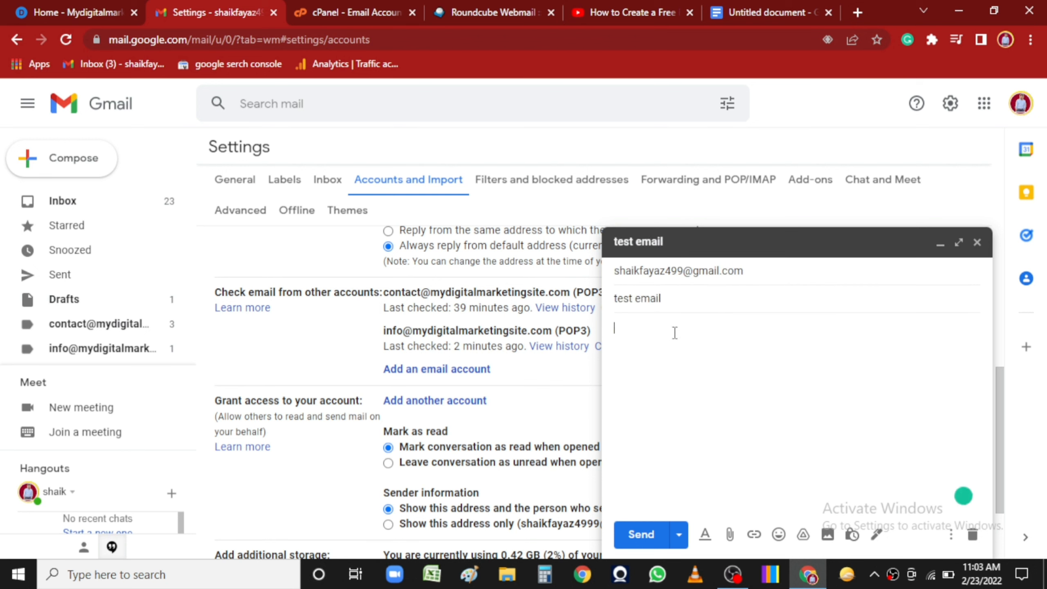
{"action": "type", "text": "to send test"}
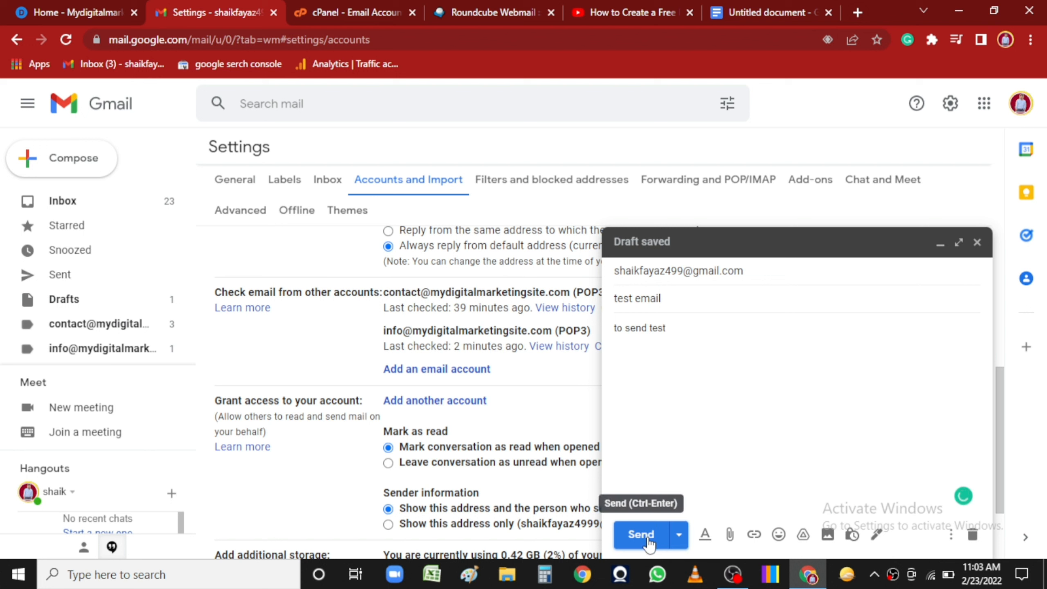
{"action": "left_click", "coordinate": [648, 535]}
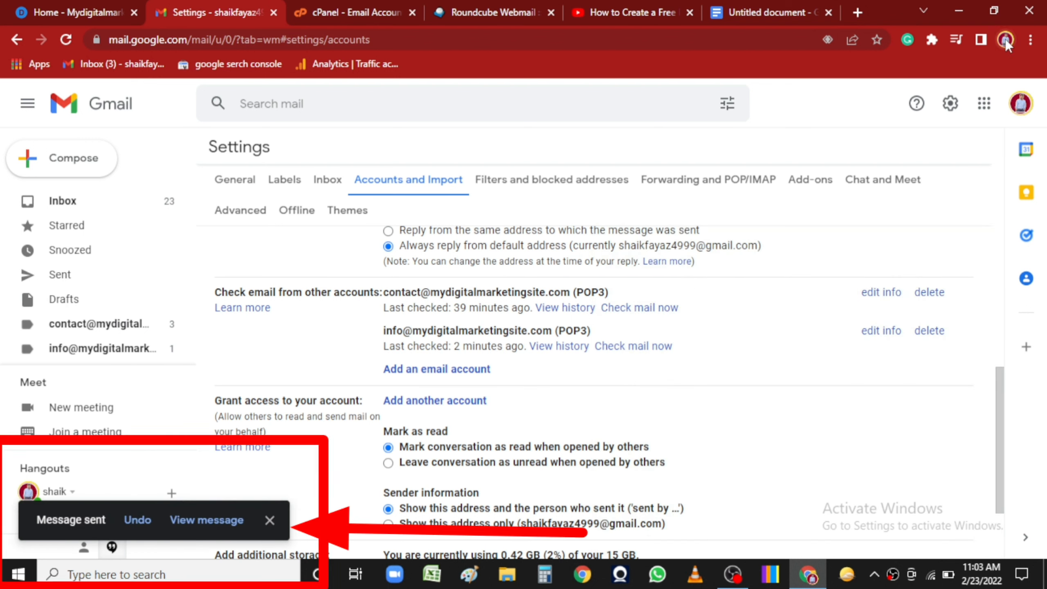
{"action": "left_click", "coordinate": [1021, 103]}
In the personal Chrome profile's Gmail, open the 'test email' and check its delivery details
{"action": "left_click", "coordinate": [879, 104]}
{"action": "left_click", "coordinate": [1006, 40]}
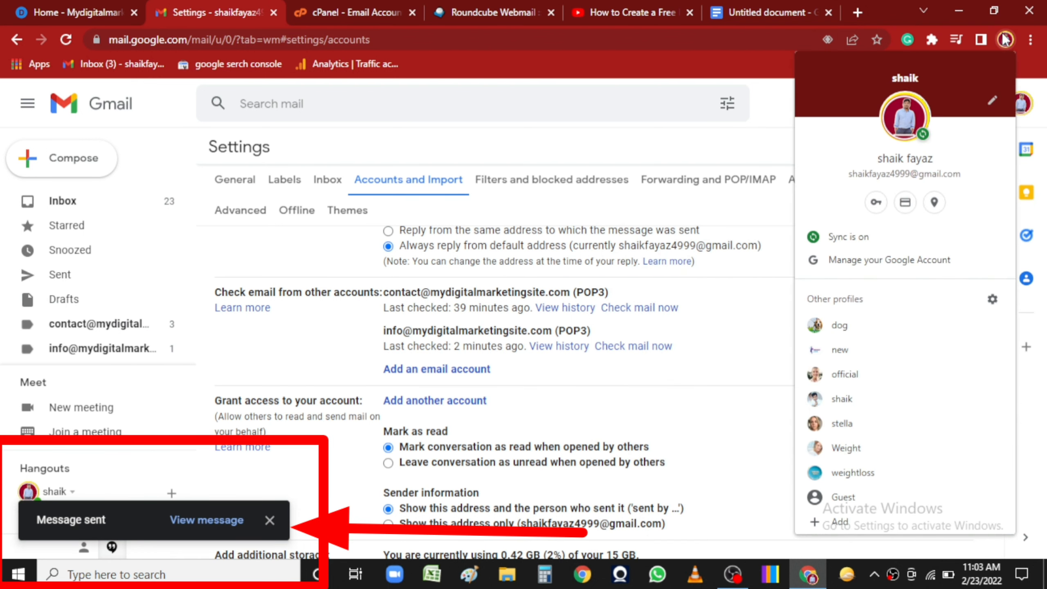
{"action": "left_click", "coordinate": [839, 401]}
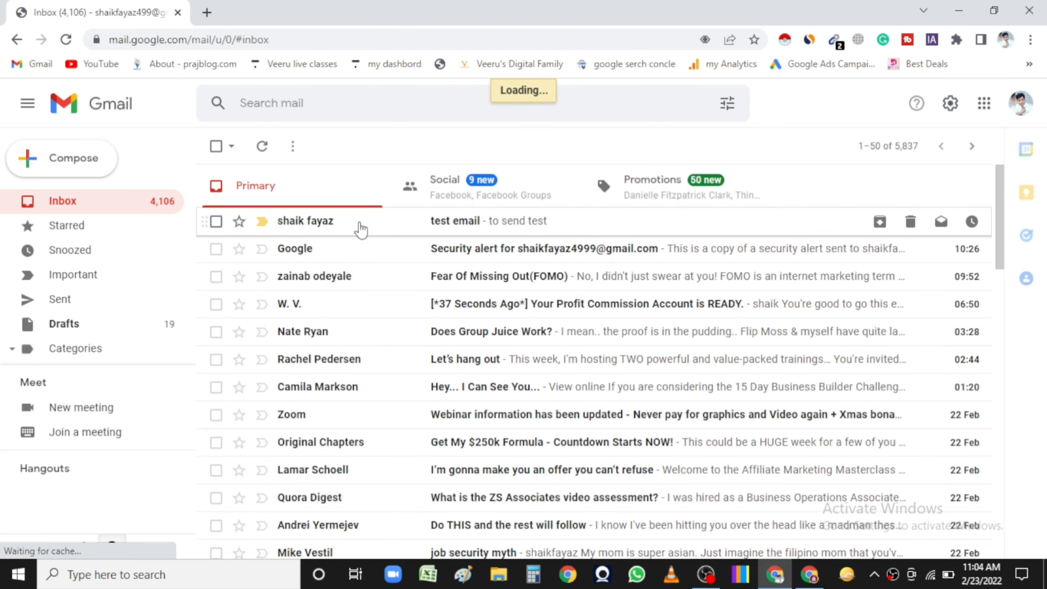
{"action": "left_click", "coordinate": [315, 223]}
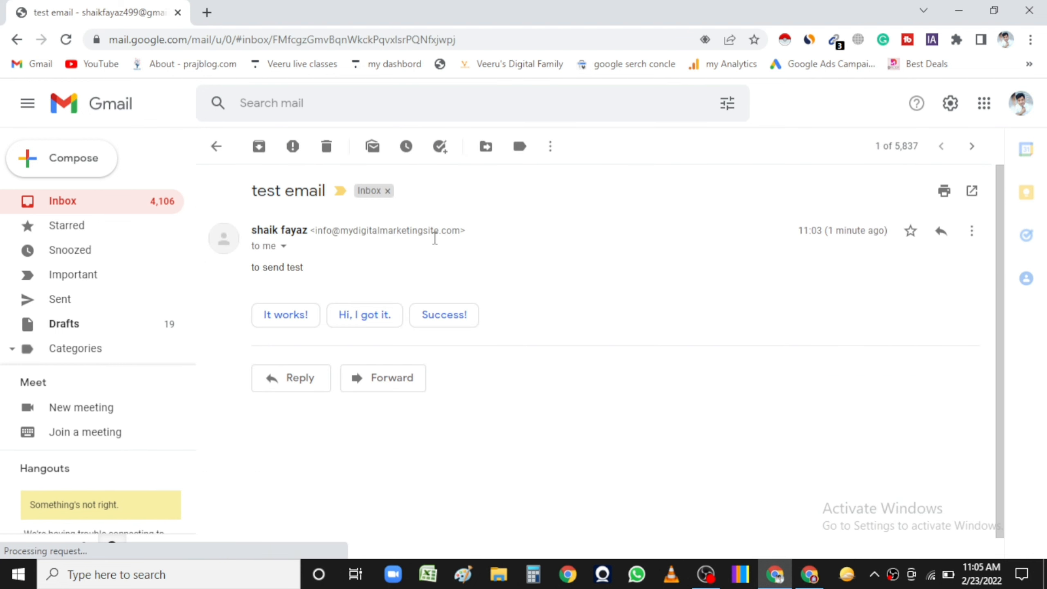
{"action": "left_click", "coordinate": [283, 246]}
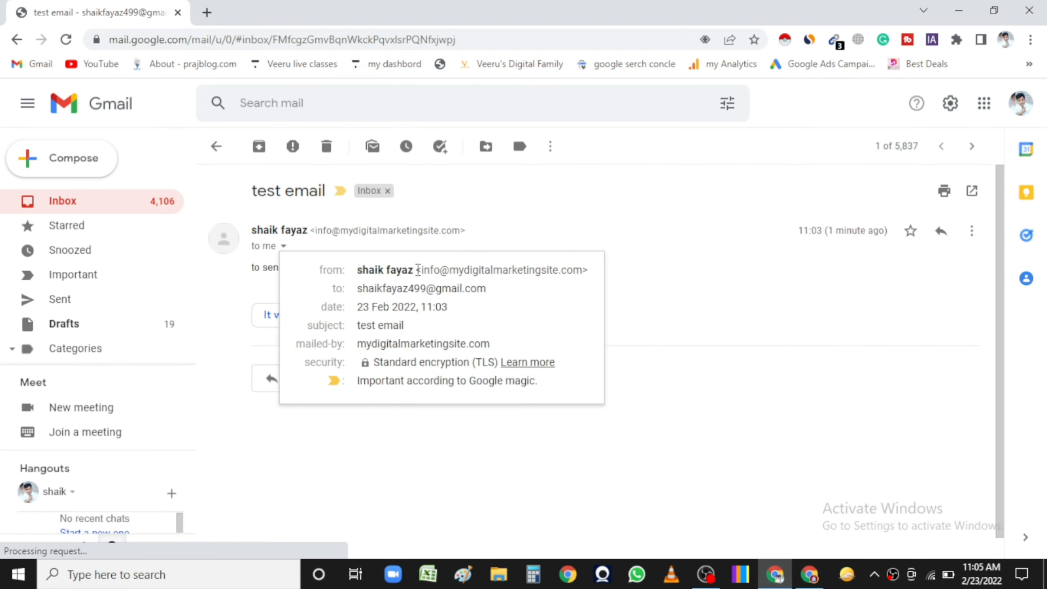
{"action": "left_click", "coordinate": [406, 455]}
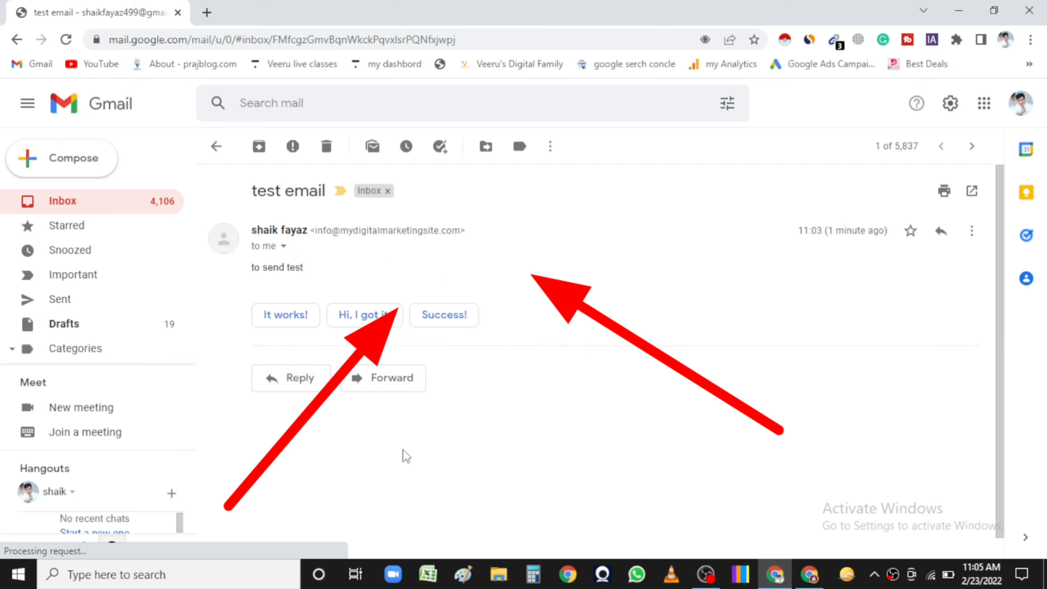
Reply 'i oworkreed sucessfully' to the test email and send it
{"action": "left_click", "coordinate": [290, 321]}
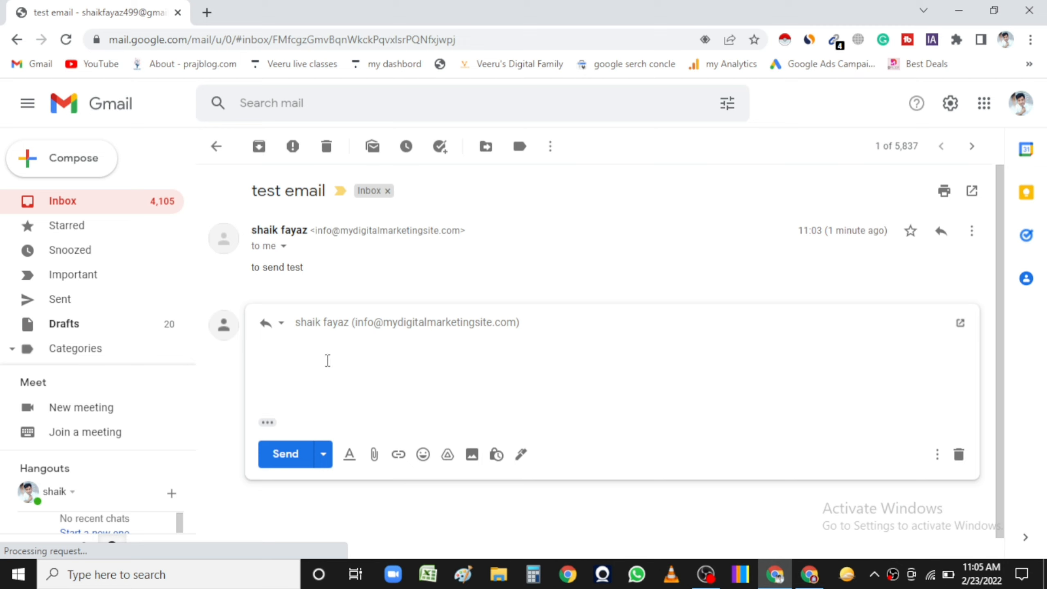
{"action": "type", "text": "i owor"}
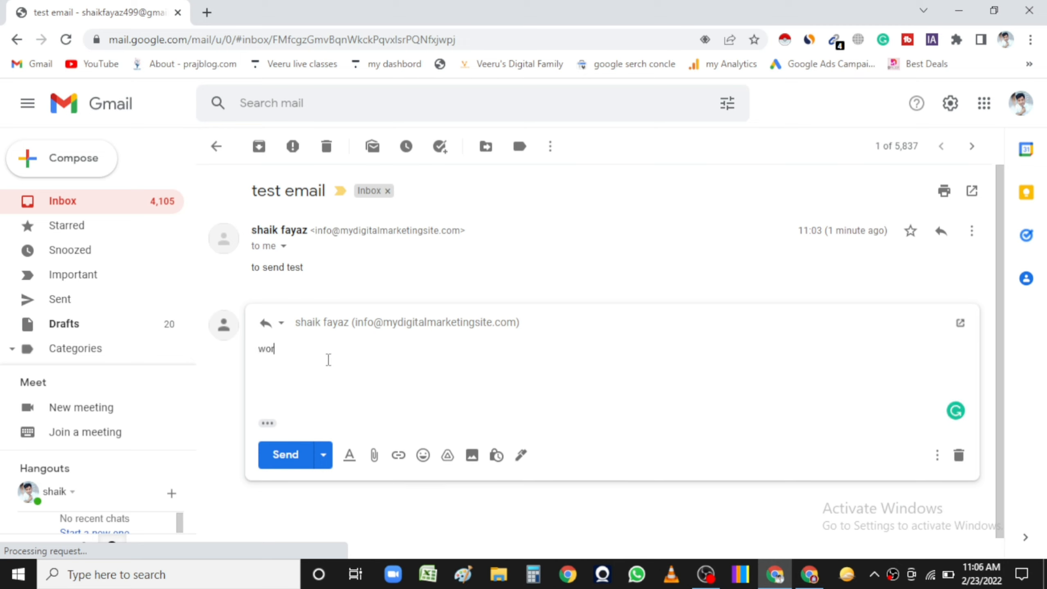
{"action": "type", "text": "kreed sucessfully"}
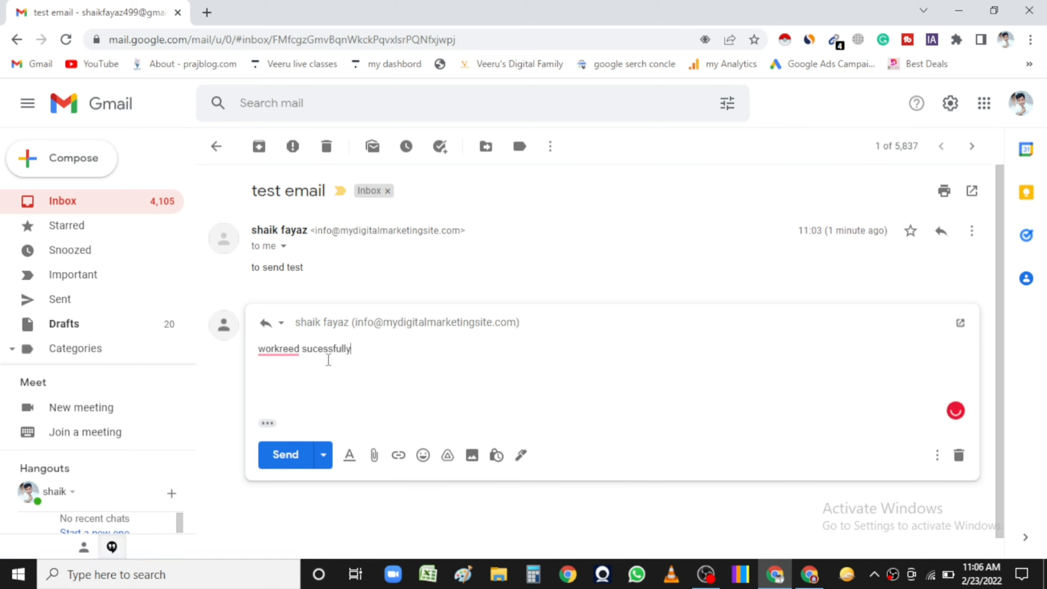
{"action": "left_click", "coordinate": [286, 457]}
{"action": "left_click", "coordinate": [810, 575]}
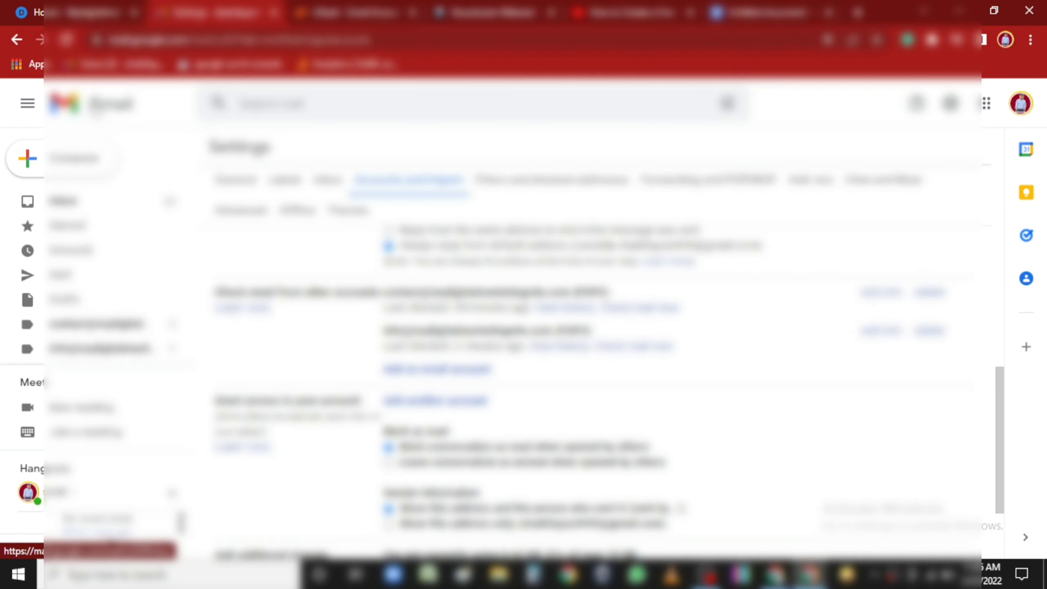
Browse the info address label's mails, including the Gmail Confirmation and mail client settings messages, then the contact label
{"action": "left_click", "coordinate": [95, 109]}
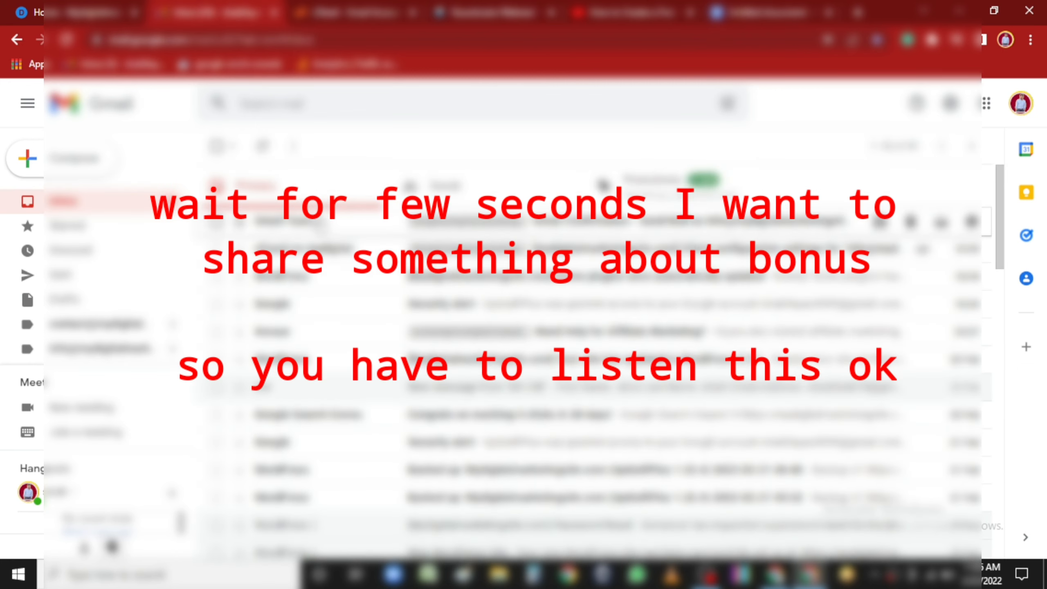
{"action": "scroll", "coordinate": [103, 268], "scroll_direction": "down", "scroll_amount": 1}
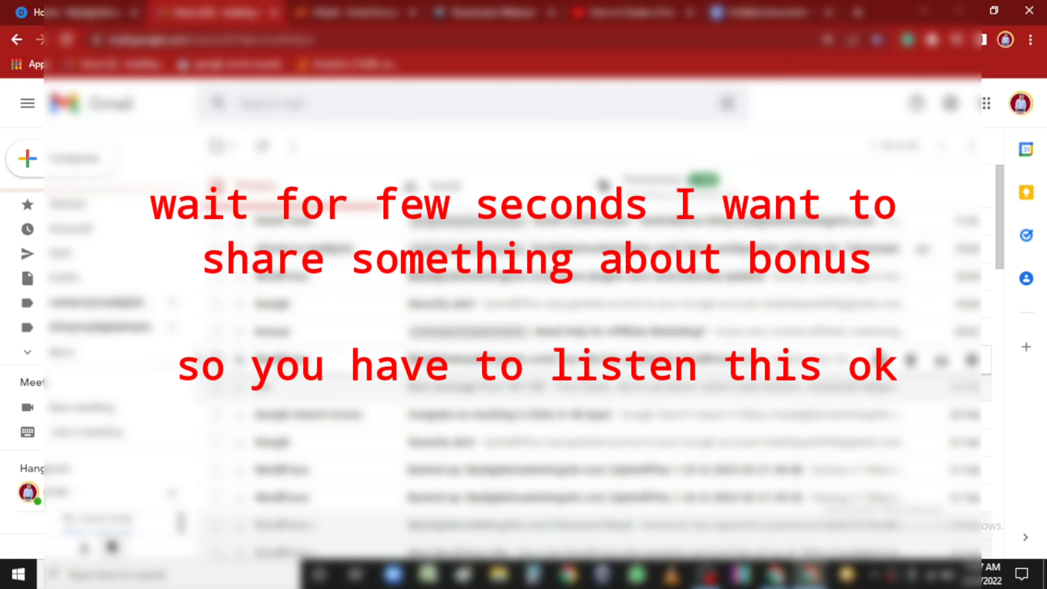
{"action": "left_click", "coordinate": [118, 332]}
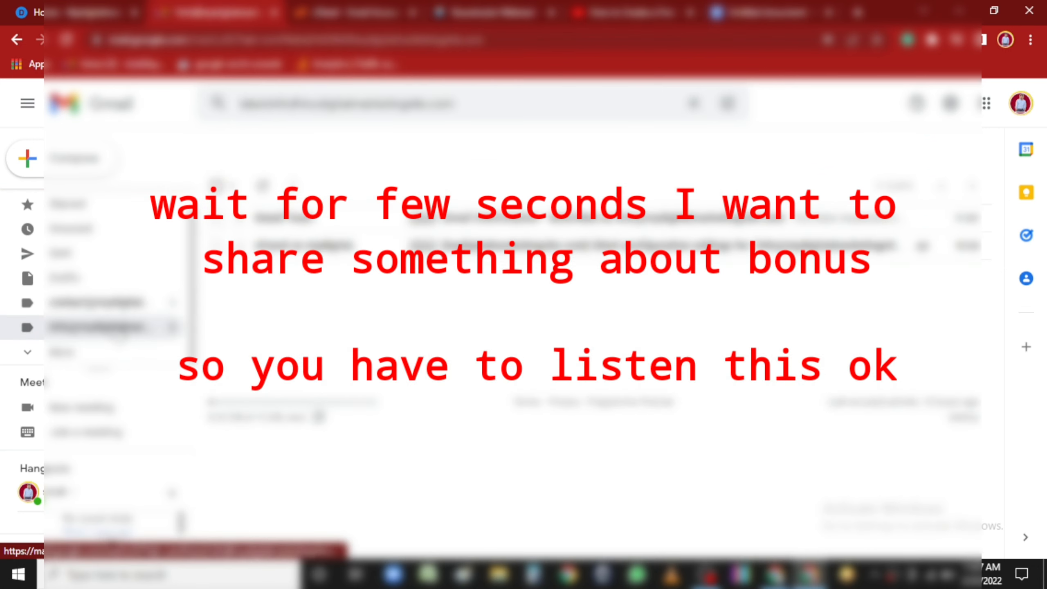
{"action": "left_click", "coordinate": [358, 229]}
{"action": "left_click", "coordinate": [219, 151]}
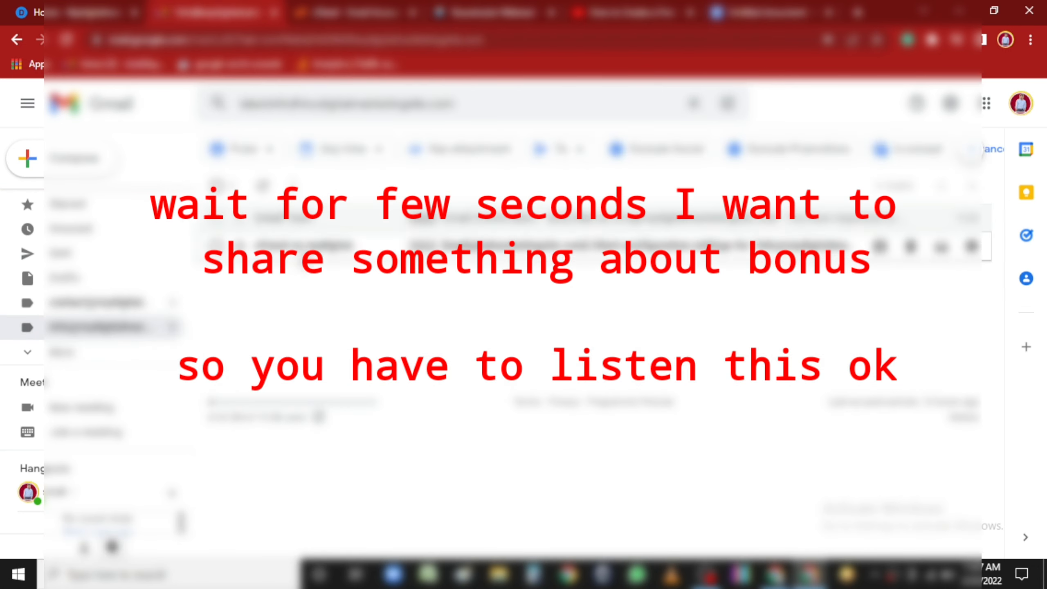
{"action": "left_click", "coordinate": [306, 250]}
{"action": "left_click", "coordinate": [217, 146]}
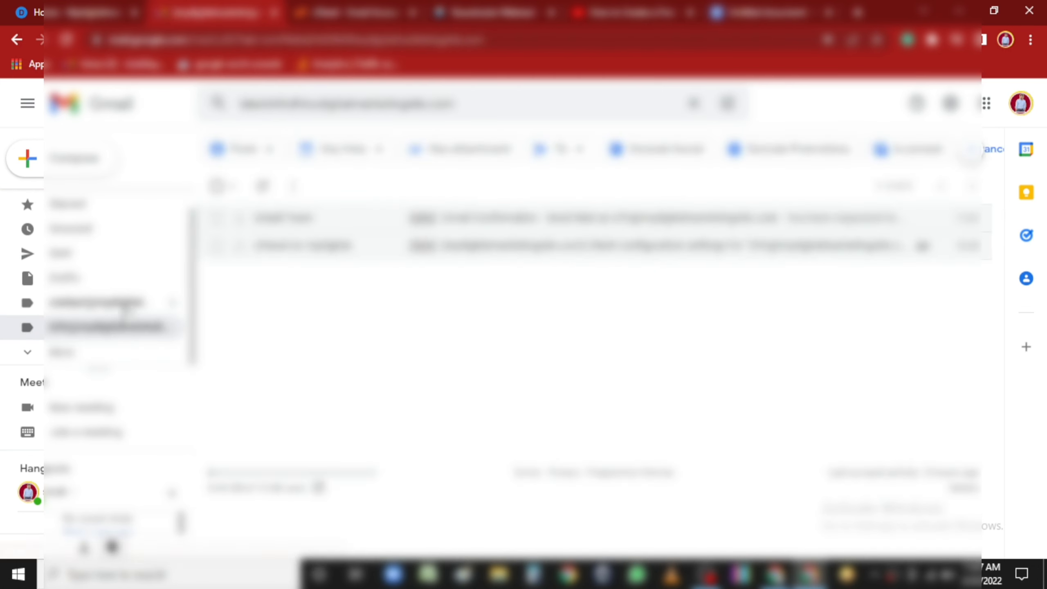
{"action": "left_click", "coordinate": [128, 304]}
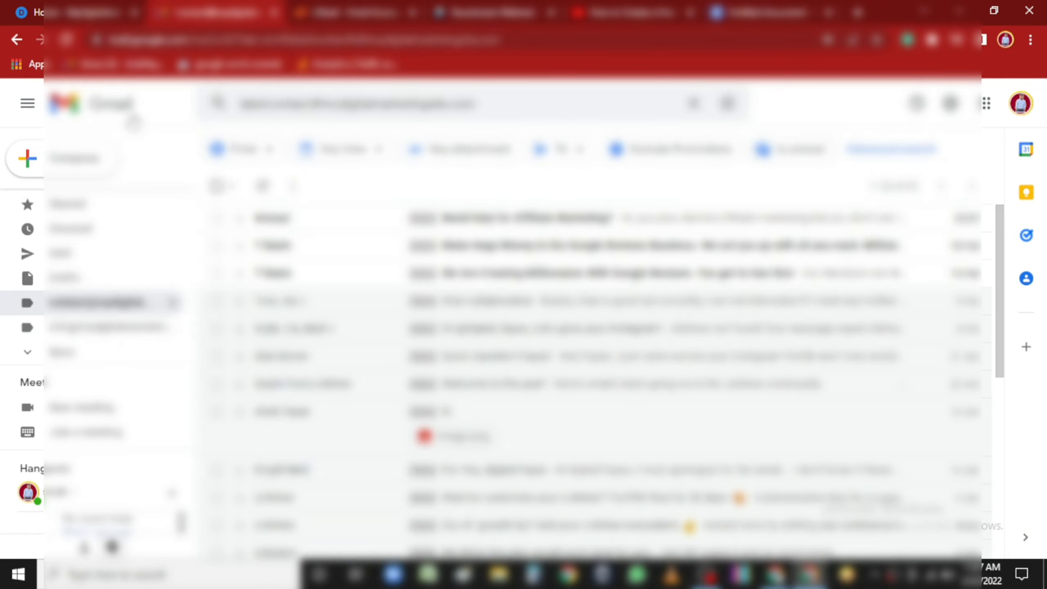
Check the inbox's Social, Promotions and Primary categories and refresh to look for the new reply
{"action": "left_click", "coordinate": [127, 108]}
{"action": "left_click", "coordinate": [456, 180]}
{"action": "left_click", "coordinate": [641, 175]}
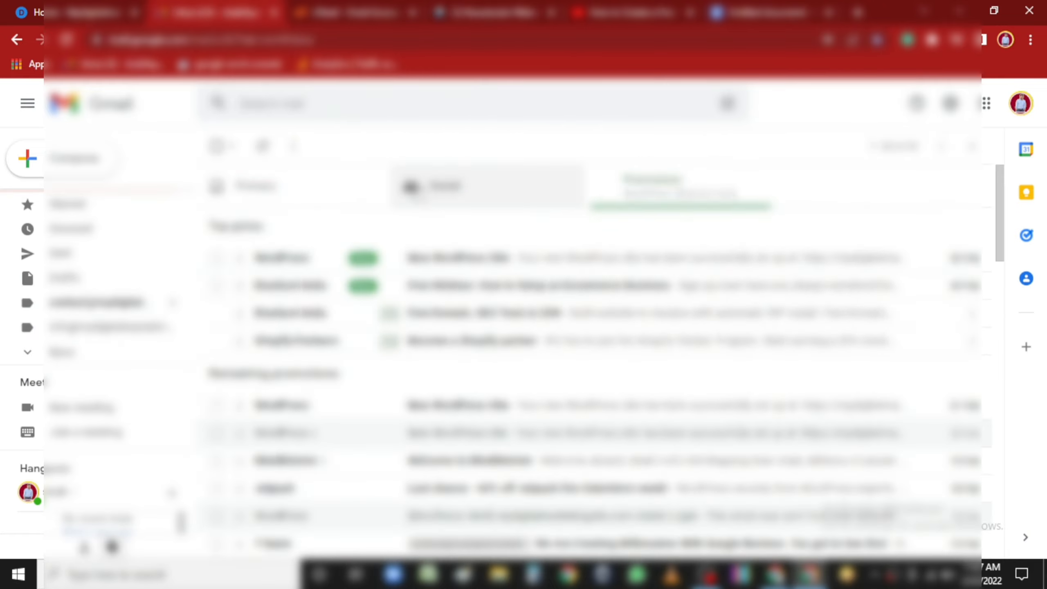
{"action": "left_click", "coordinate": [417, 184]}
{"action": "left_click", "coordinate": [304, 181]}
{"action": "left_click", "coordinate": [266, 147]}
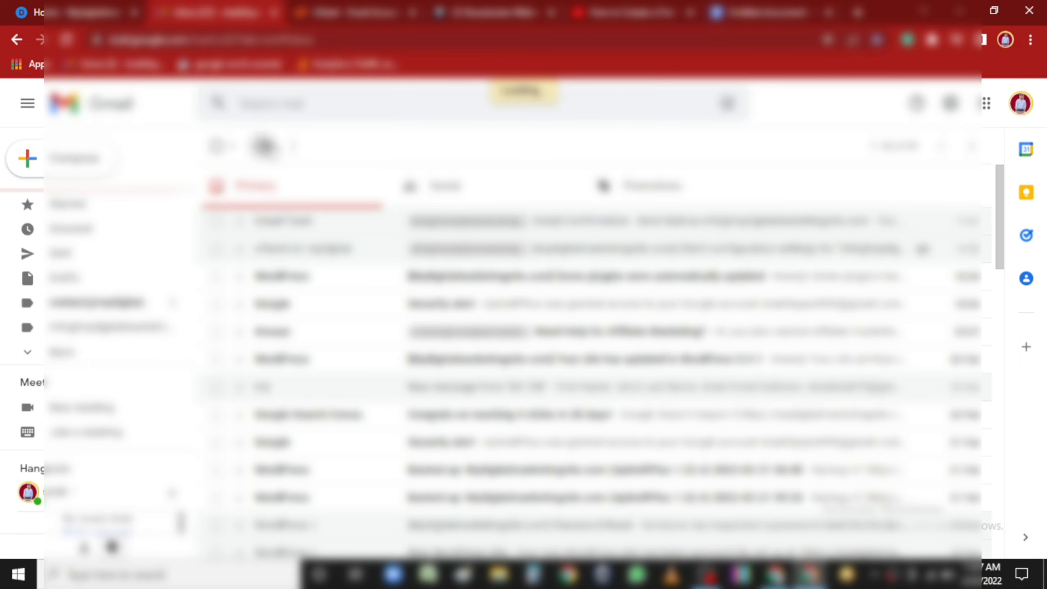
{"action": "left_click", "coordinate": [281, 276]}
{"action": "left_click", "coordinate": [216, 147]}
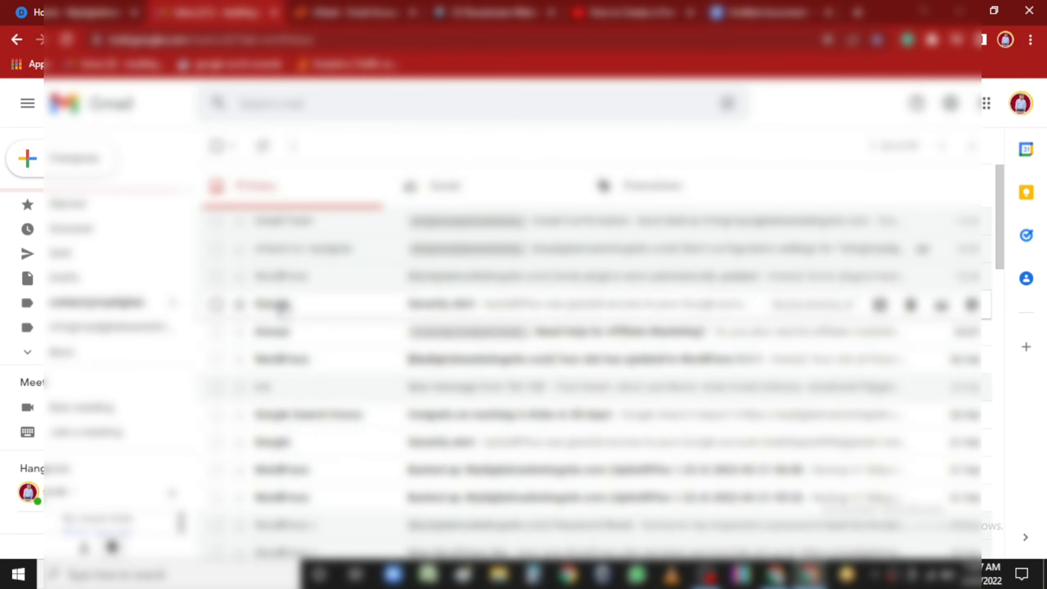
{"action": "left_click", "coordinate": [282, 304]}
{"action": "left_click", "coordinate": [216, 147]}
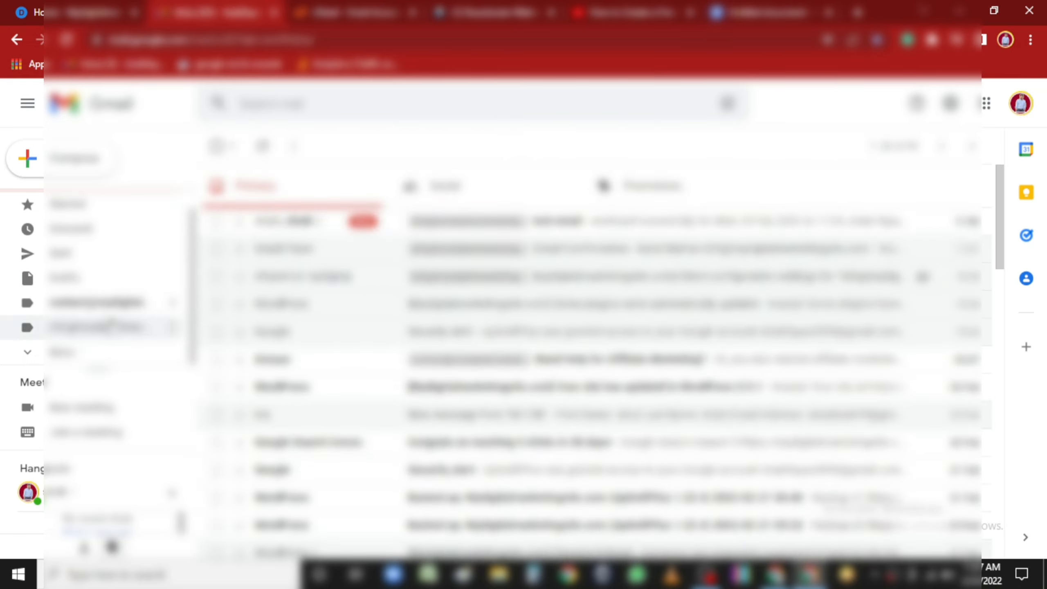
Open the 'test email' reply, check its sender details, and open the thread under the info label
{"action": "left_click", "coordinate": [351, 226]}
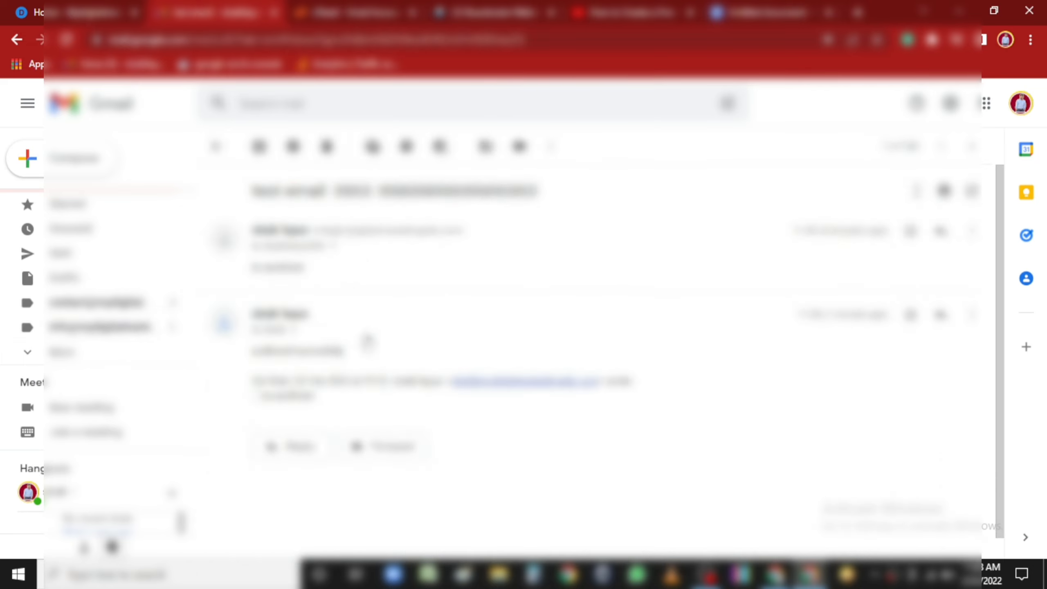
{"action": "left_click", "coordinate": [293, 331]}
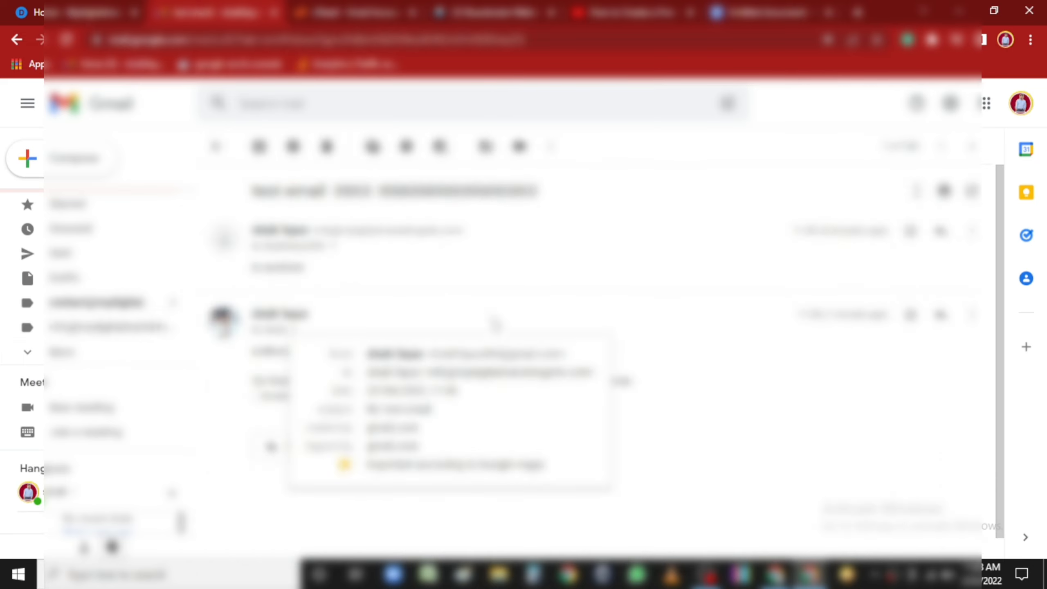
{"action": "left_click", "coordinate": [494, 323]}
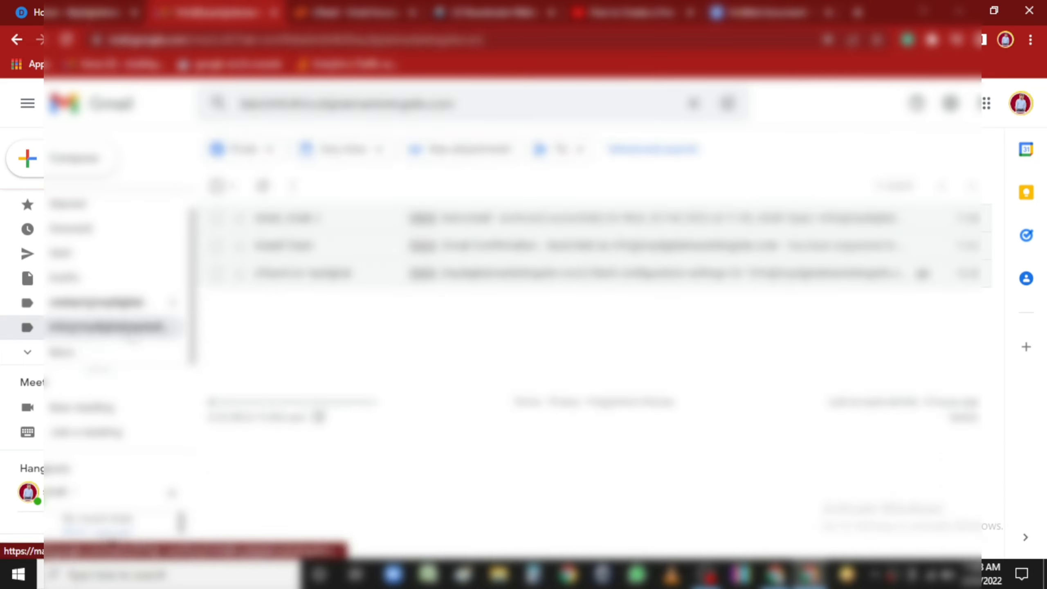
{"action": "left_click", "coordinate": [316, 218]}
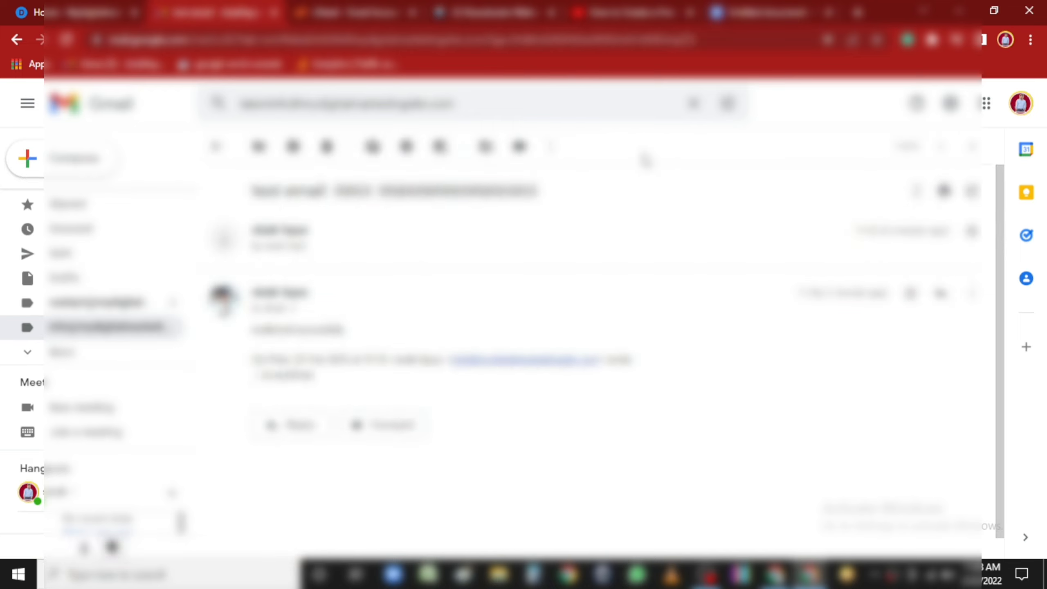
{"action": "left_click", "coordinate": [708, 575]}
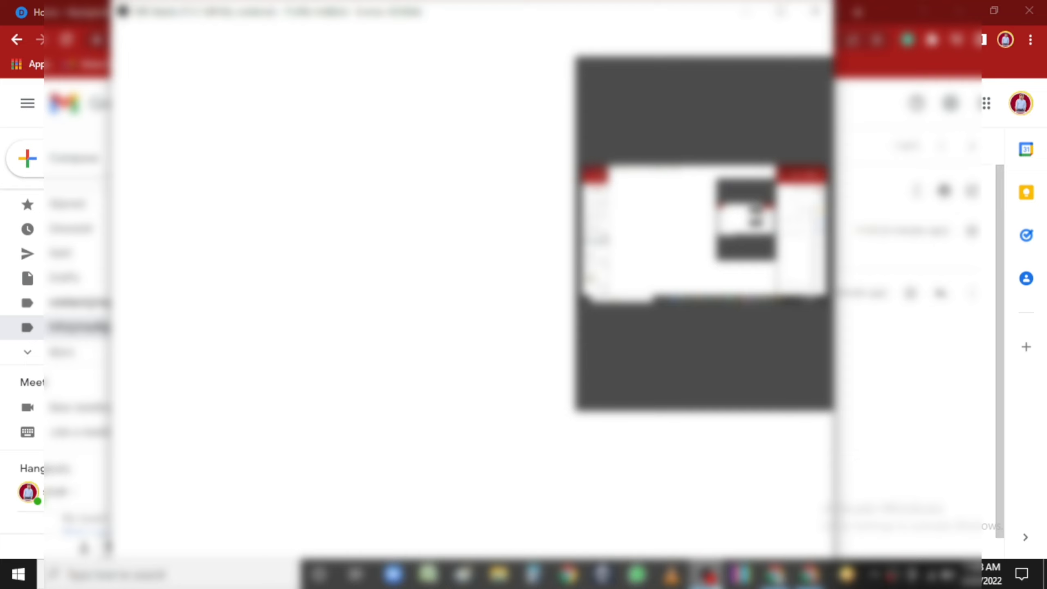